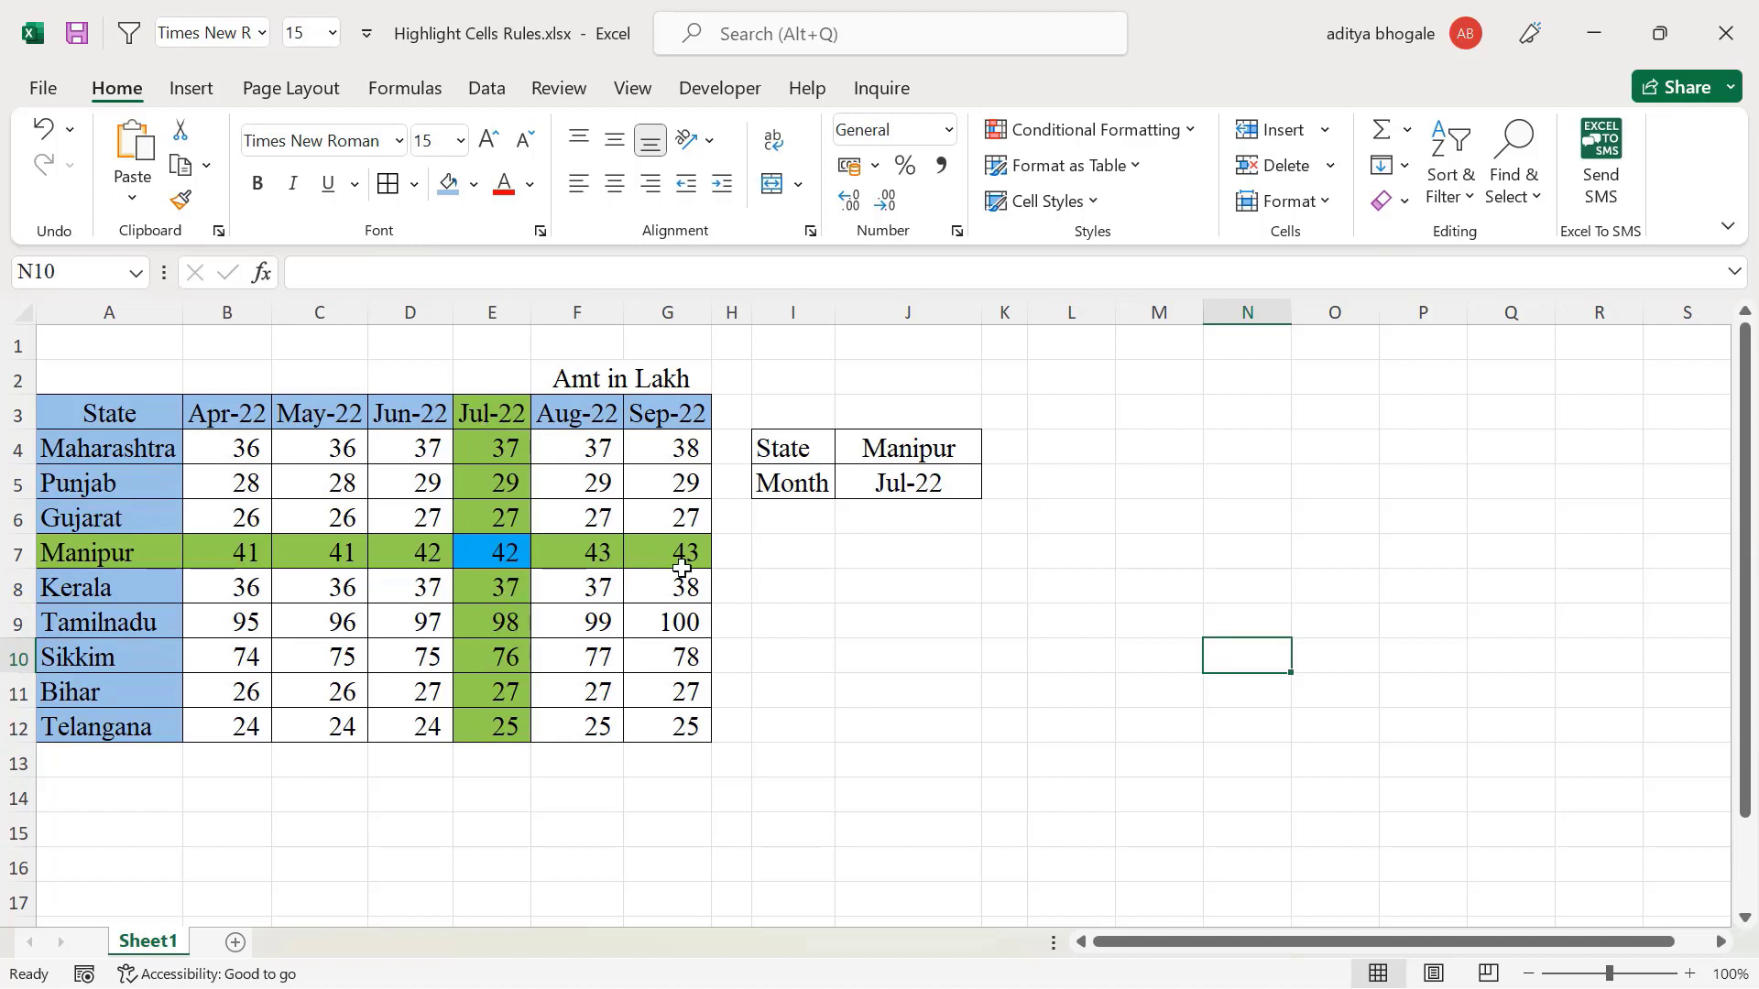
Choose Kerala from the State dropdown in J4
click(931, 444)
click(994, 451)
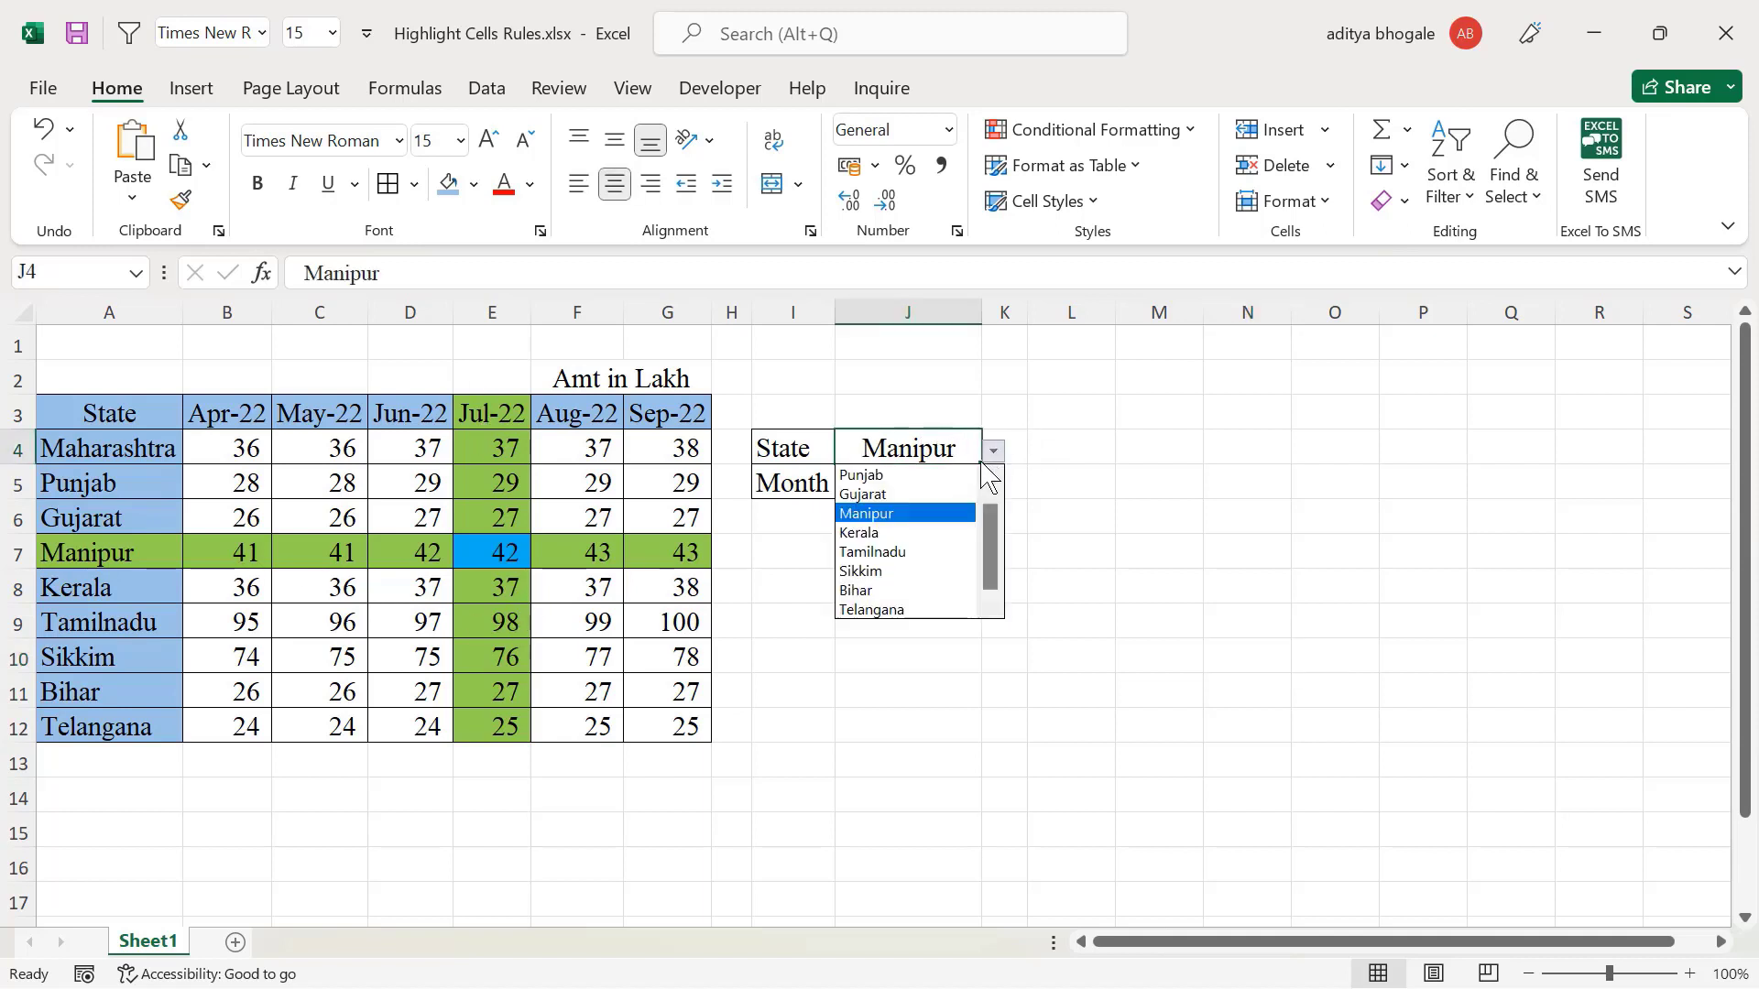
click(910, 538)
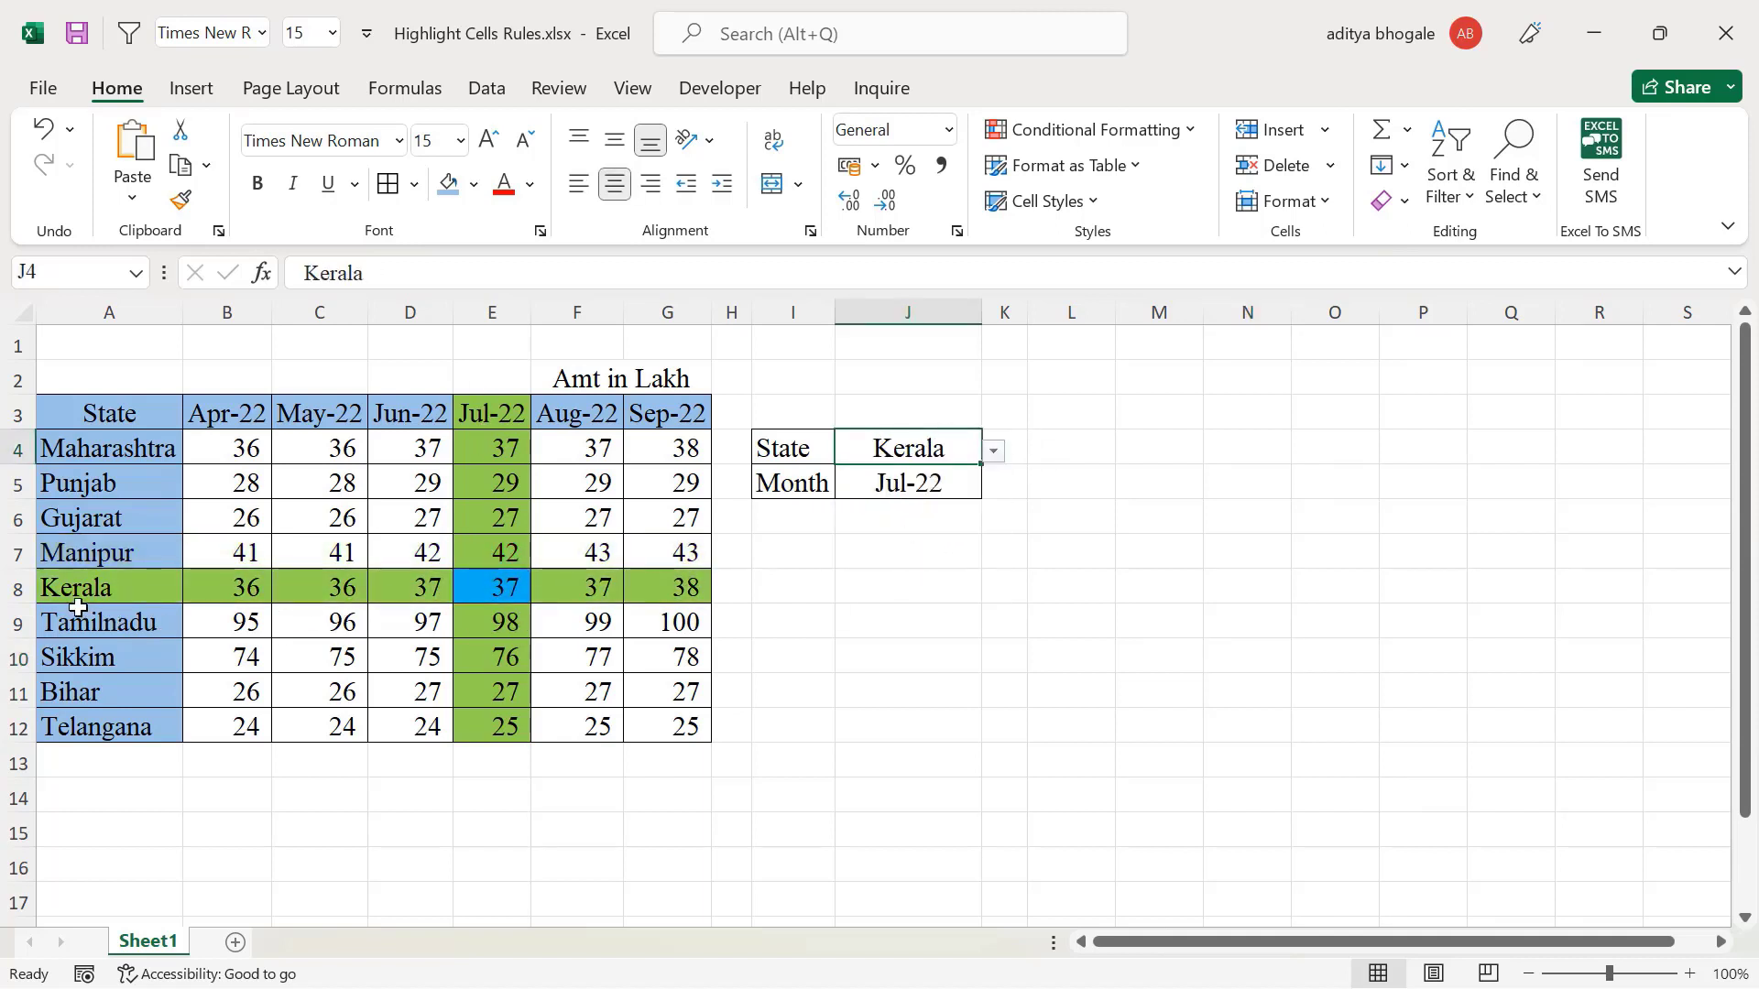
Set the Month dropdown in J5 to Aug-22 and check the Kerala intersection cell
click(912, 489)
click(994, 486)
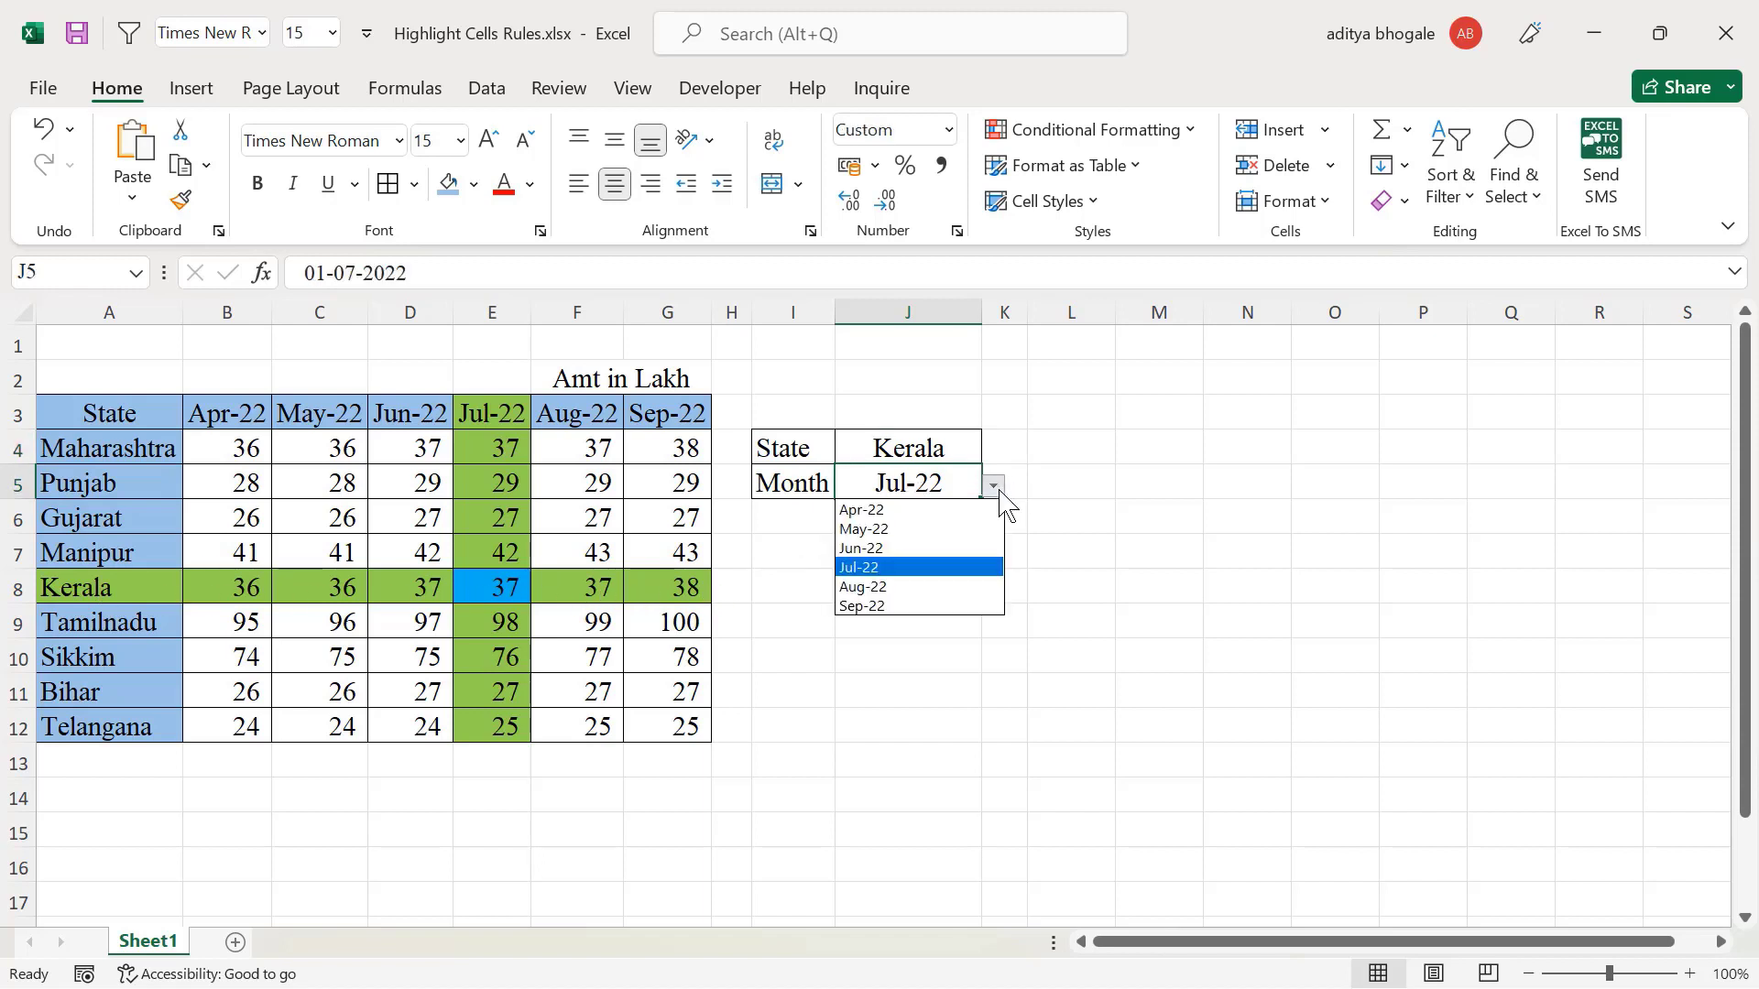
click(870, 529)
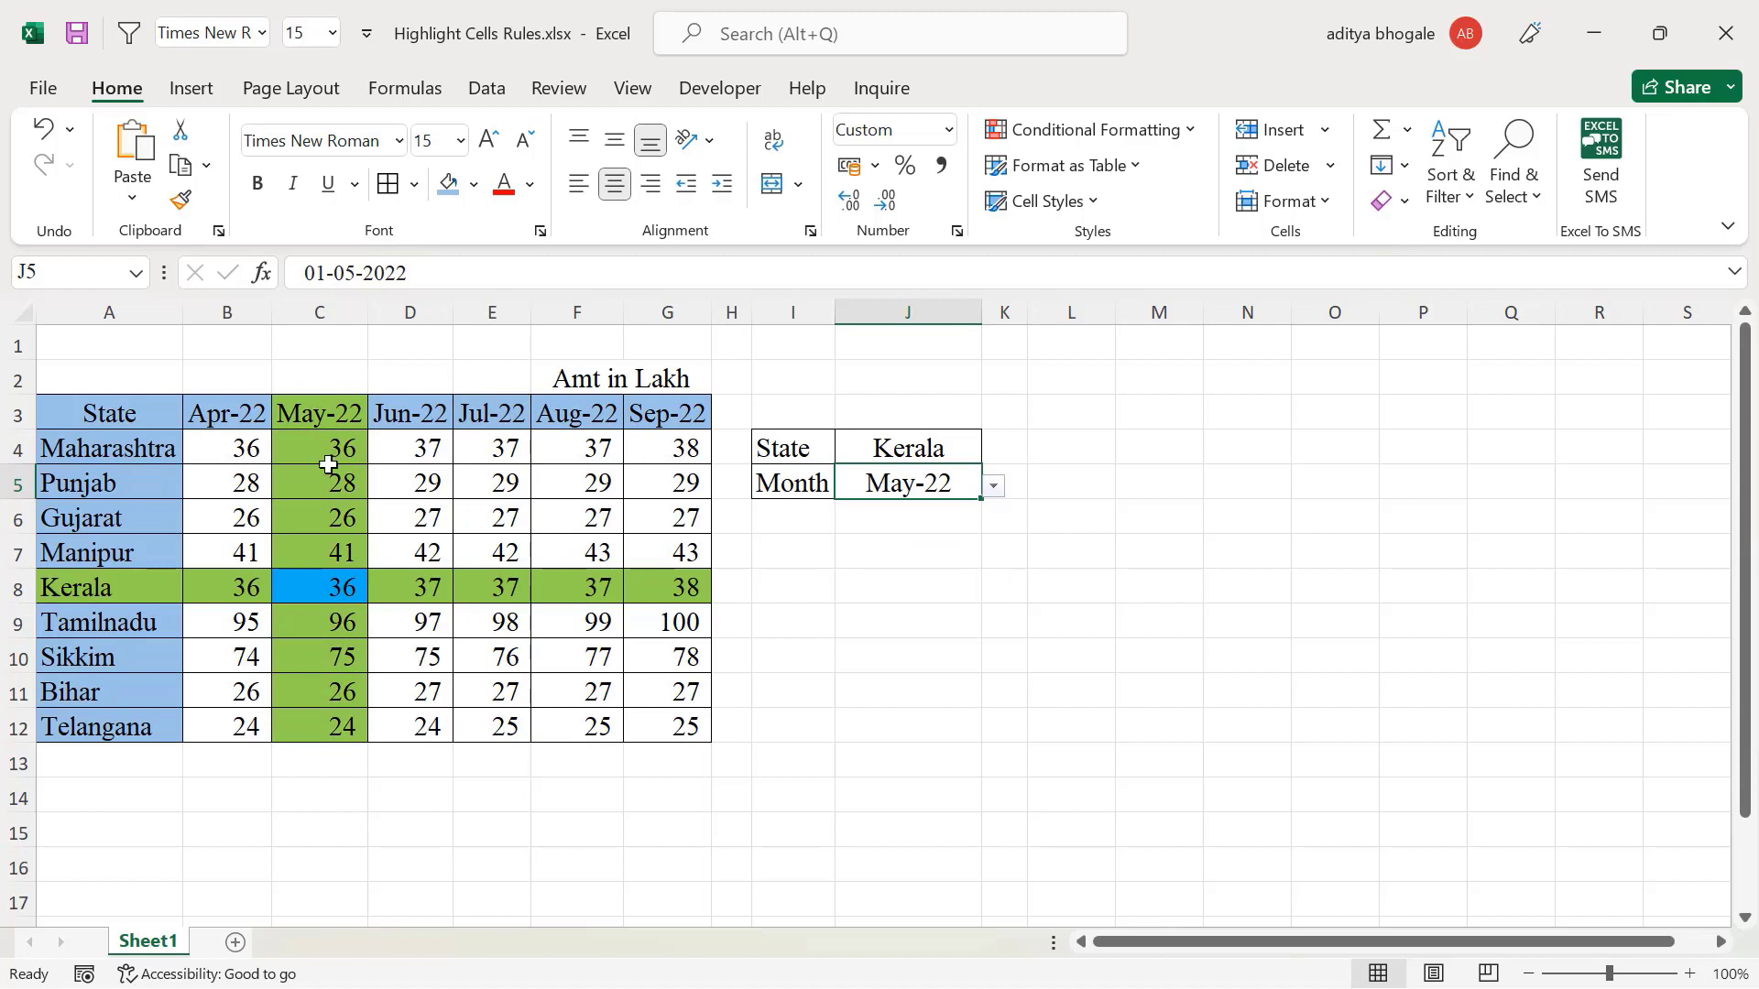
click(409, 448)
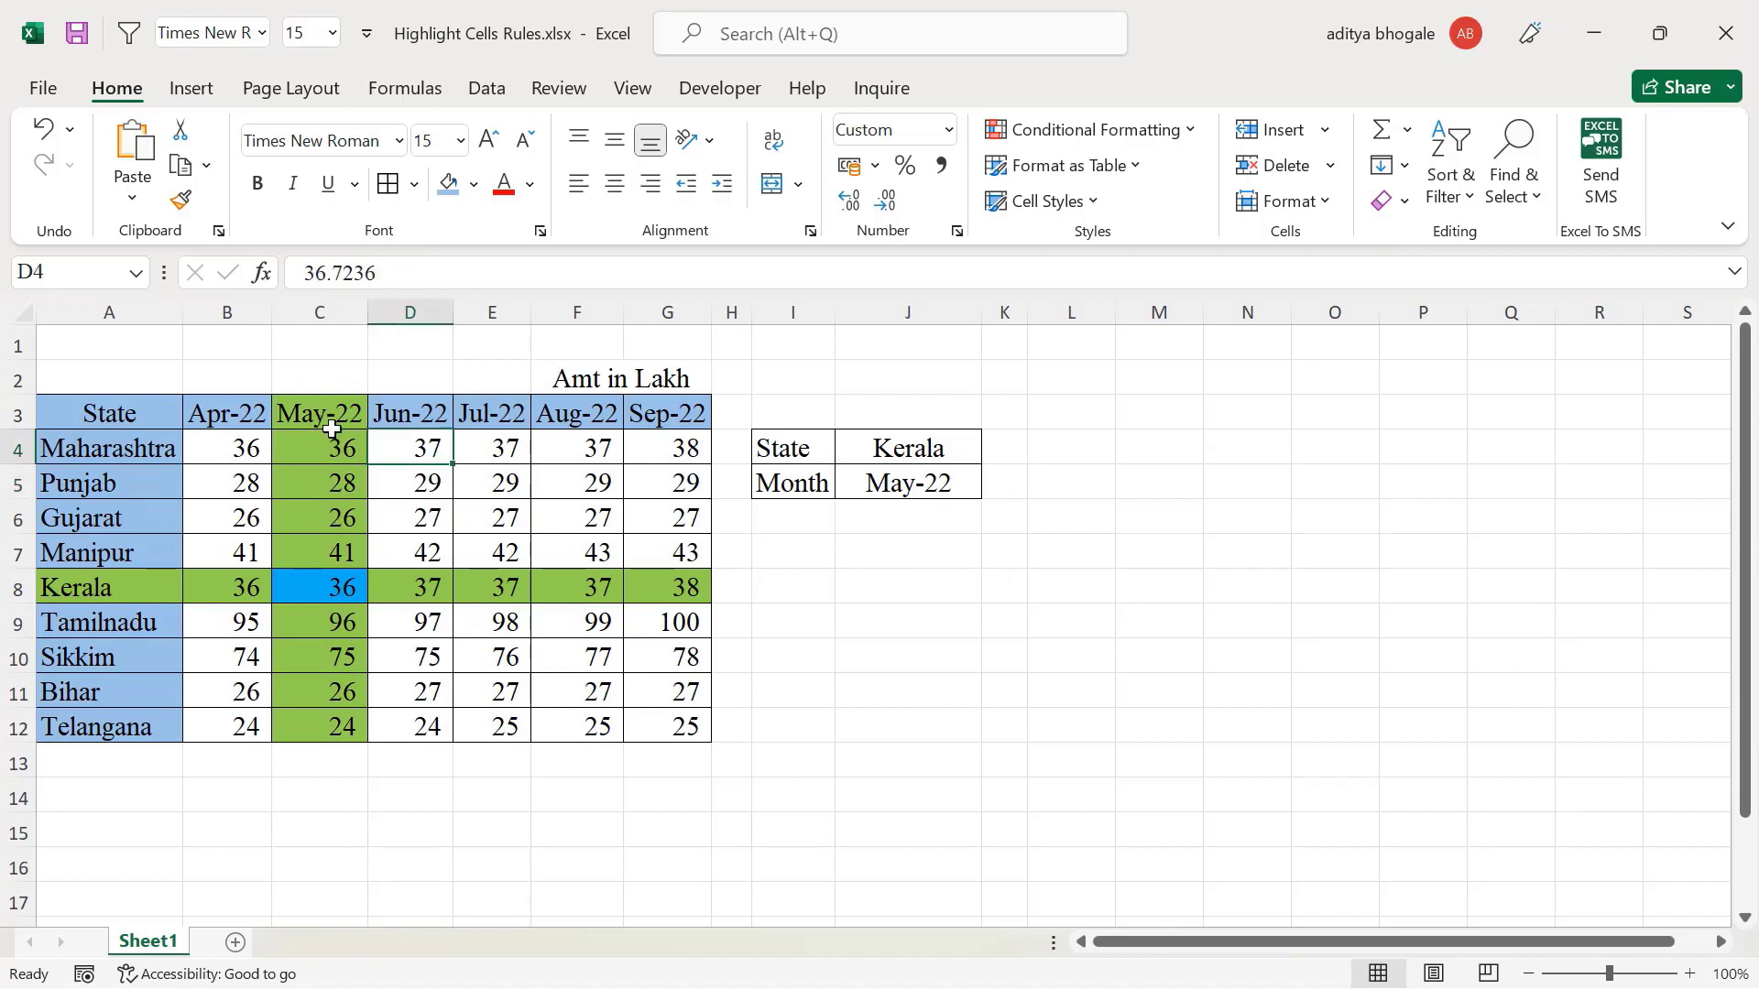
click(344, 586)
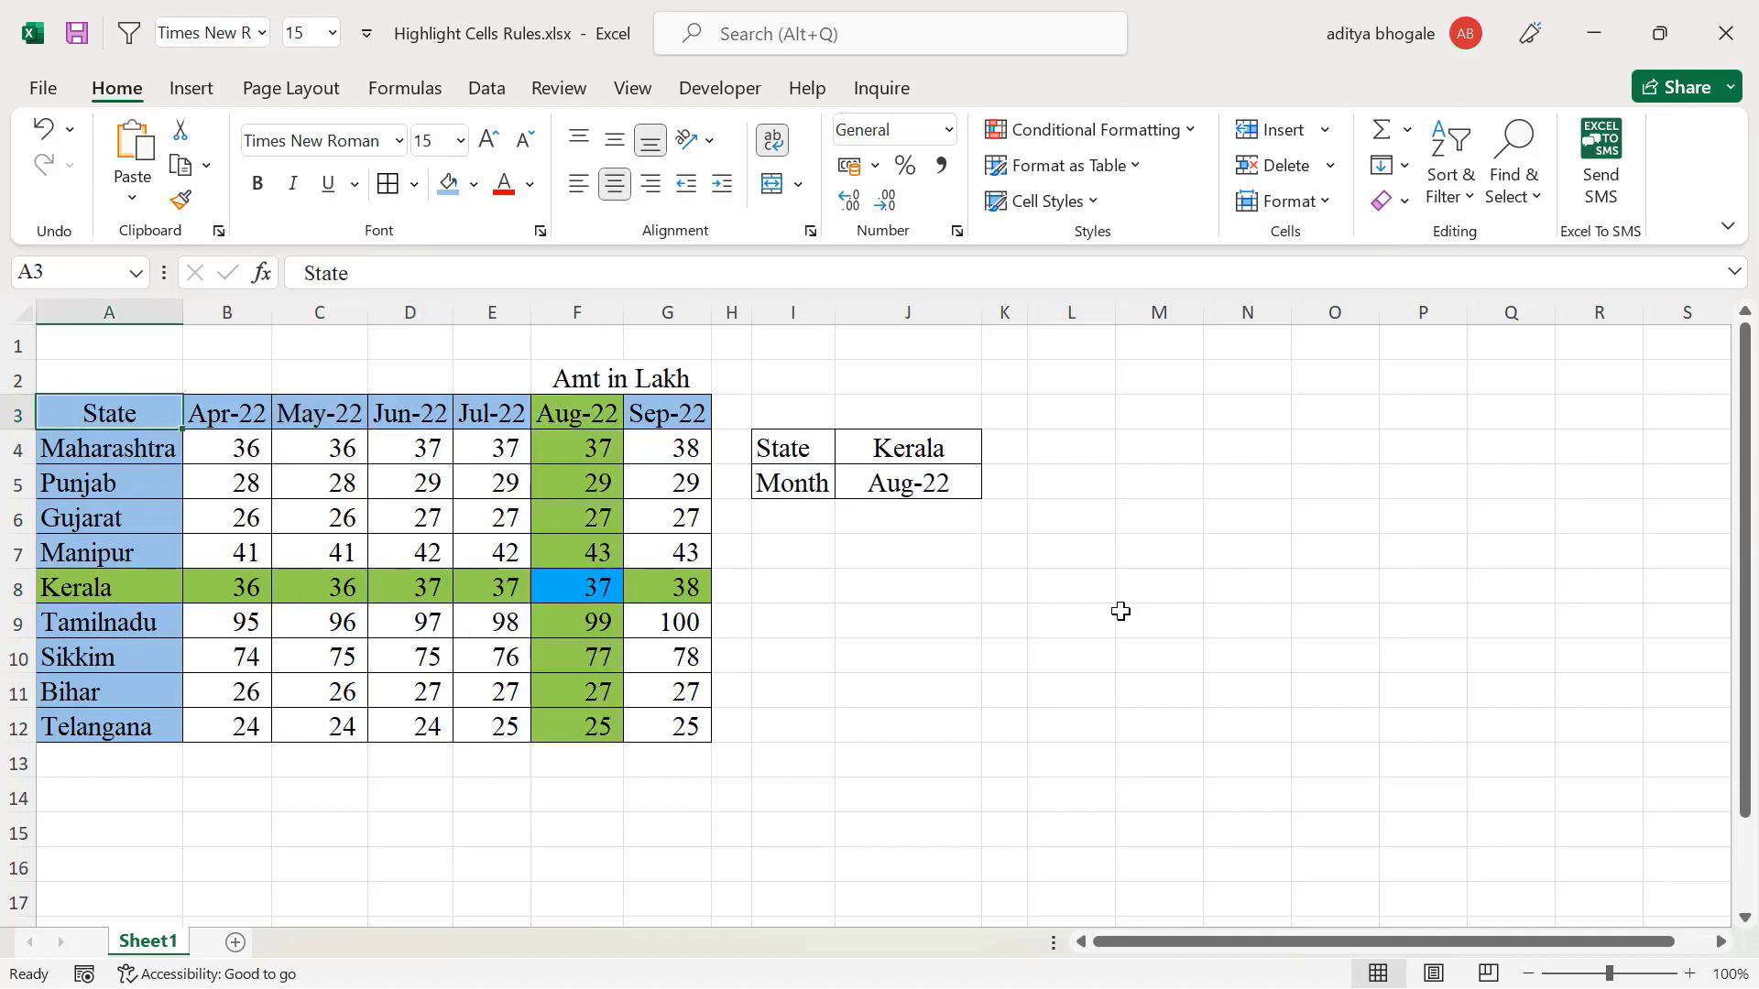
Select the table A3:G12 and clear the conditional formatting rules from the entire sheet
key(ctrl+shift+Right)
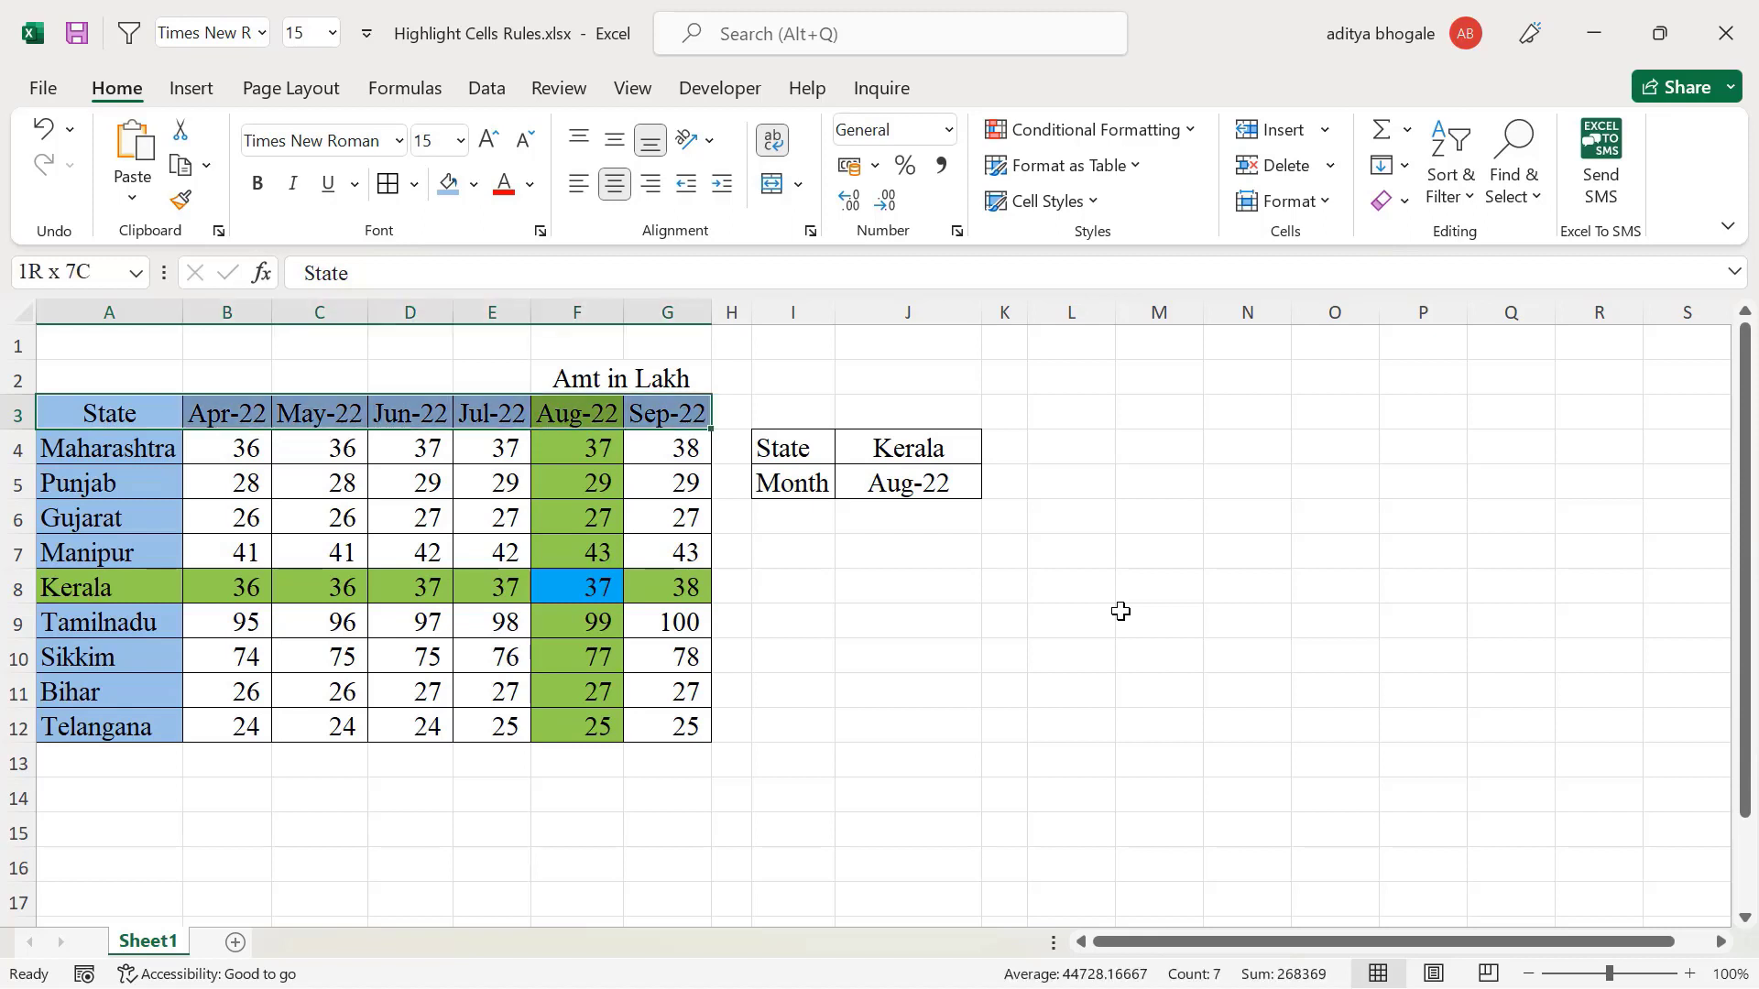
key(ctrl+shift+Down)
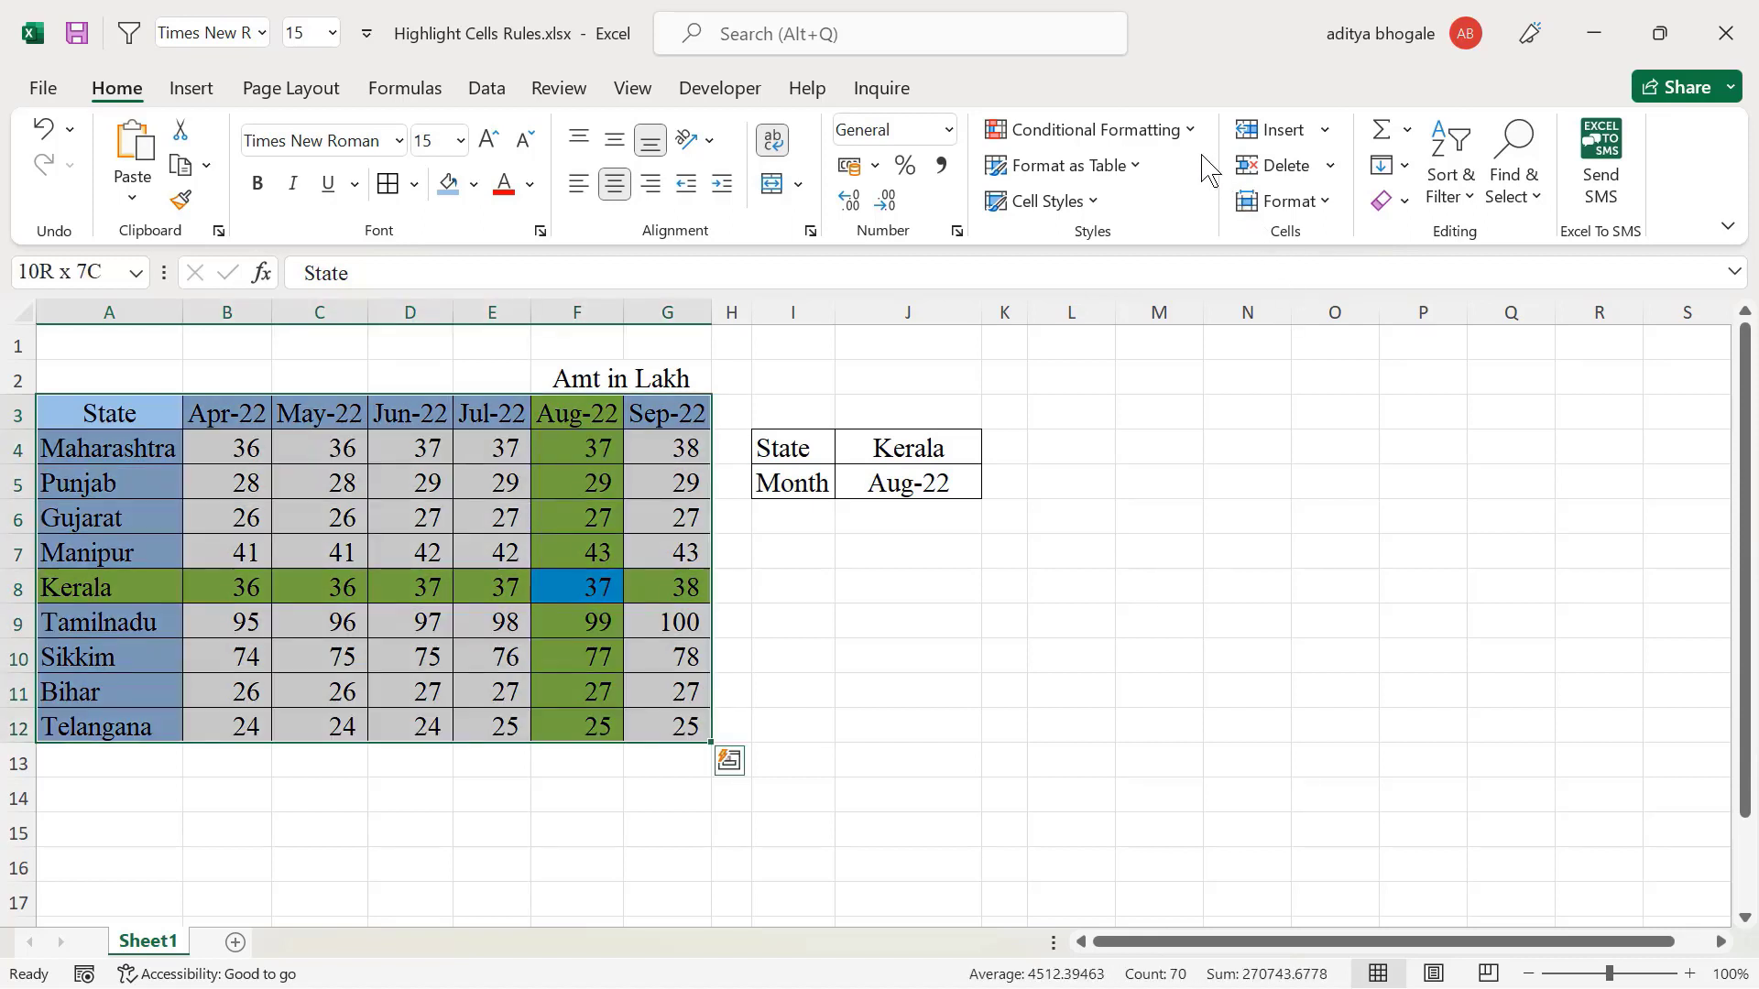
click(1186, 131)
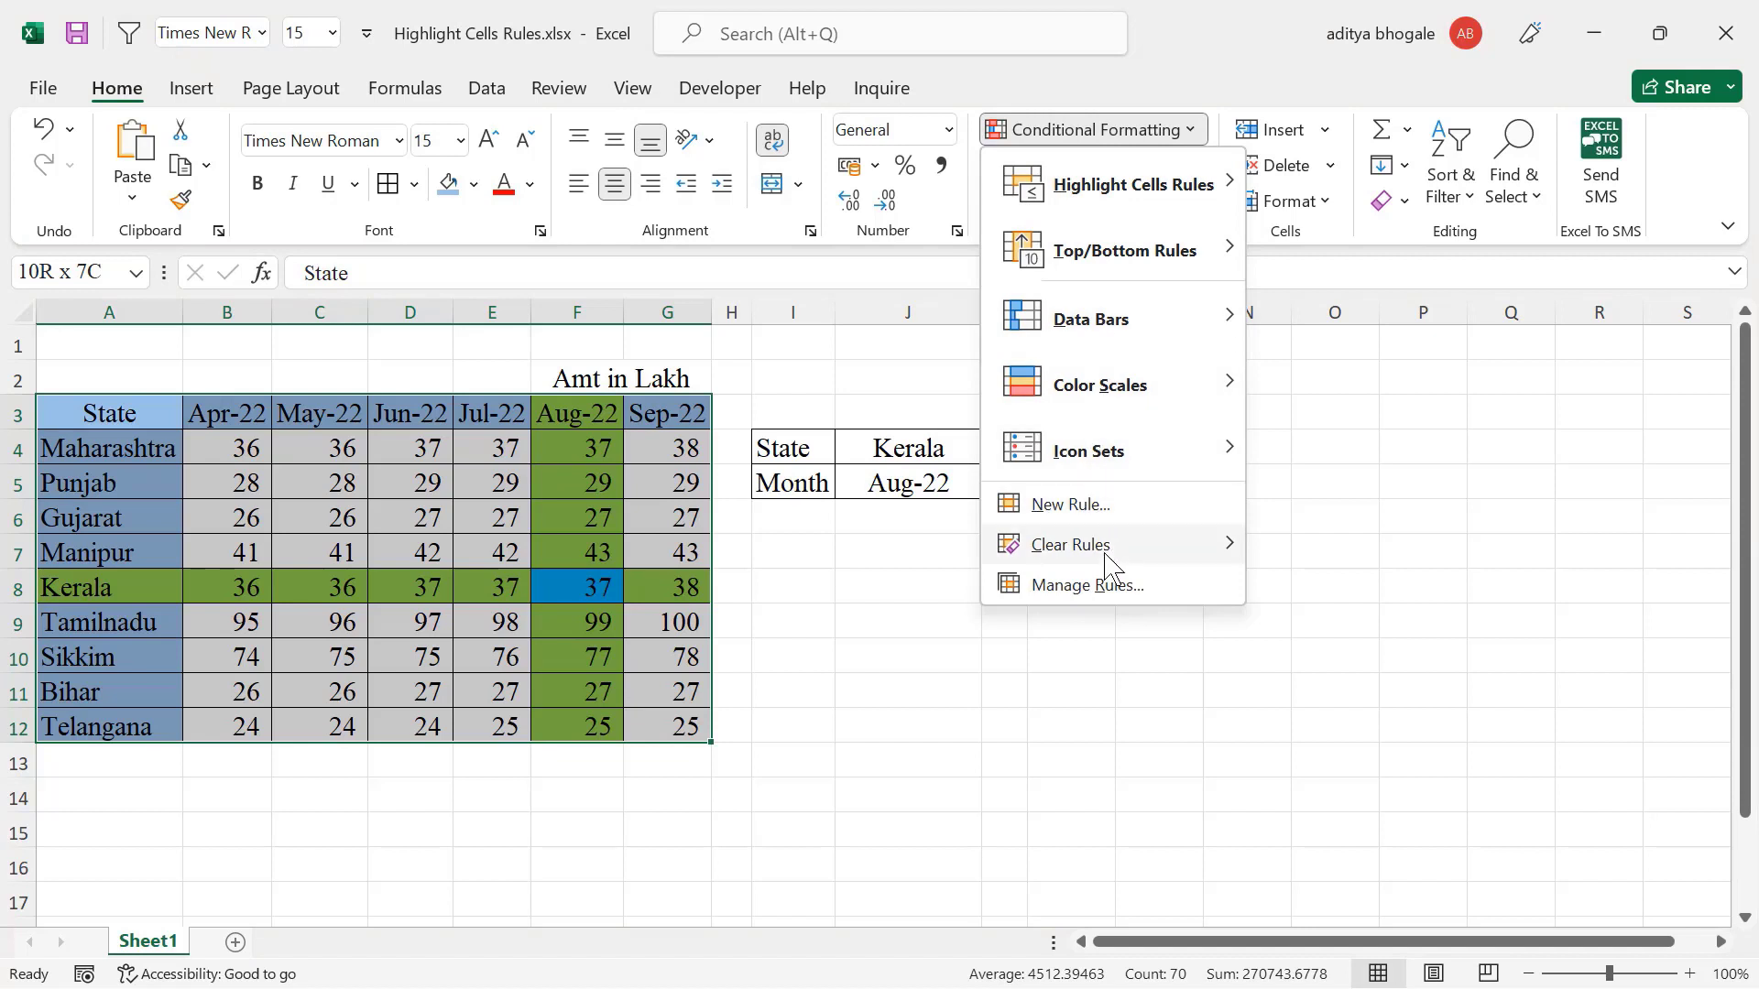
mouse_move(1070, 545)
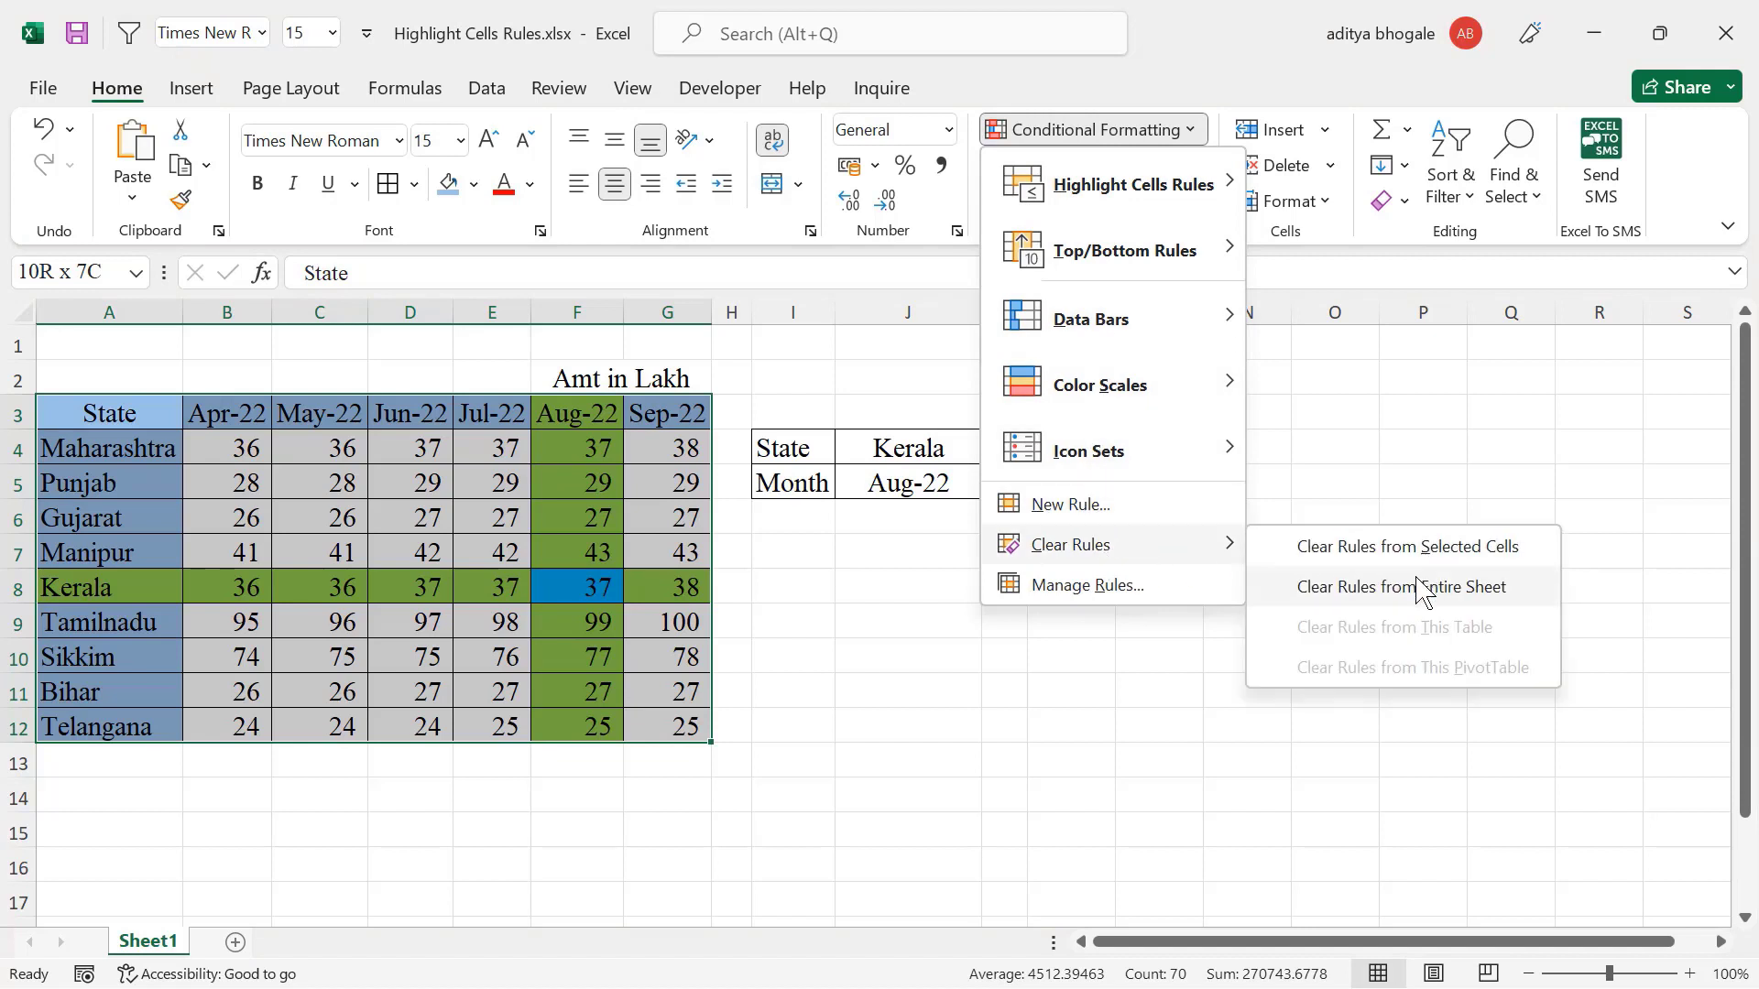
click(1421, 586)
click(588, 409)
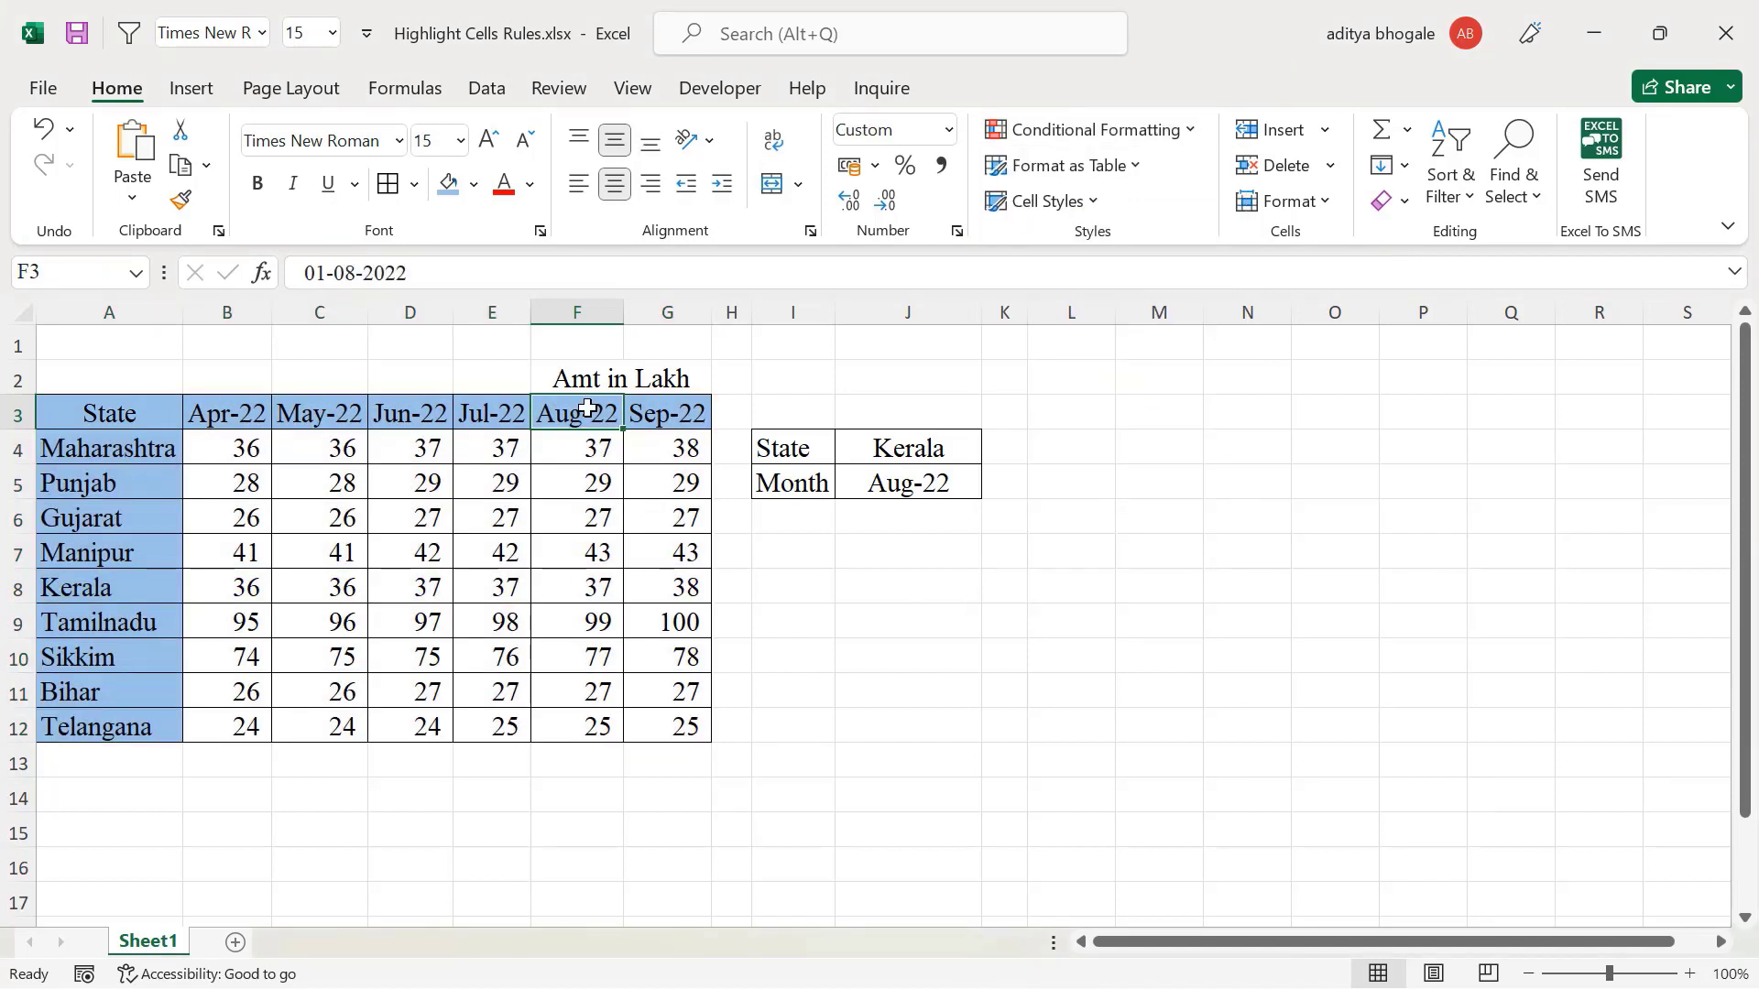
click(1077, 428)
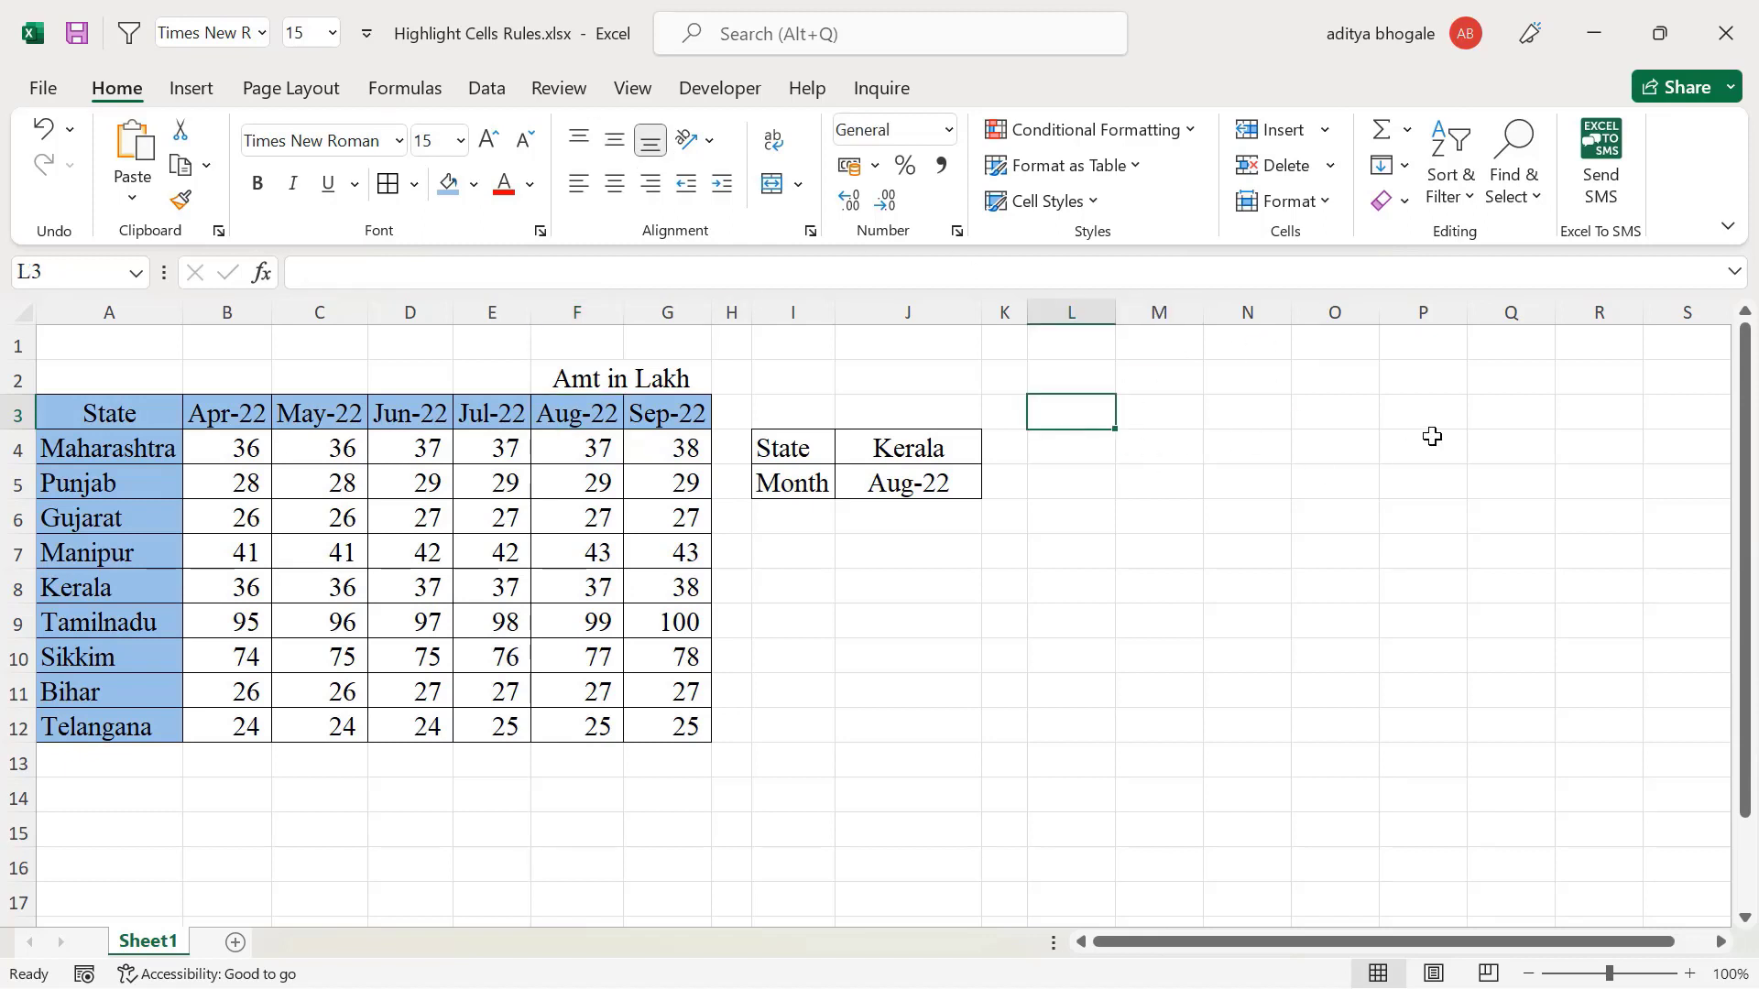
Select L3:R12 and apply all borders with Alt+H,B,A
key(shift+Right)
key(shift+Right)
key(shift+Right)
key(shift+Right)
key(shift+Down)
key(shift+Down)
key(shift+Down)
key(shift+Down)
key(shift+Down)
key(shift+Up)
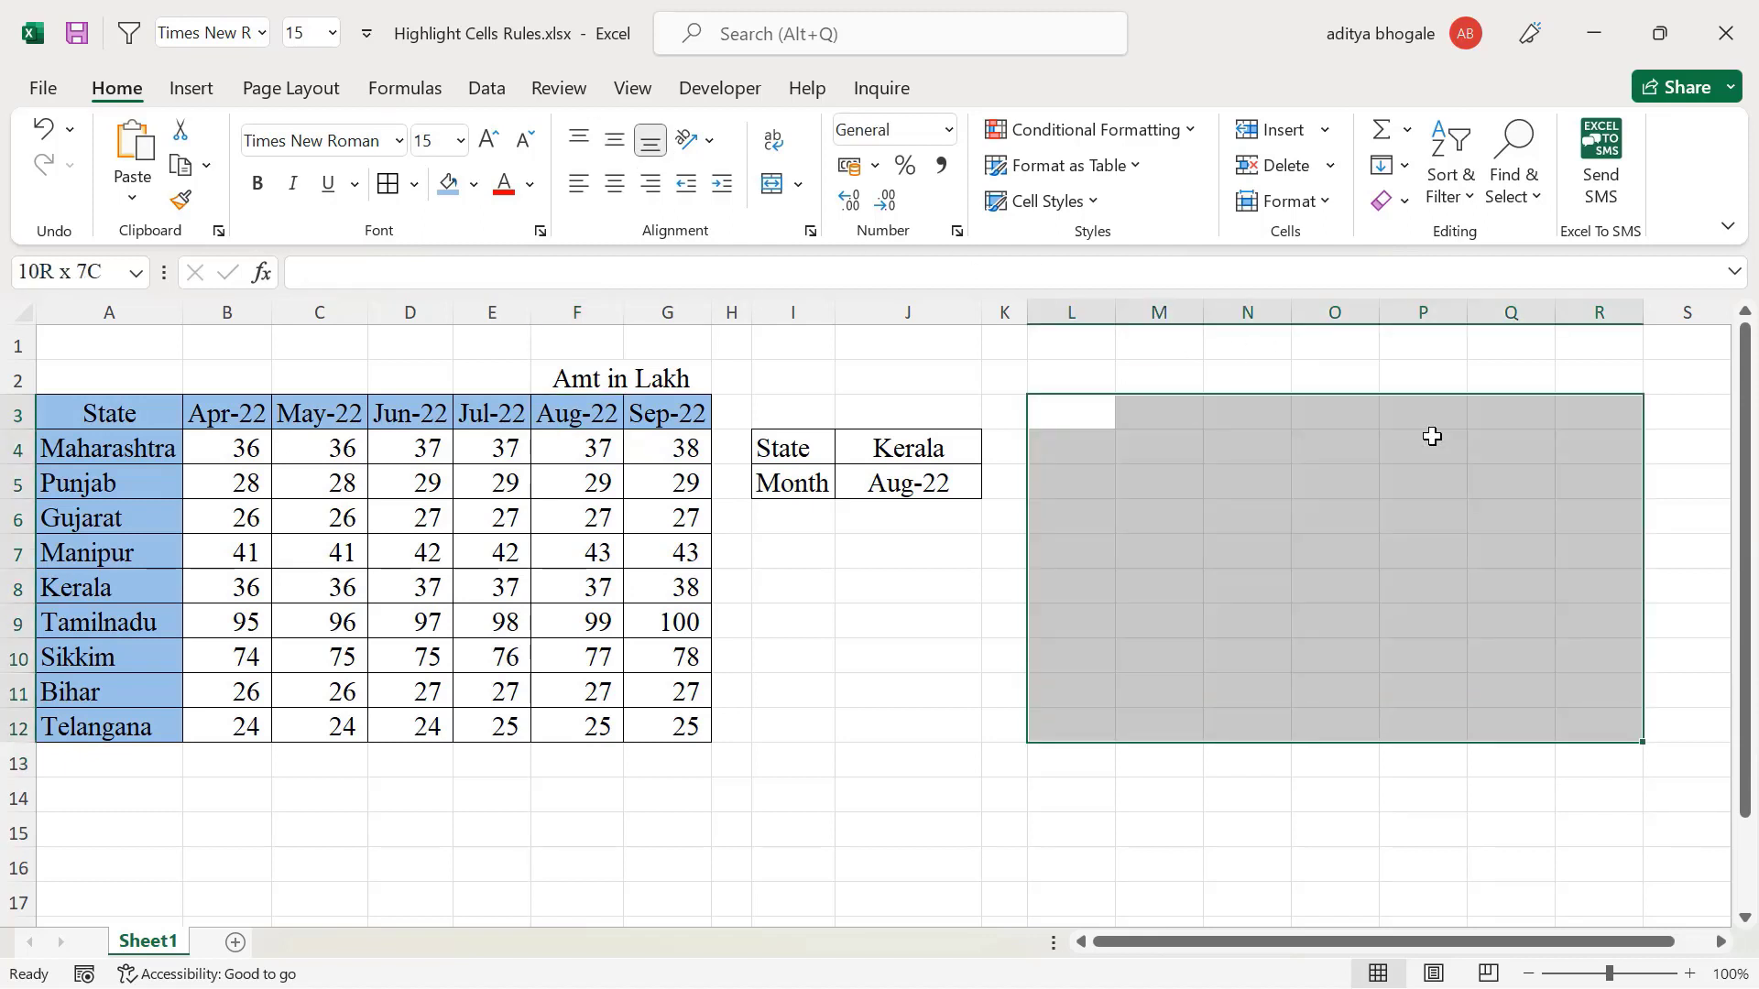
key(alt+h)
key(b)
key(a)
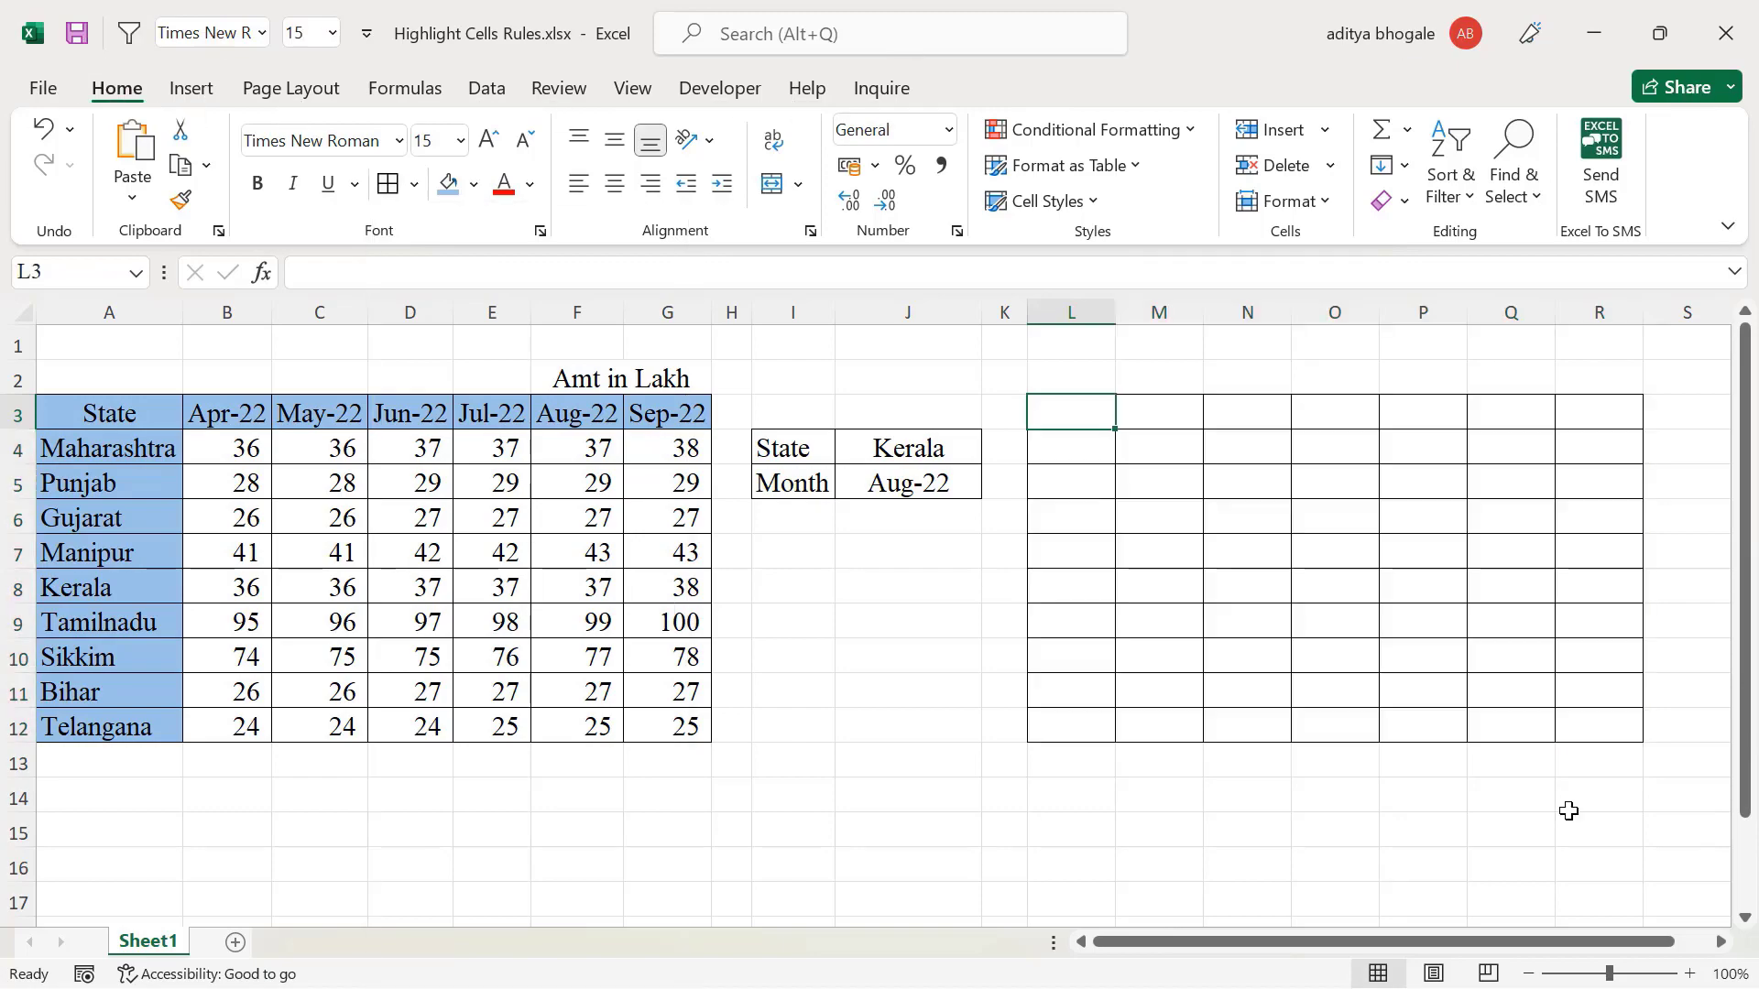
Enter the formula =$A3=$J$4 in L3 with absolute references
text(=)
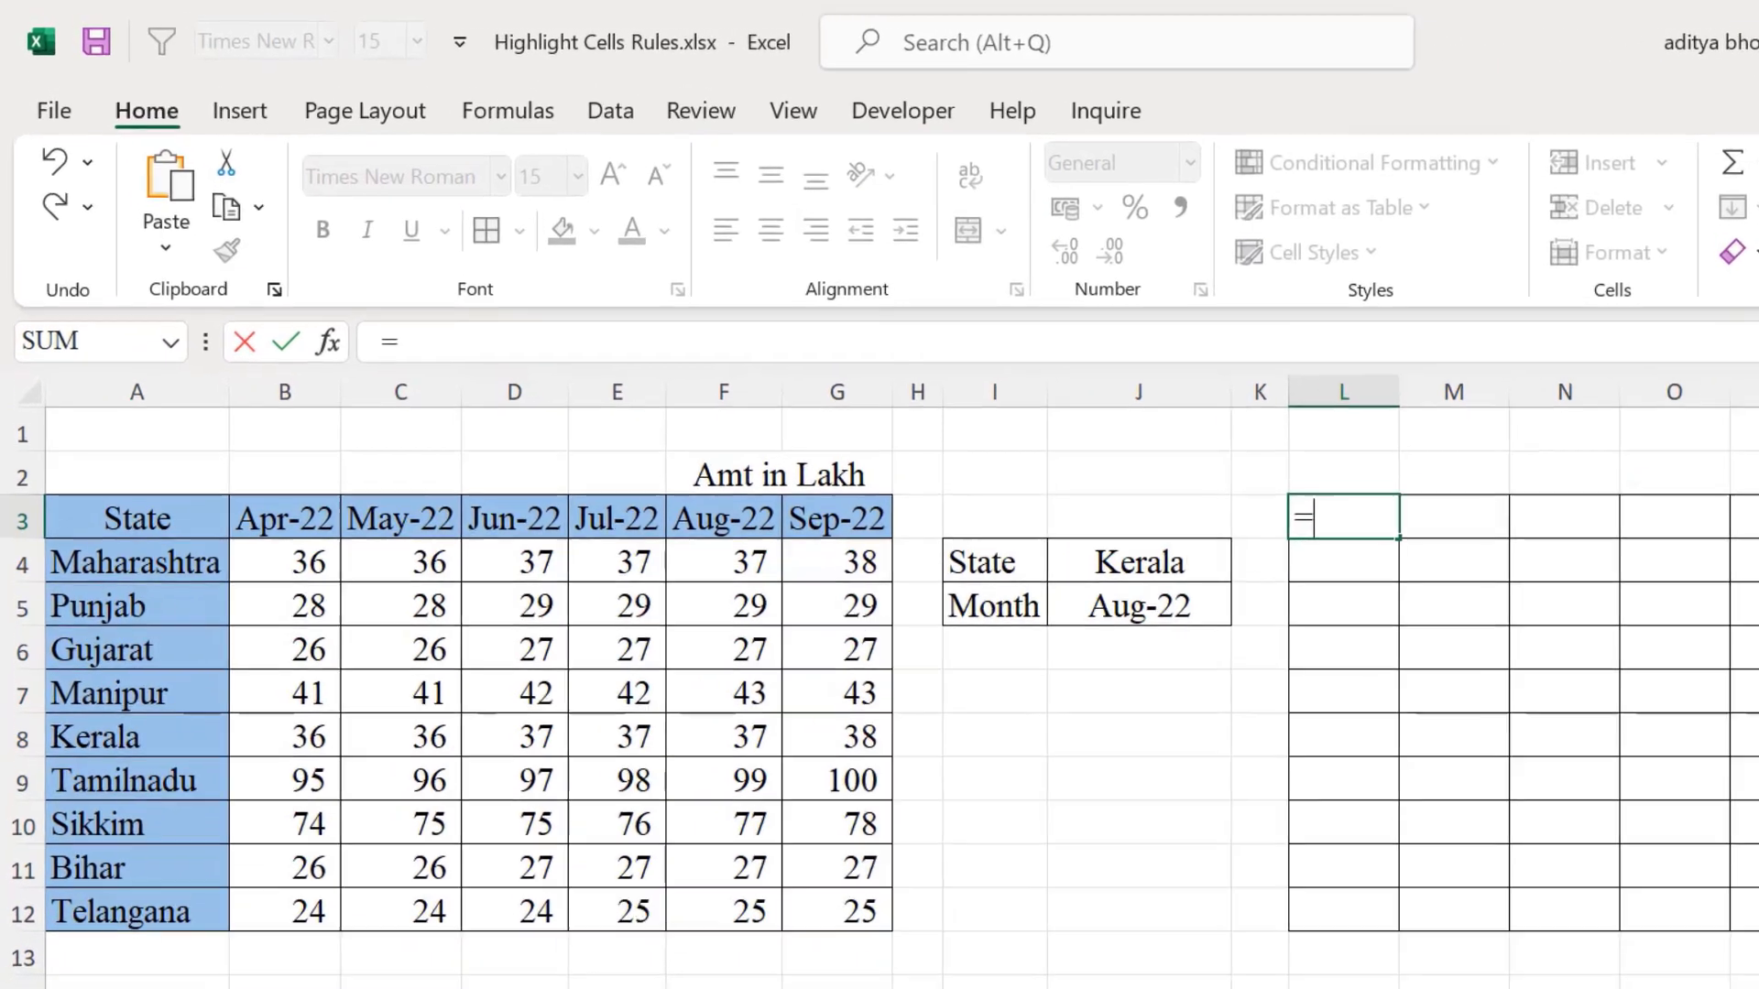
click(99, 541)
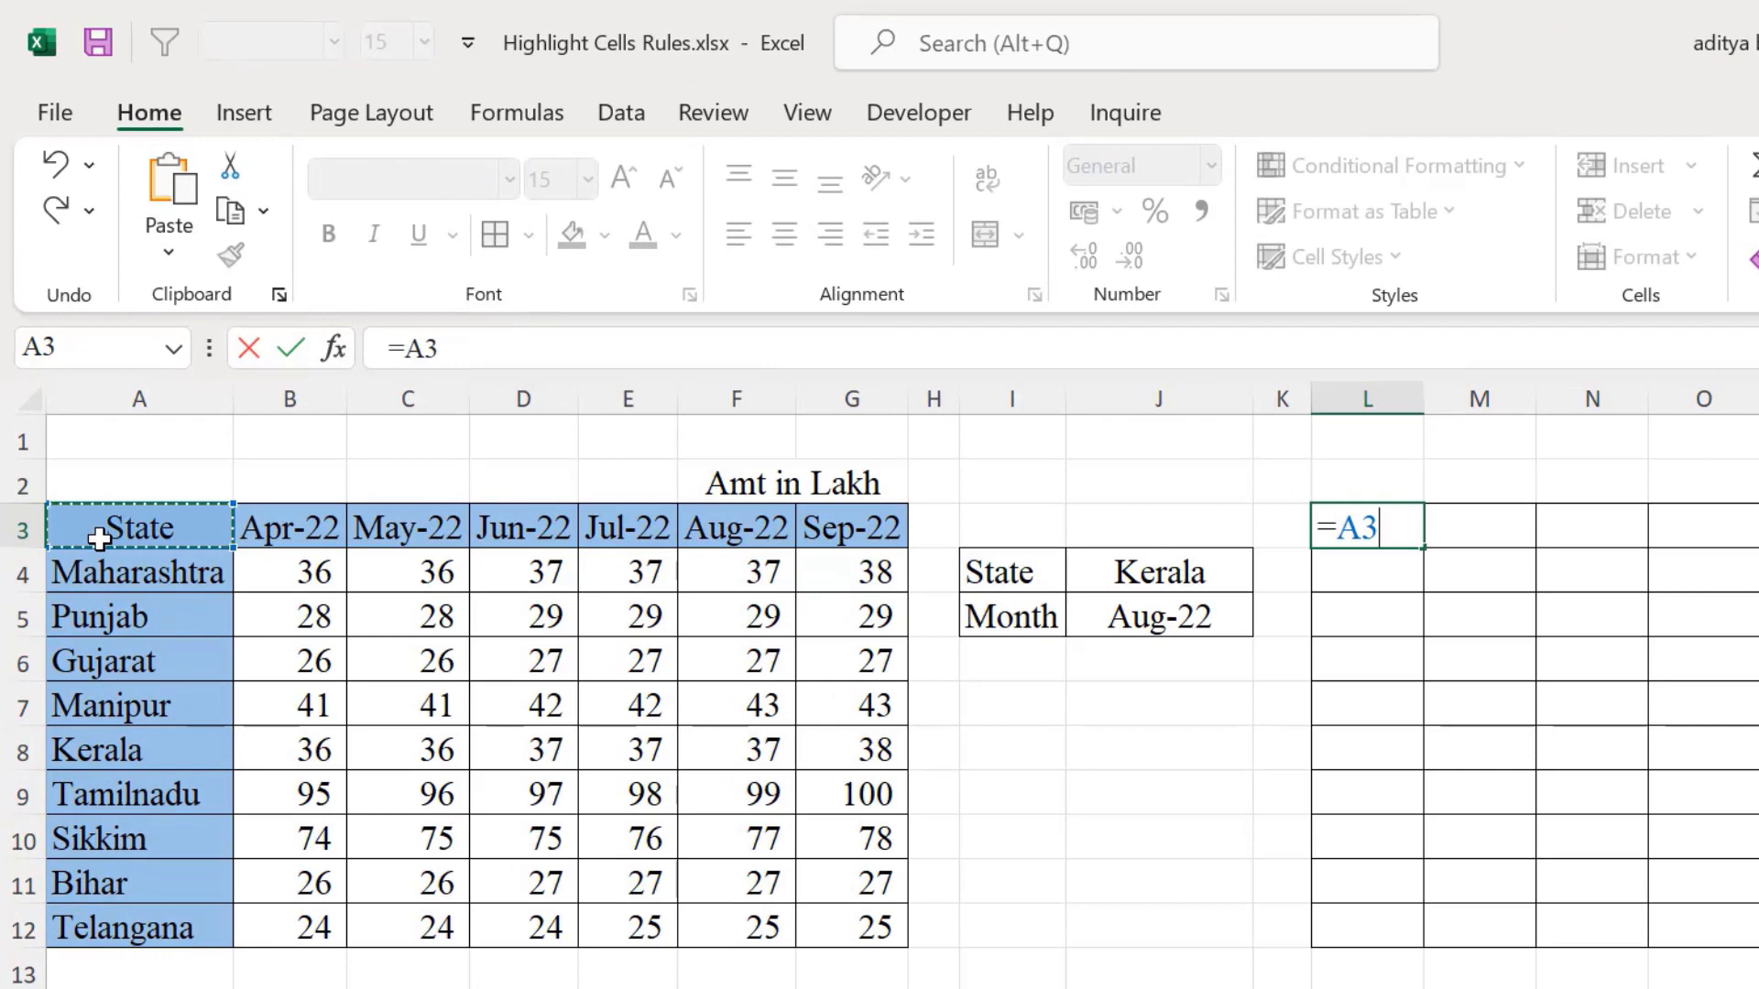
text(=)
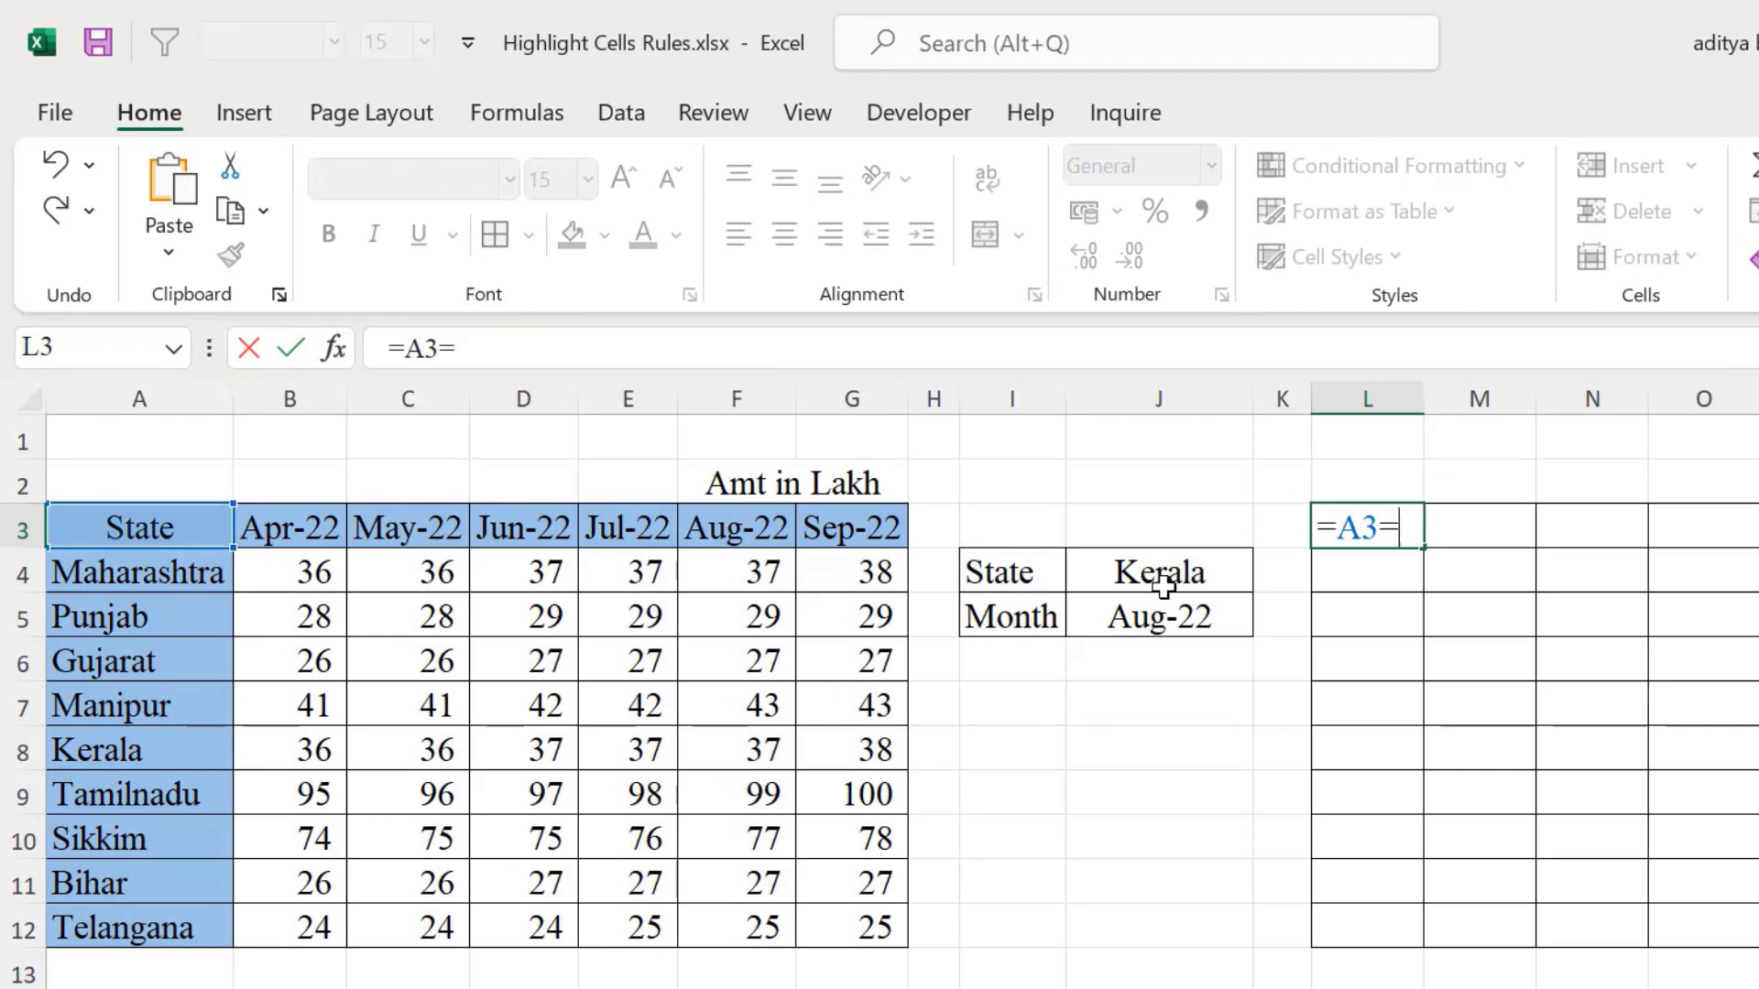
click(1158, 566)
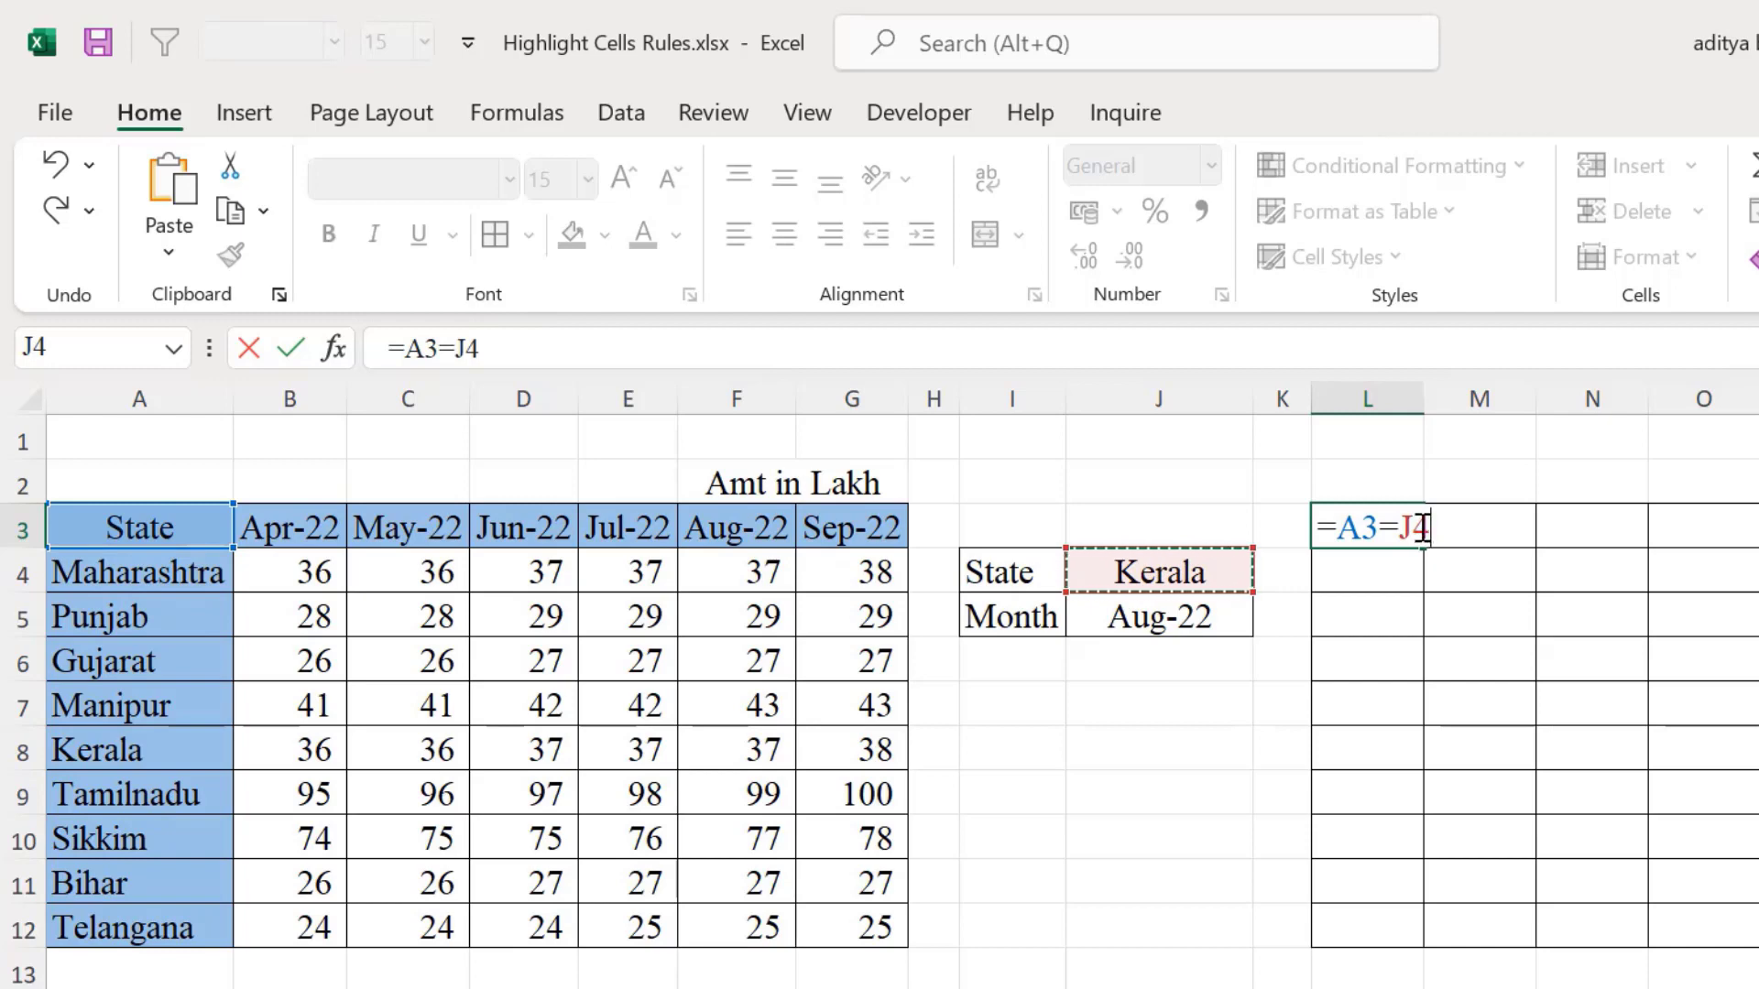
drag(1432, 529, 1409, 531)
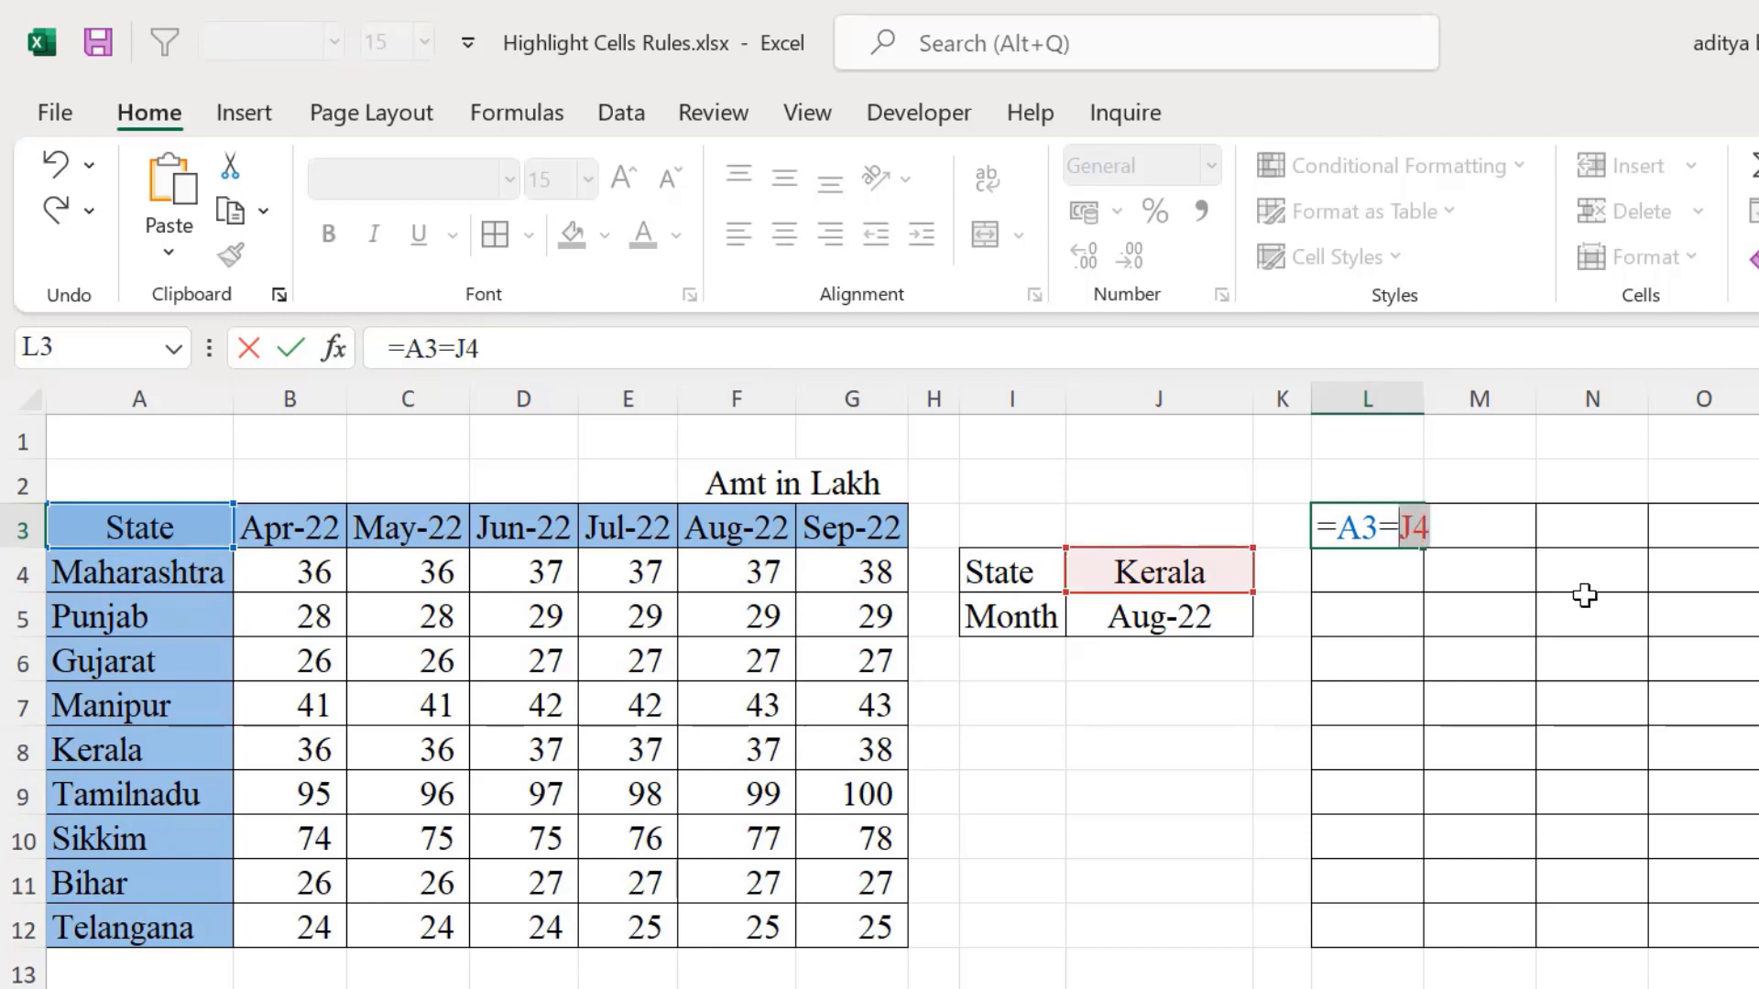
key(F4)
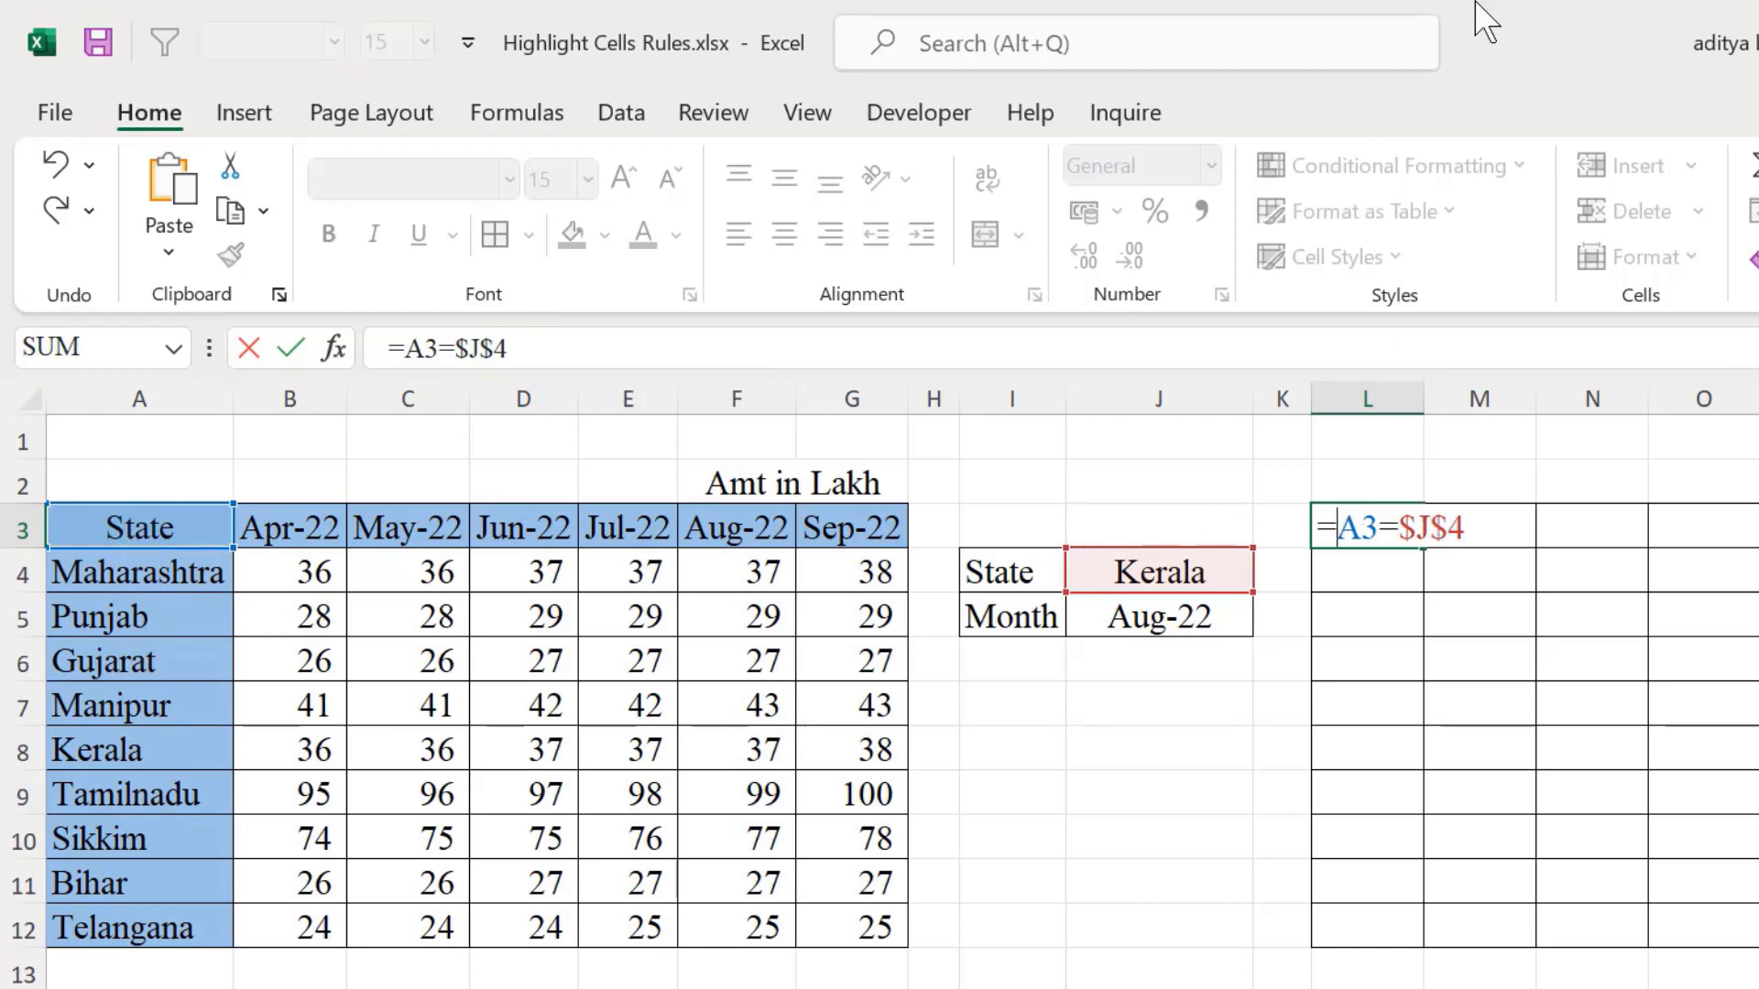
text($)
key(Return)
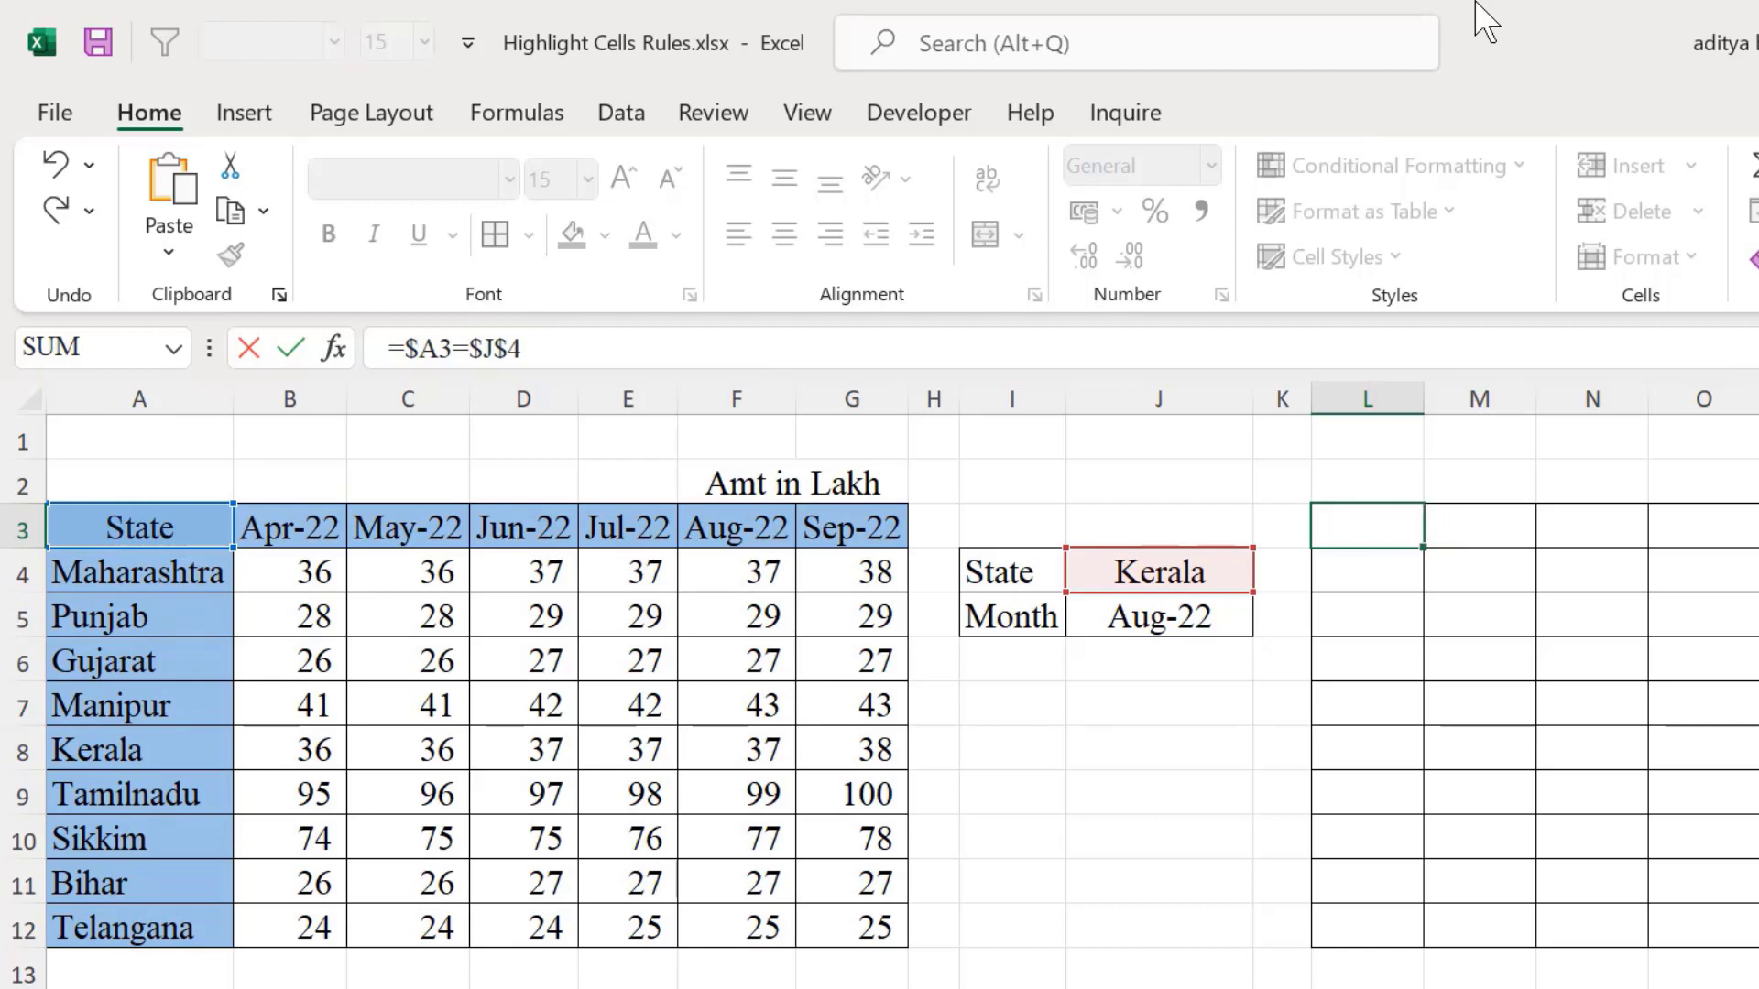
Verify L3 returns FALSE by comparing header A3 with the chosen state in J4
click(1319, 531)
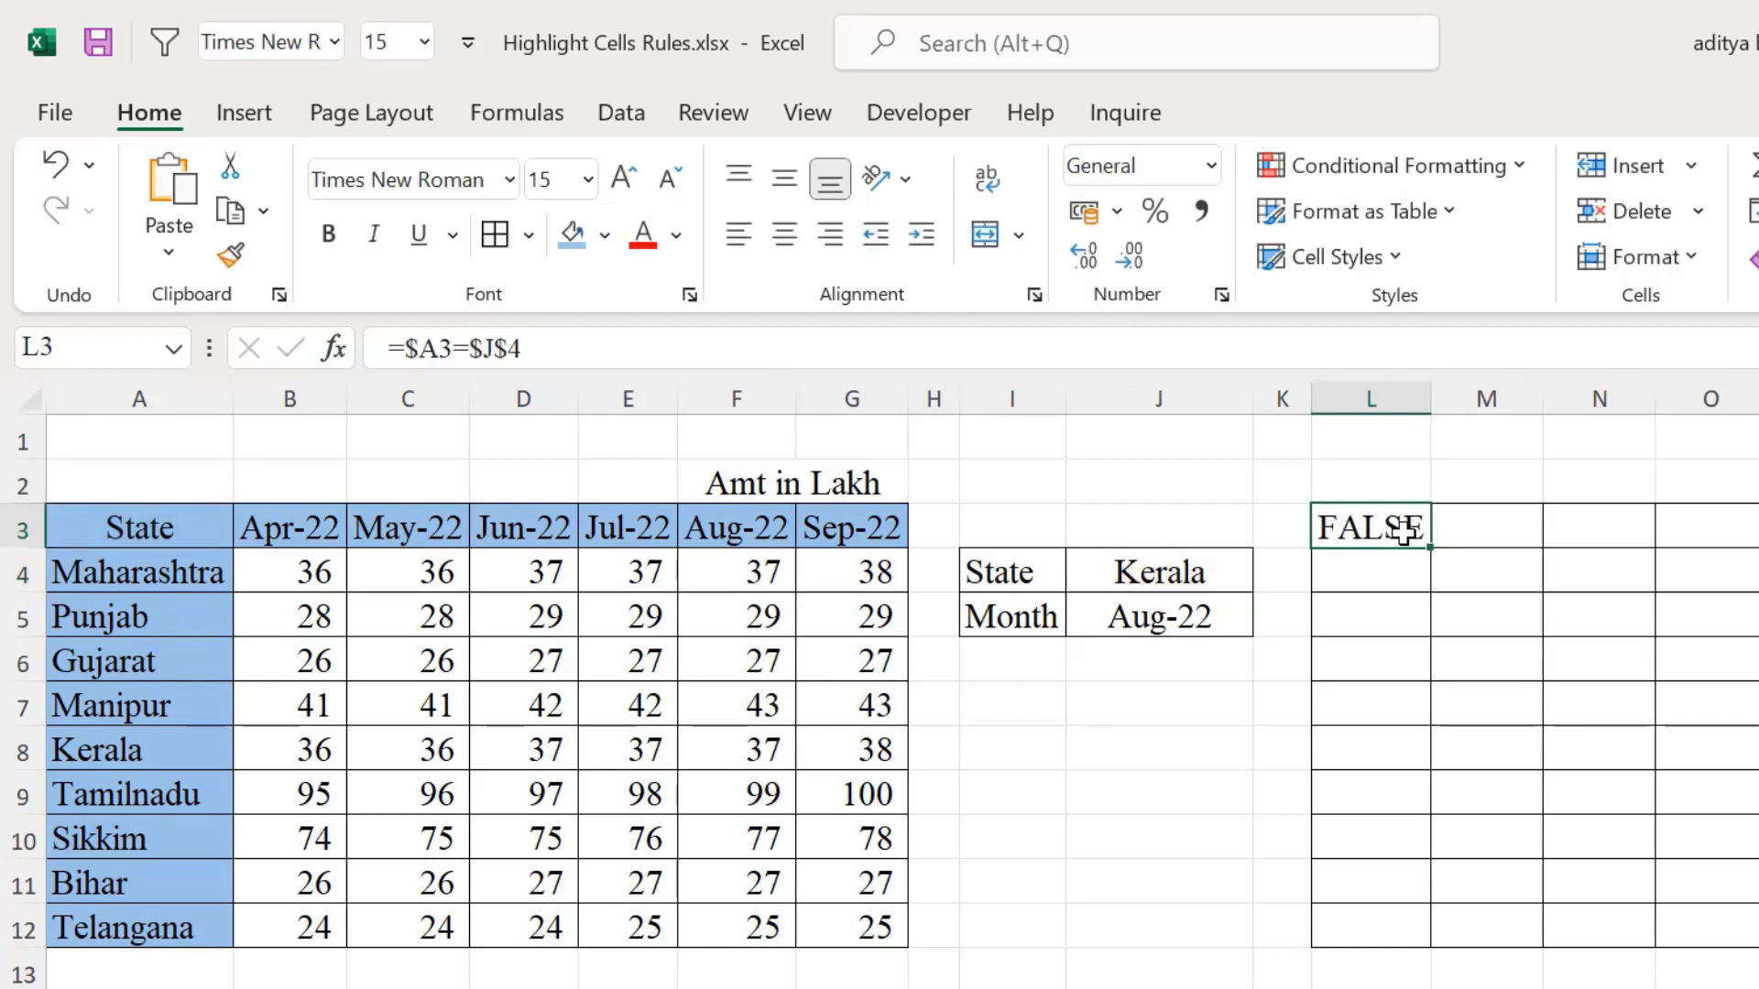
click(188, 524)
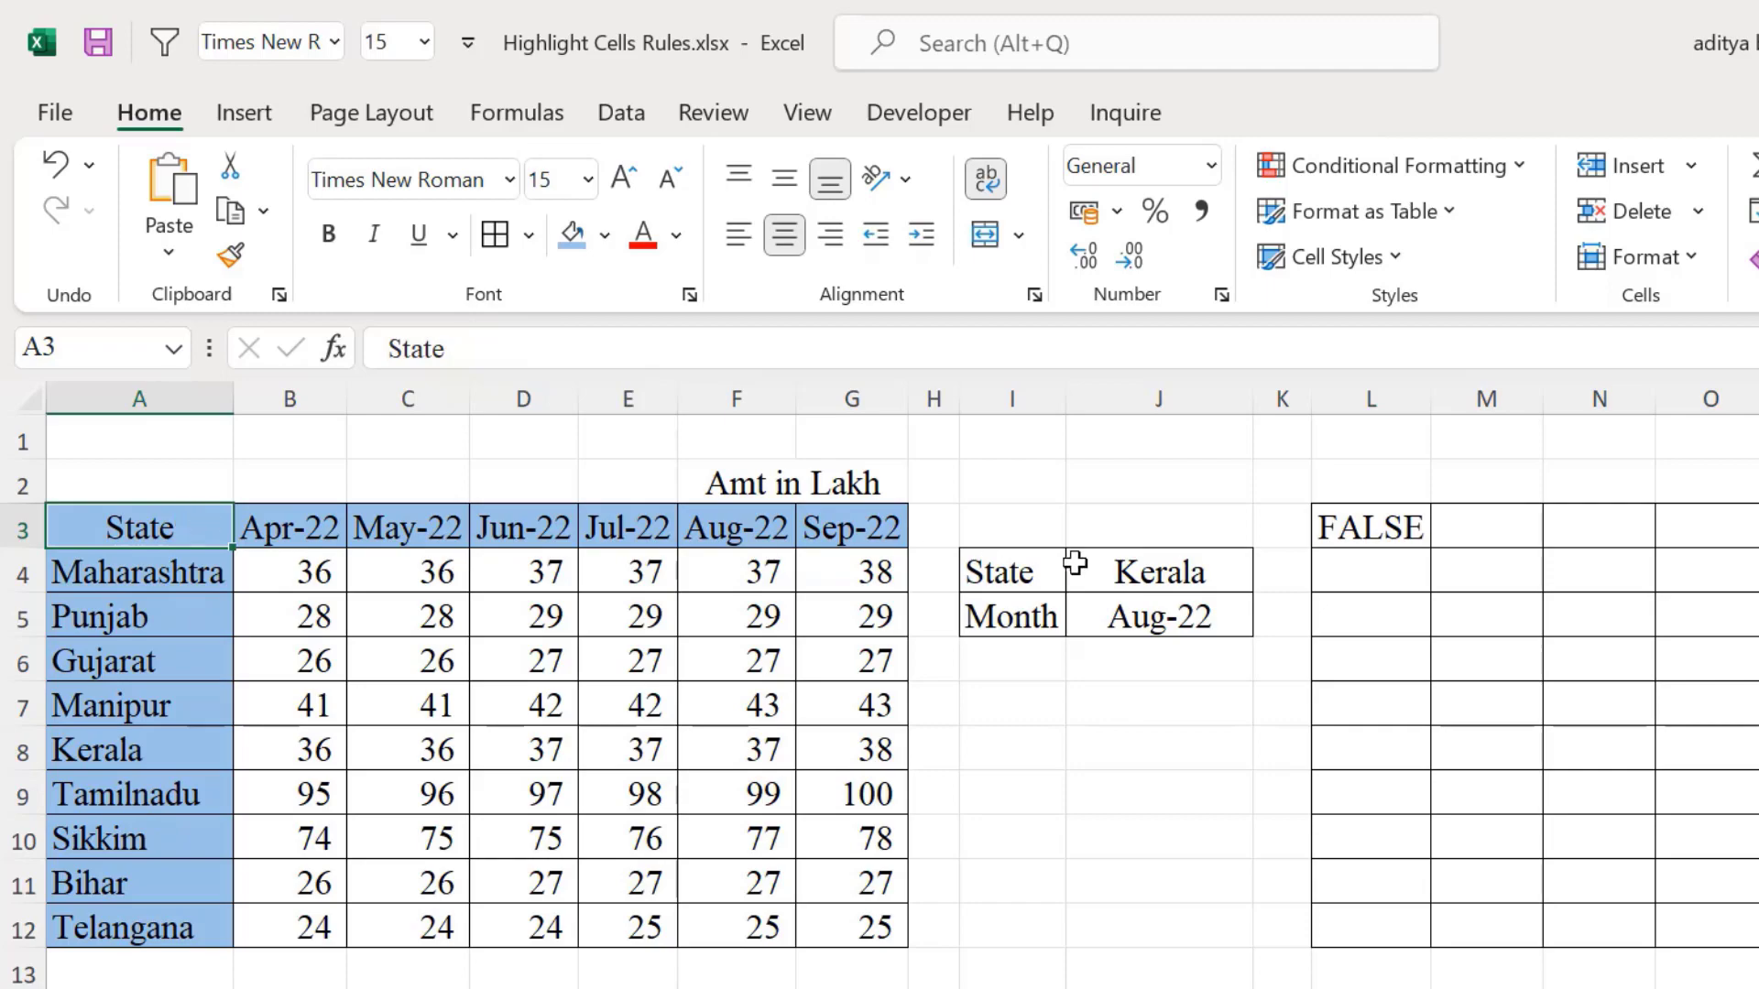
click(1106, 565)
click(1420, 526)
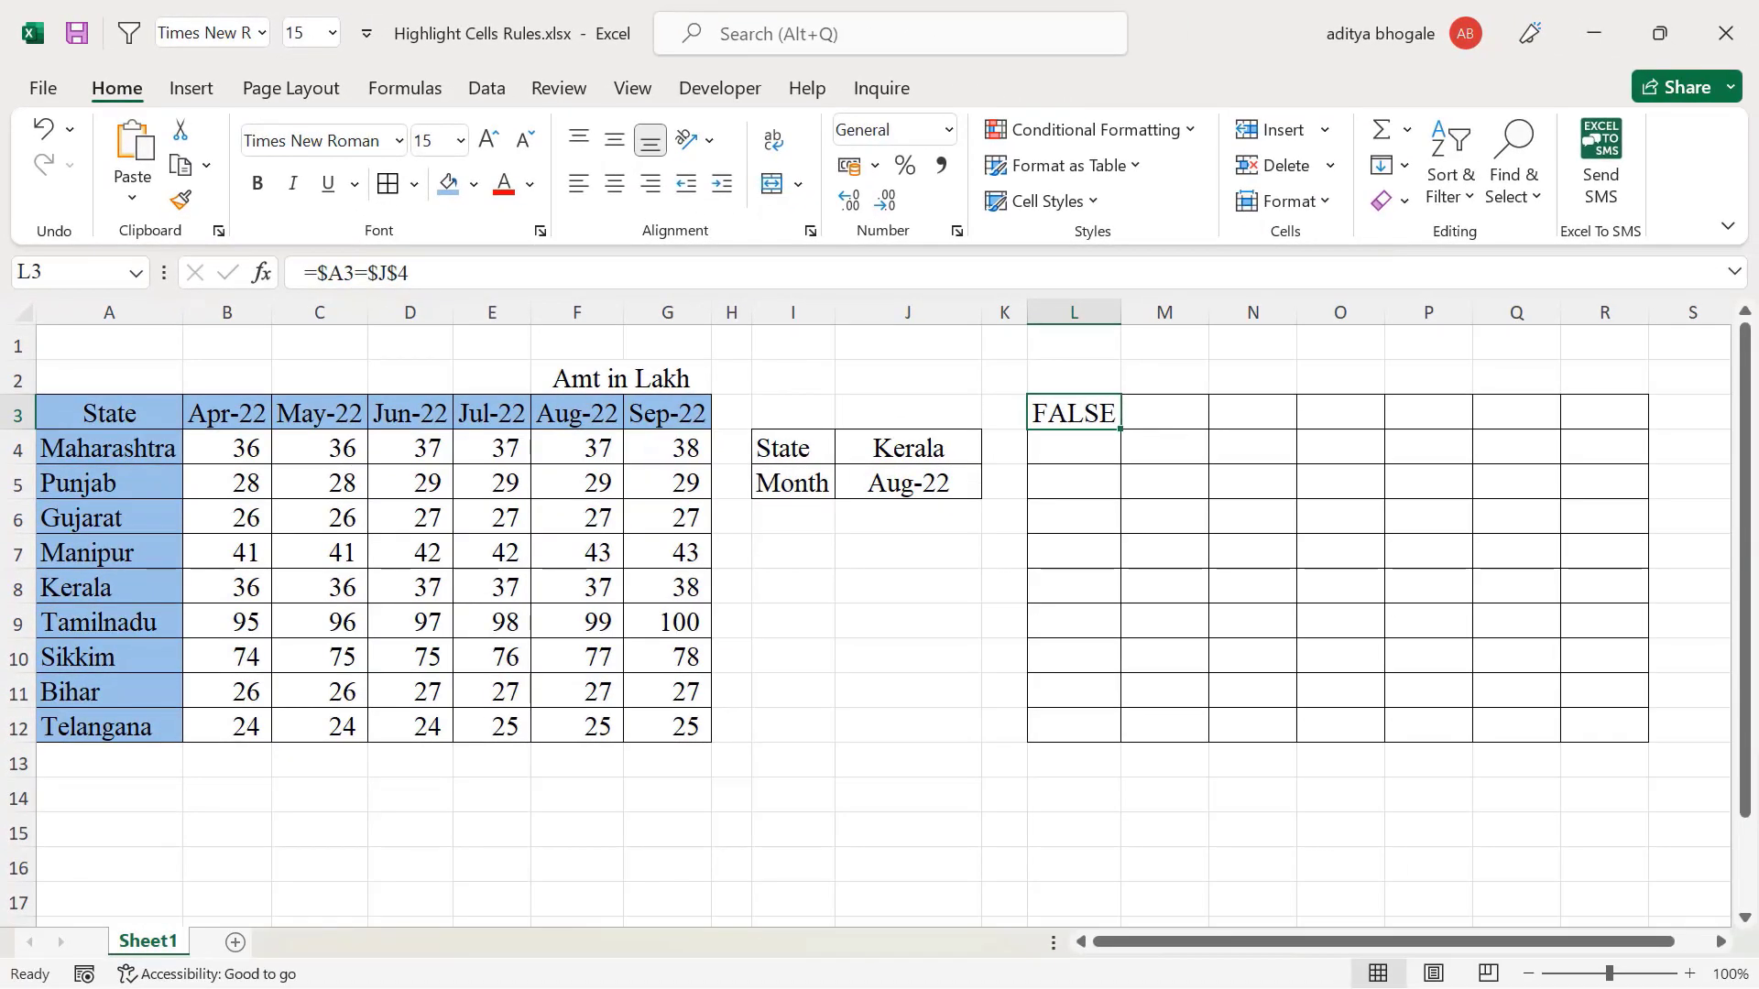
Copy the L3 state-match formula across L3:R12 and check the Kerala row reads TRUE
key(ctrl+c)
key(shift+Right)
key(shift+Right)
key(shift+Right)
key(shift+Right)
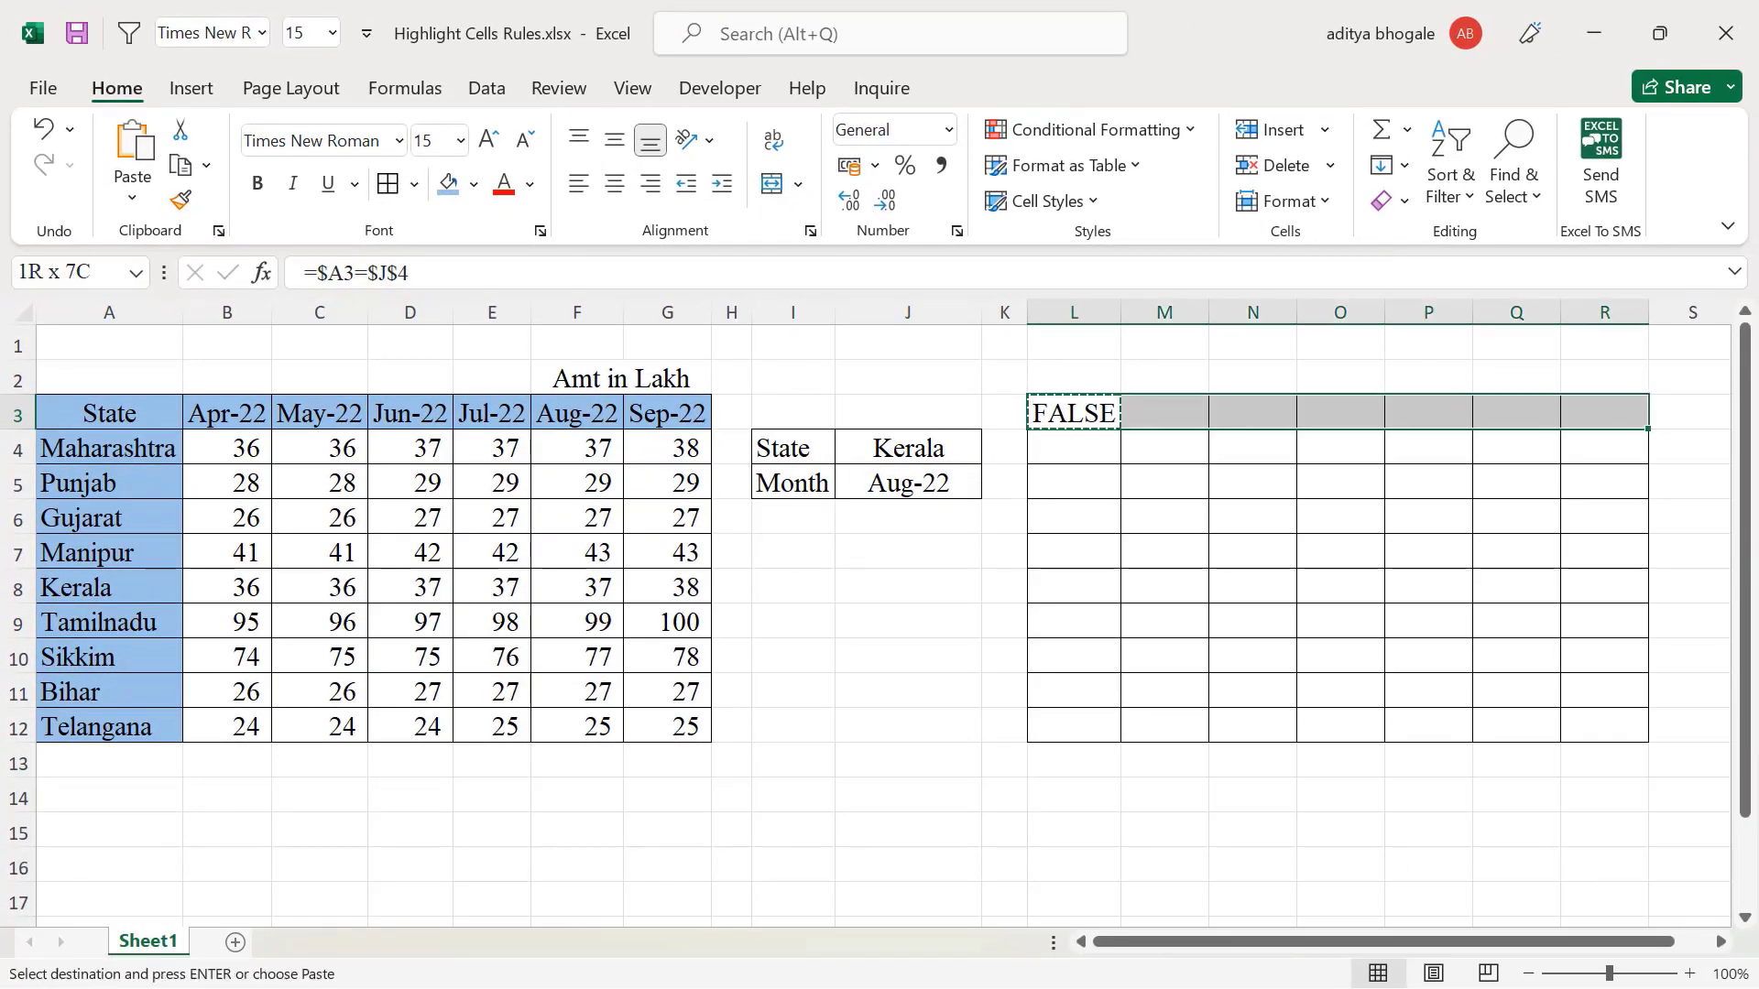
key(shift+Down)
key(shift+Down)
key(shift+Down)
key(shift+Down)
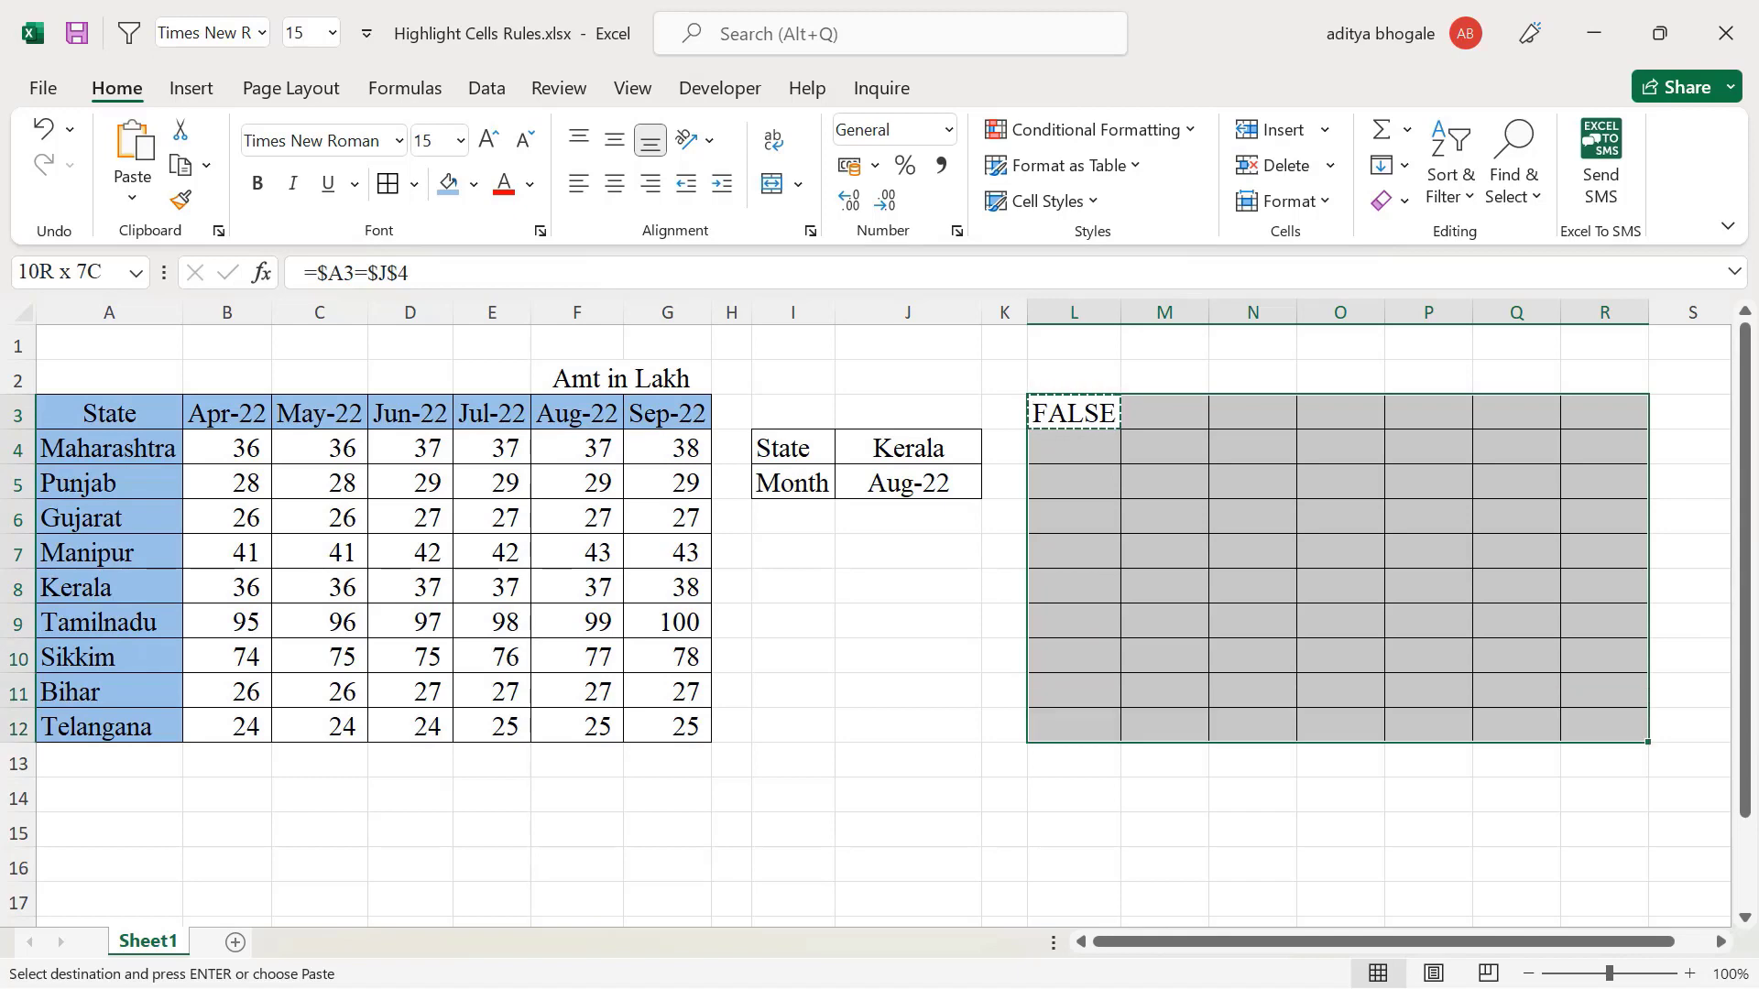
key(ctrl+v)
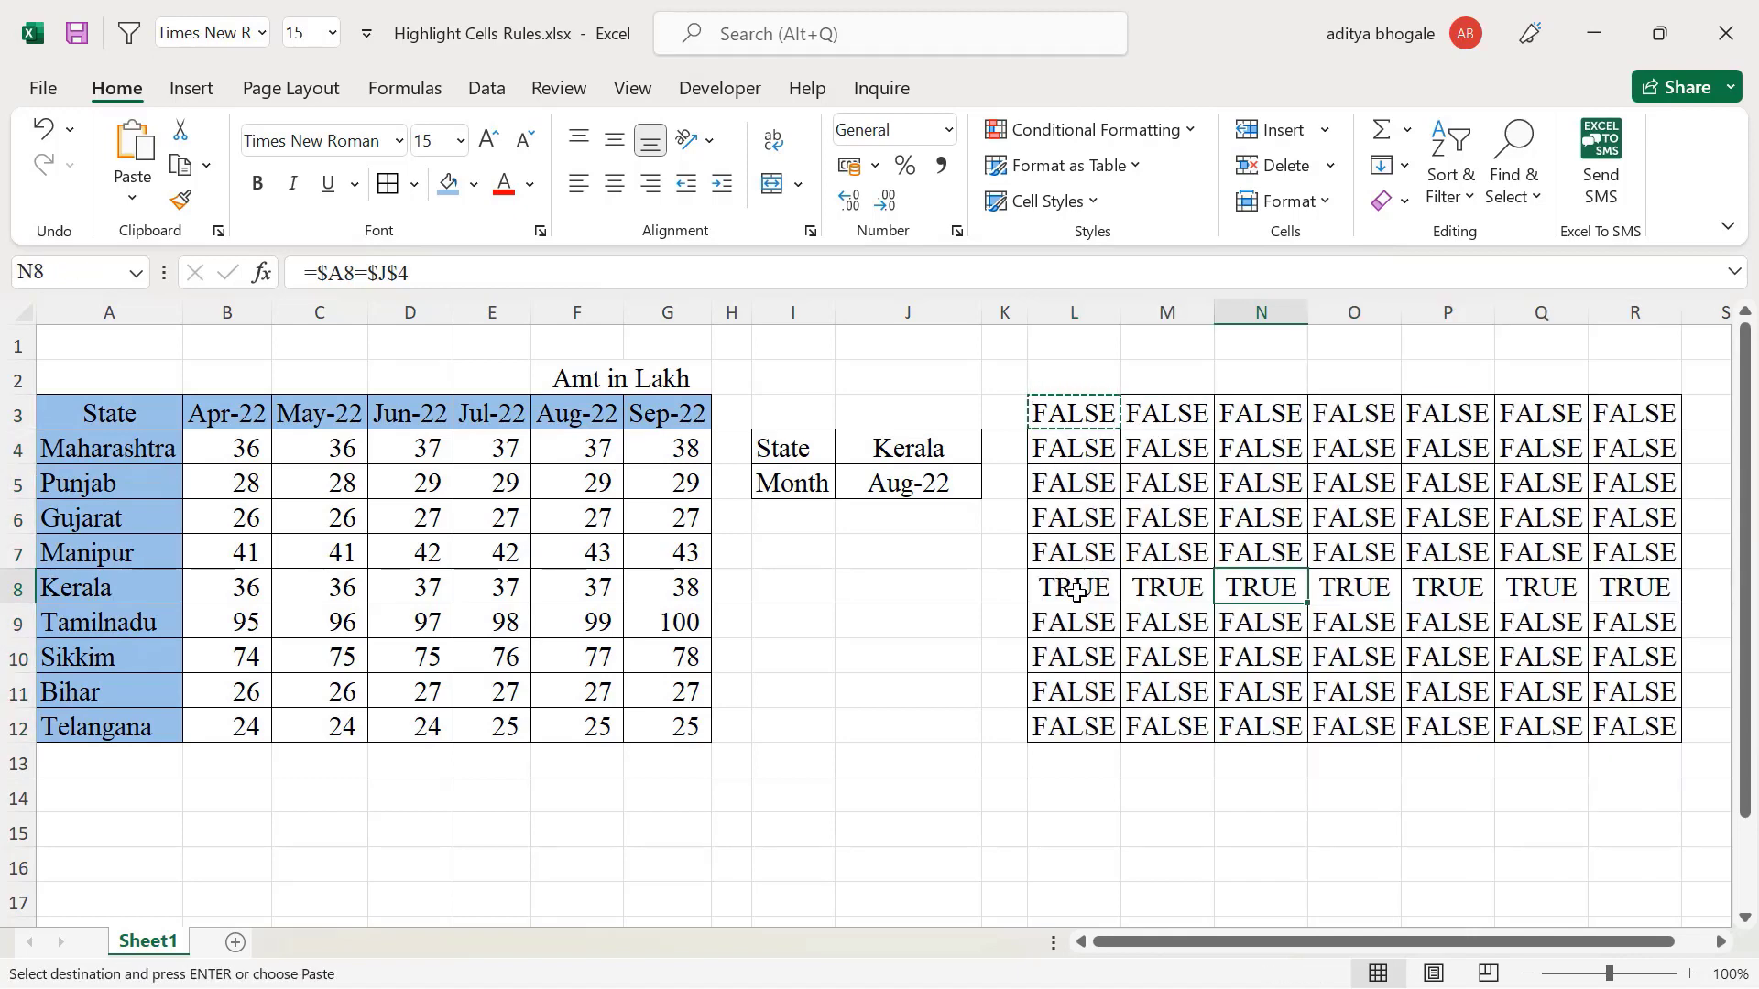
drag(1069, 587, 1629, 586)
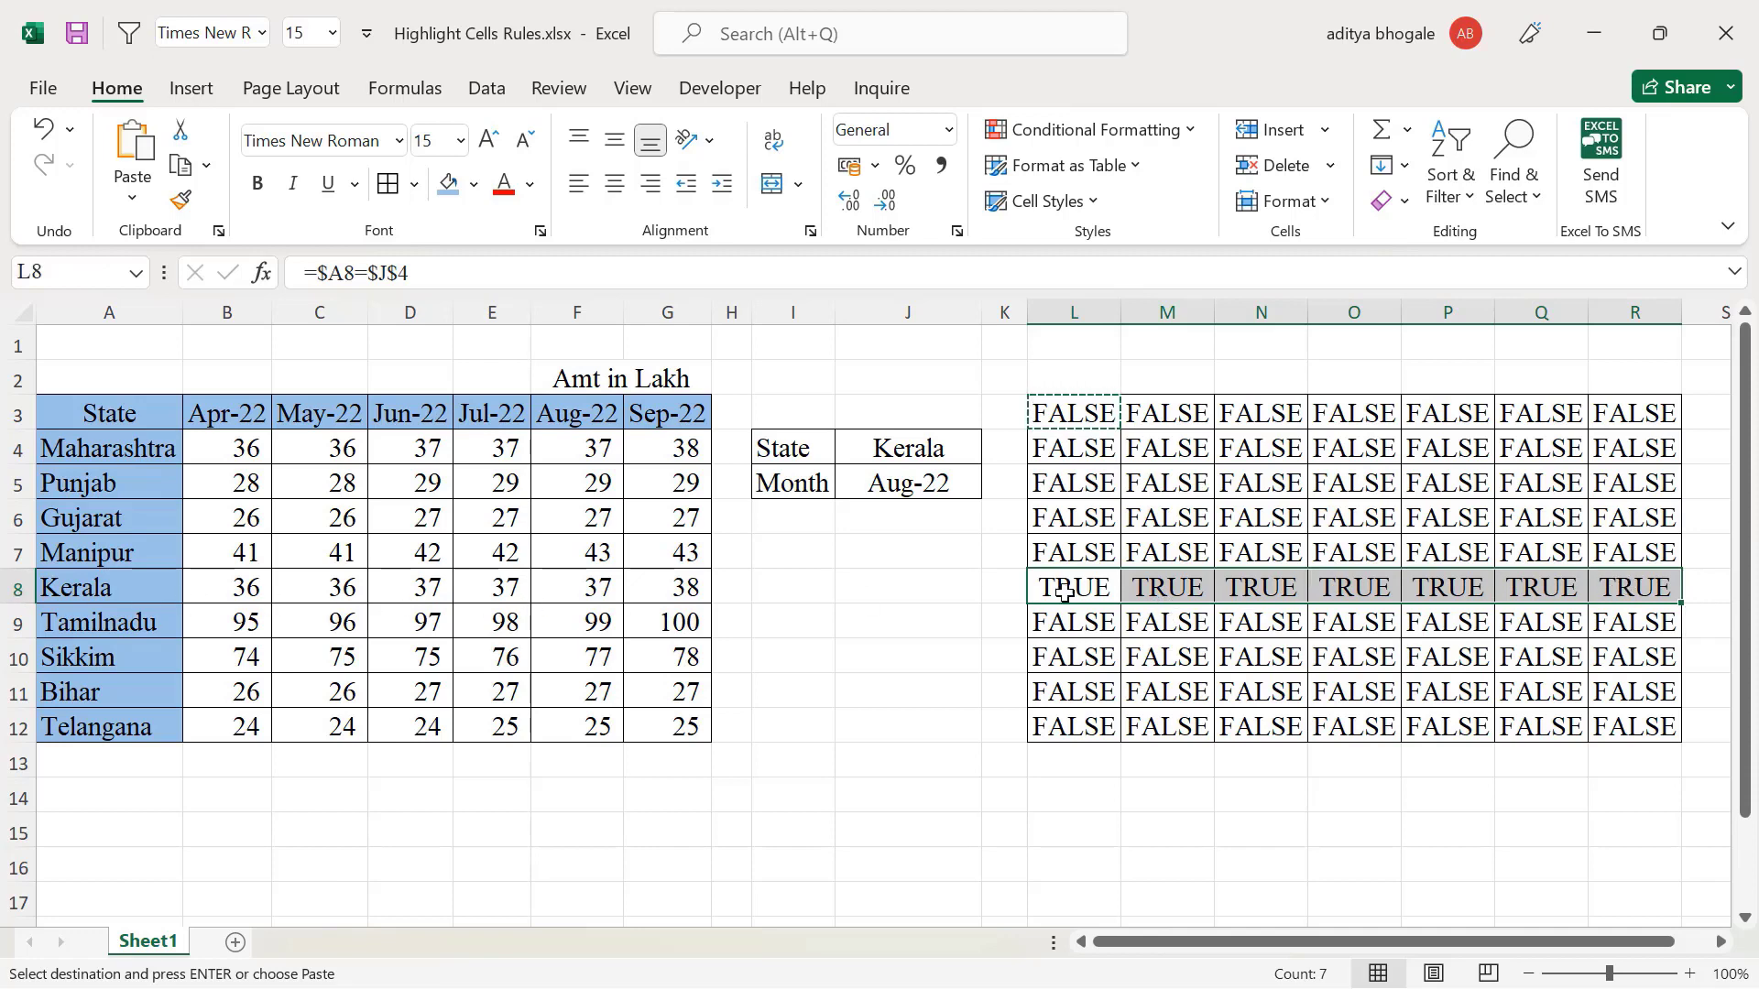
Change the J4 State to Maharashtra and confirm its row now reads TRUE
click(960, 455)
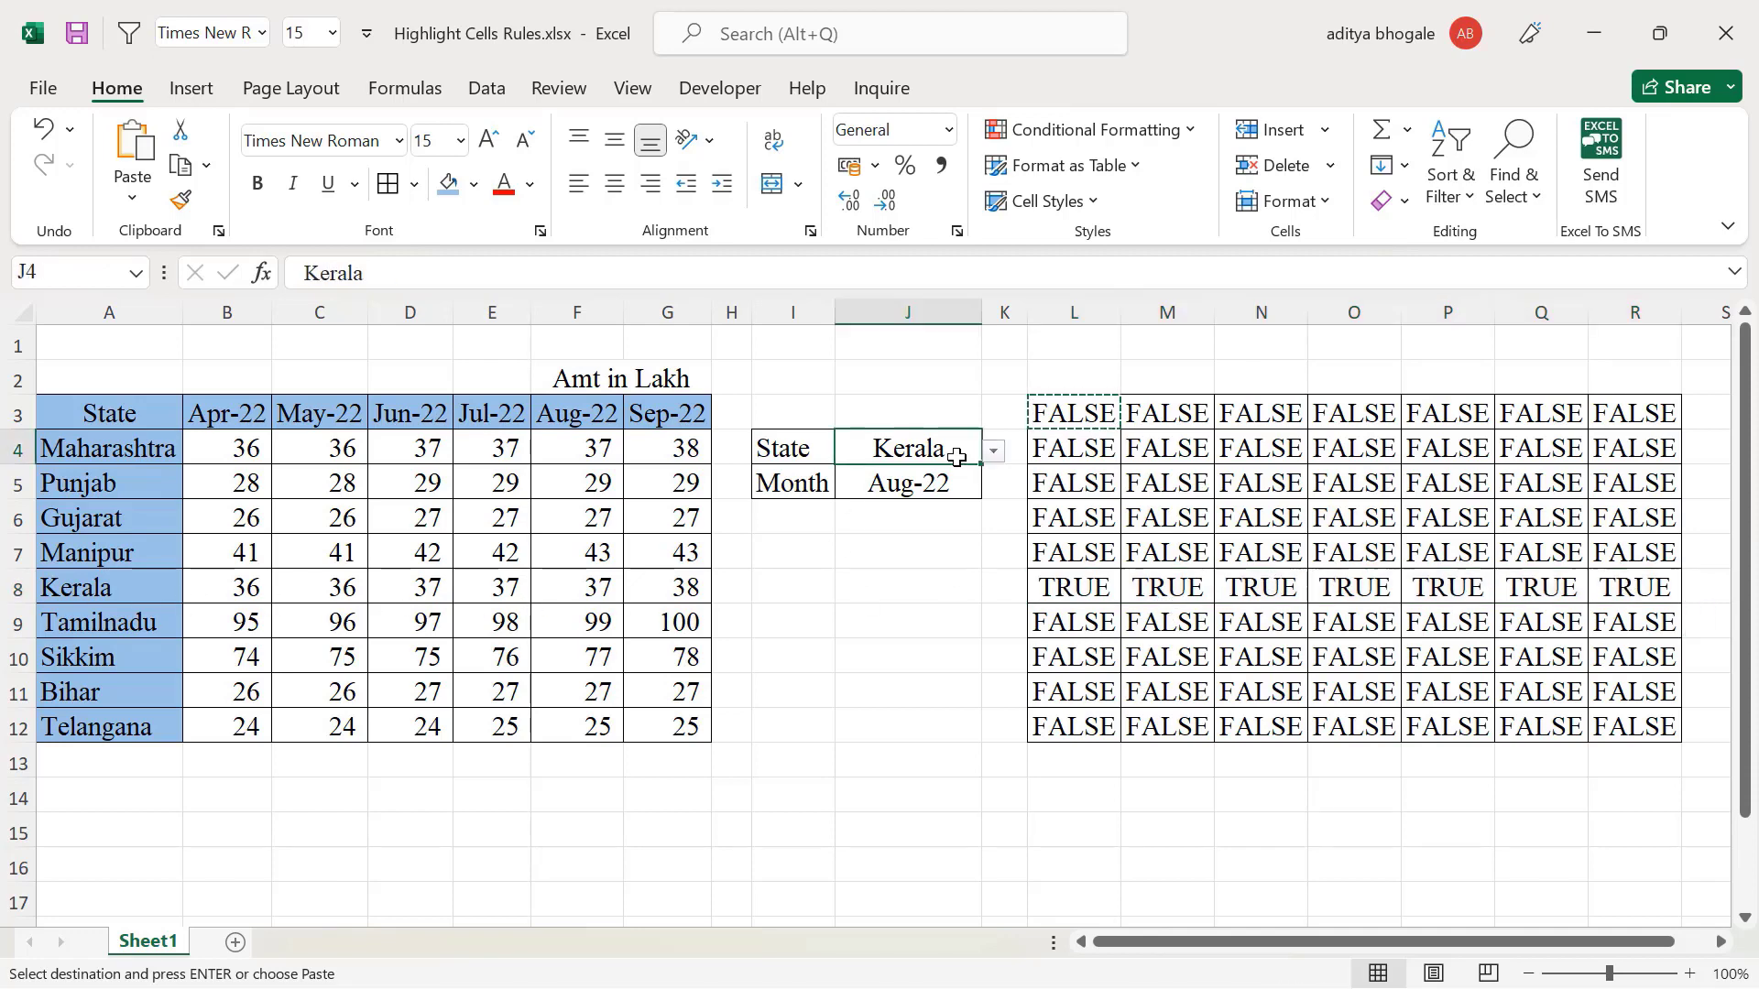
click(993, 450)
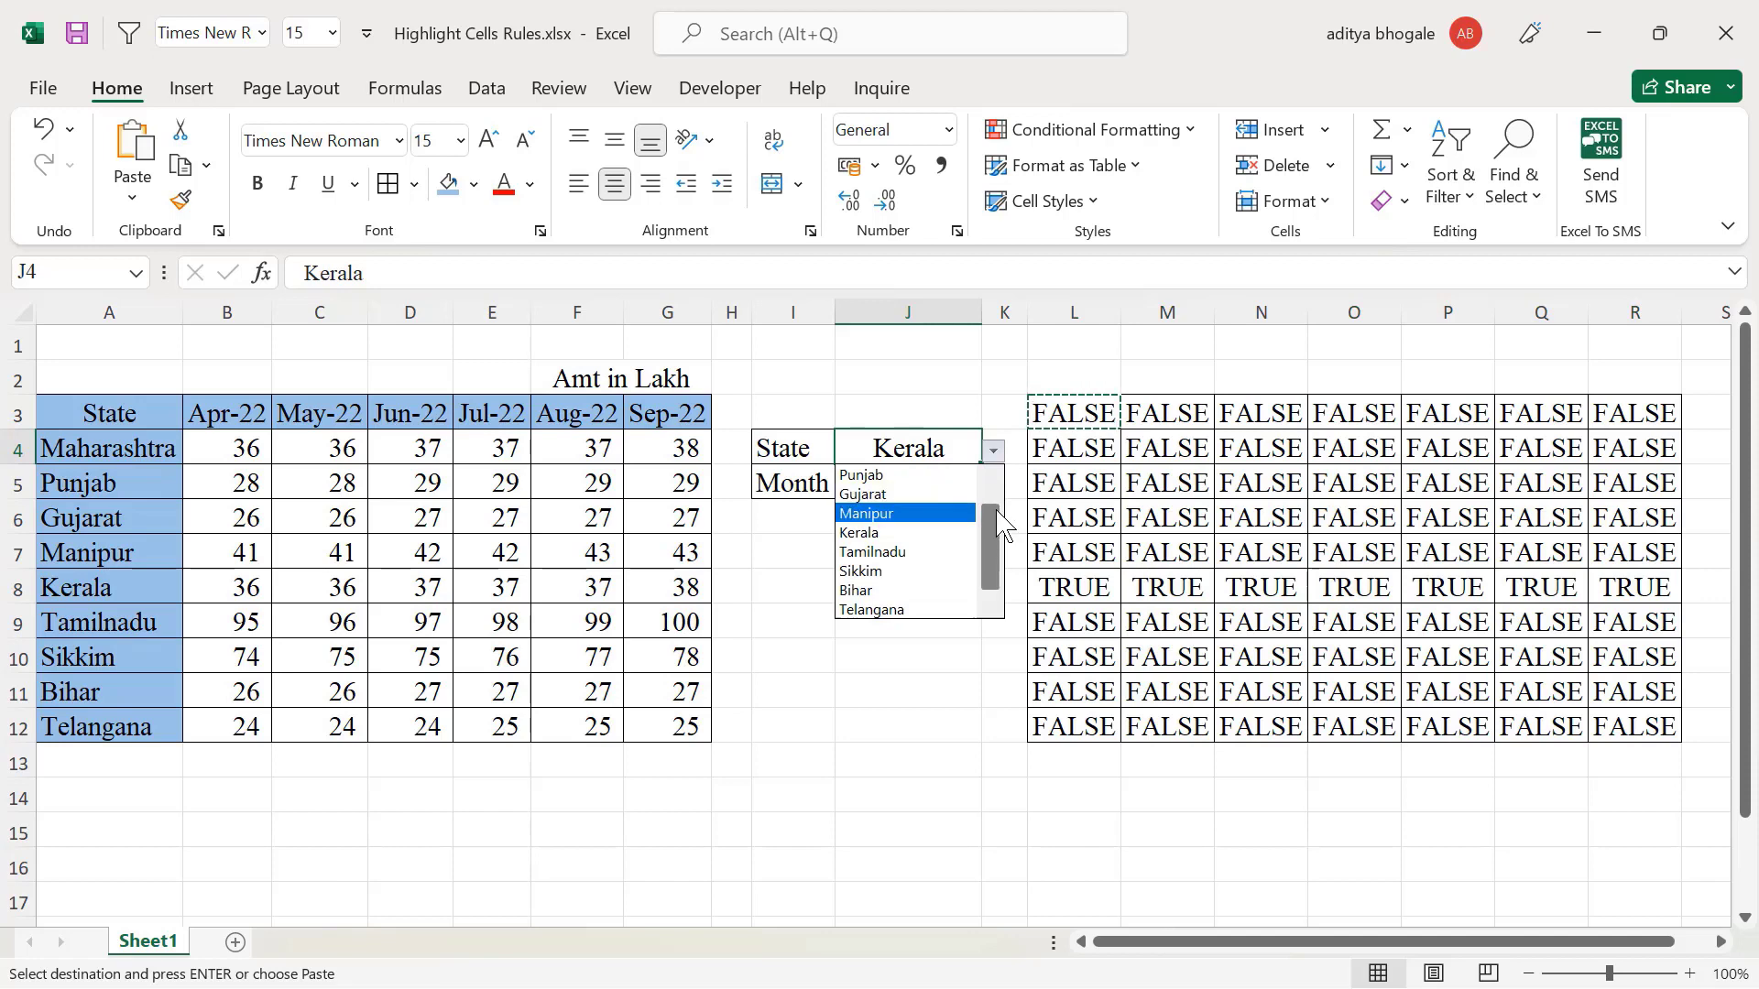
click(893, 476)
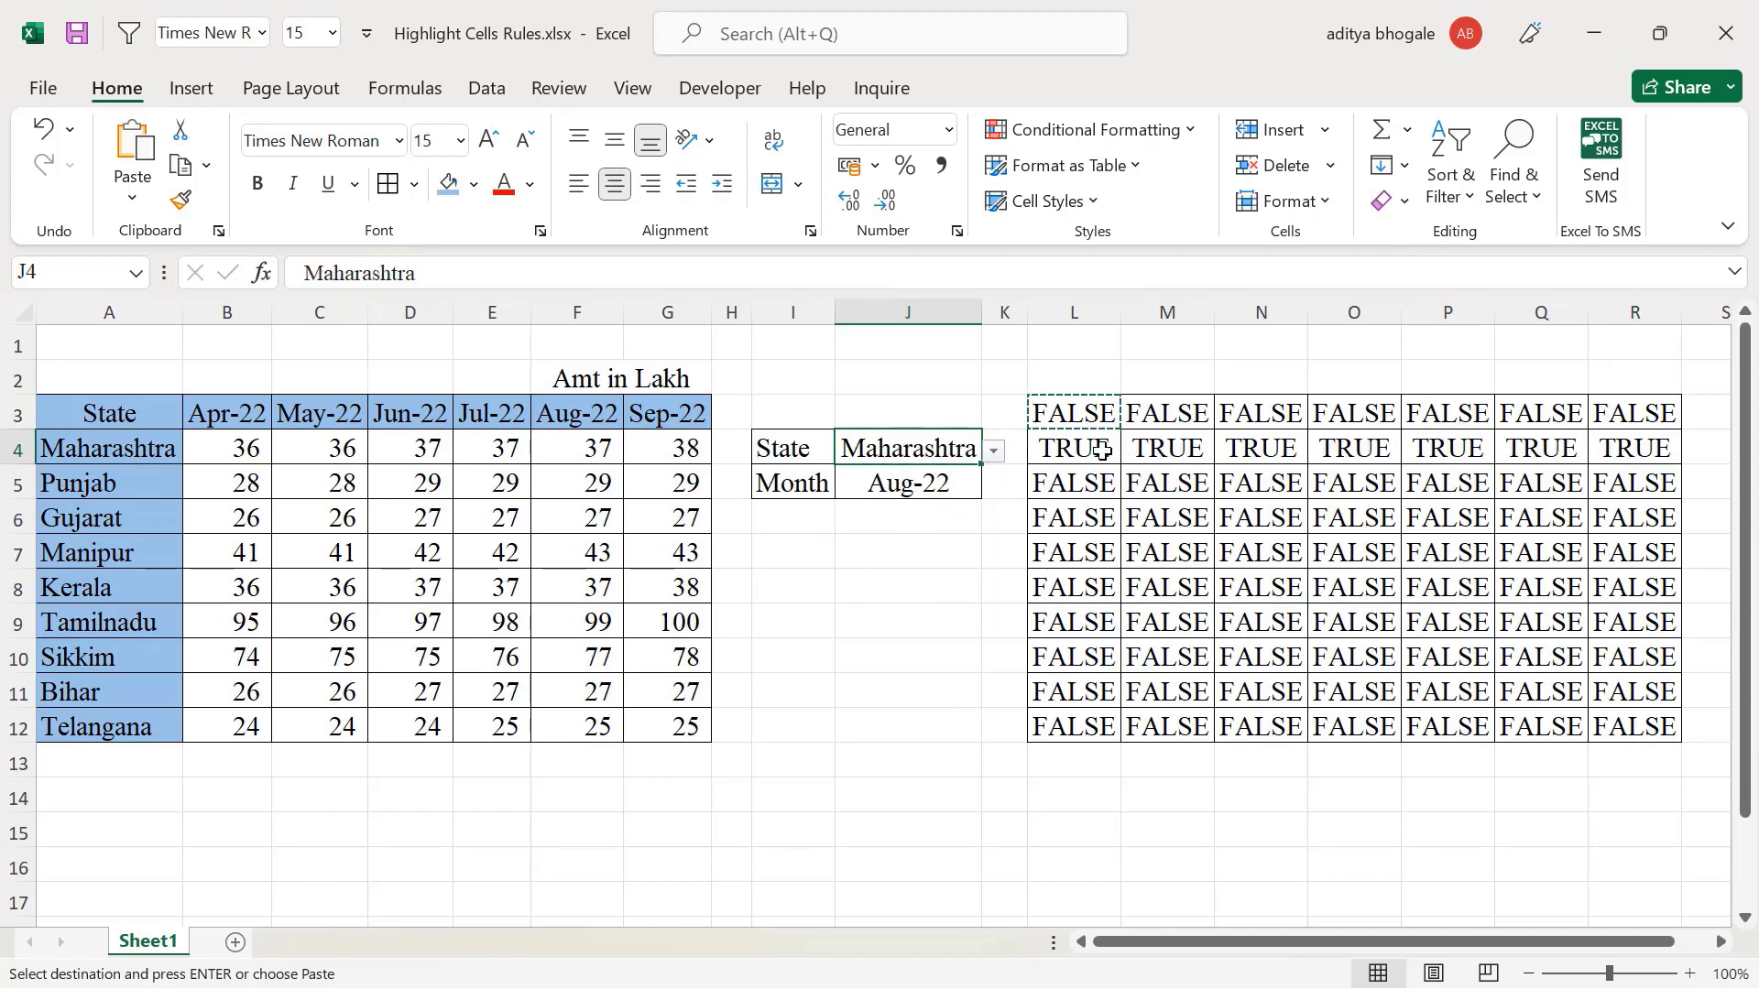
drag(1102, 451, 1635, 452)
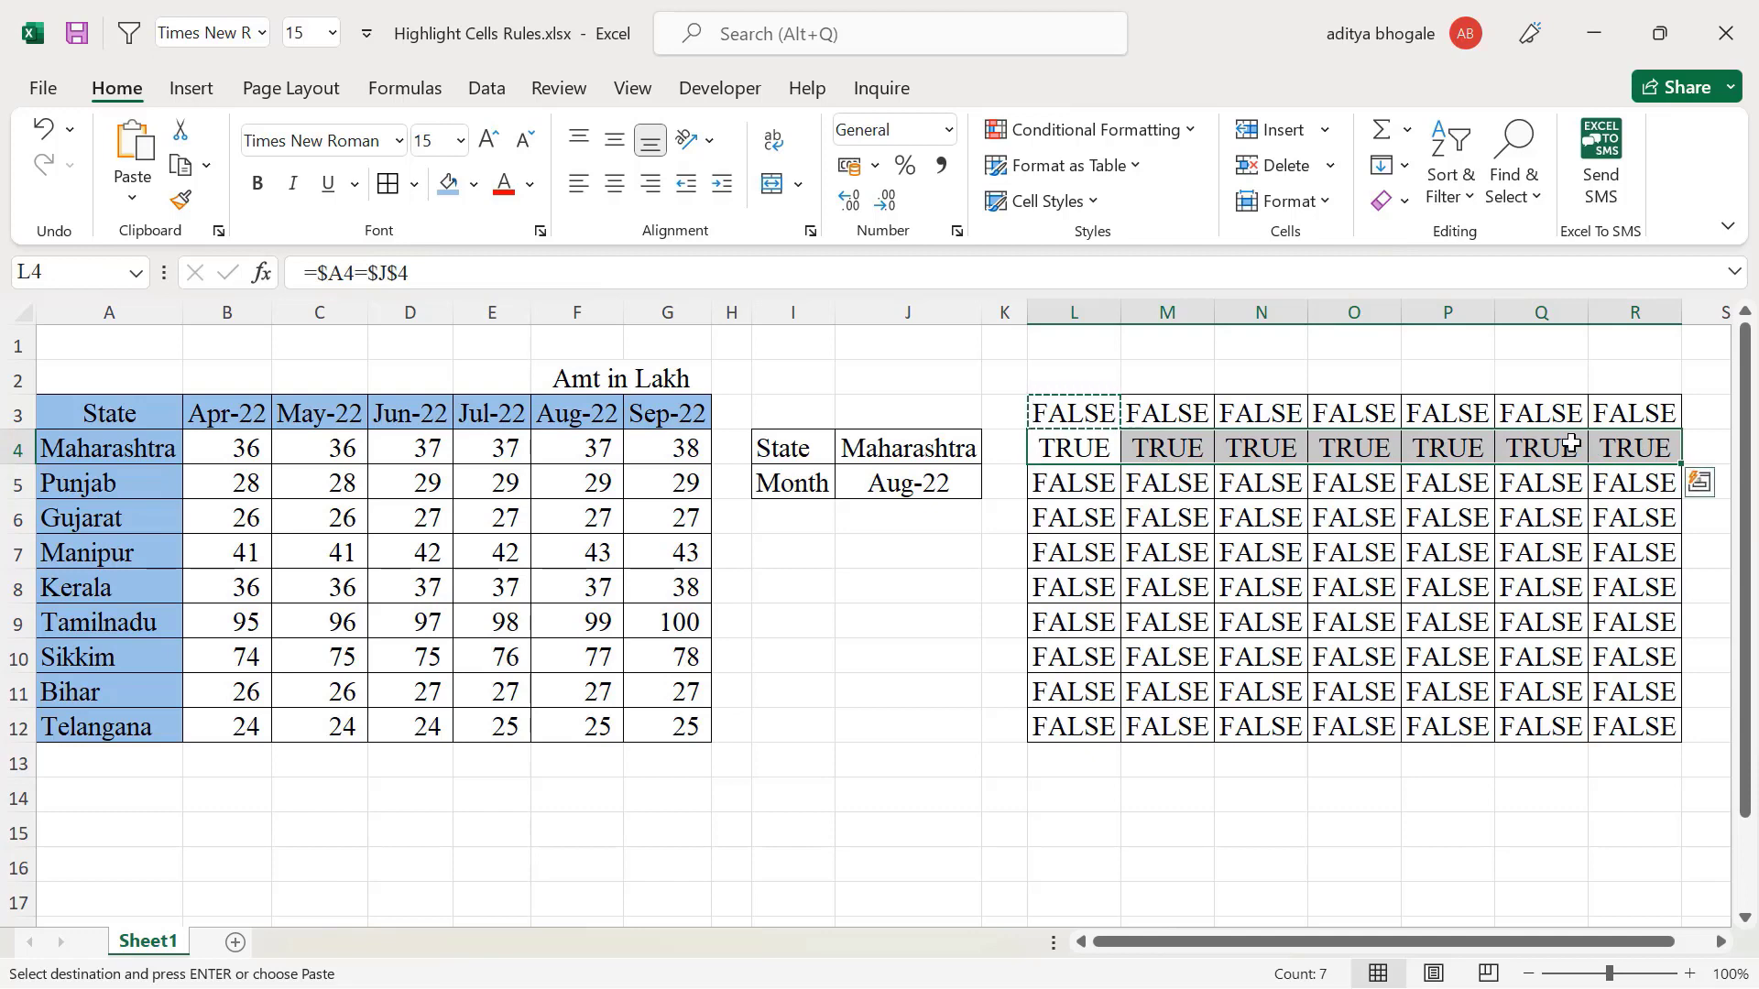
click(911, 514)
click(920, 481)
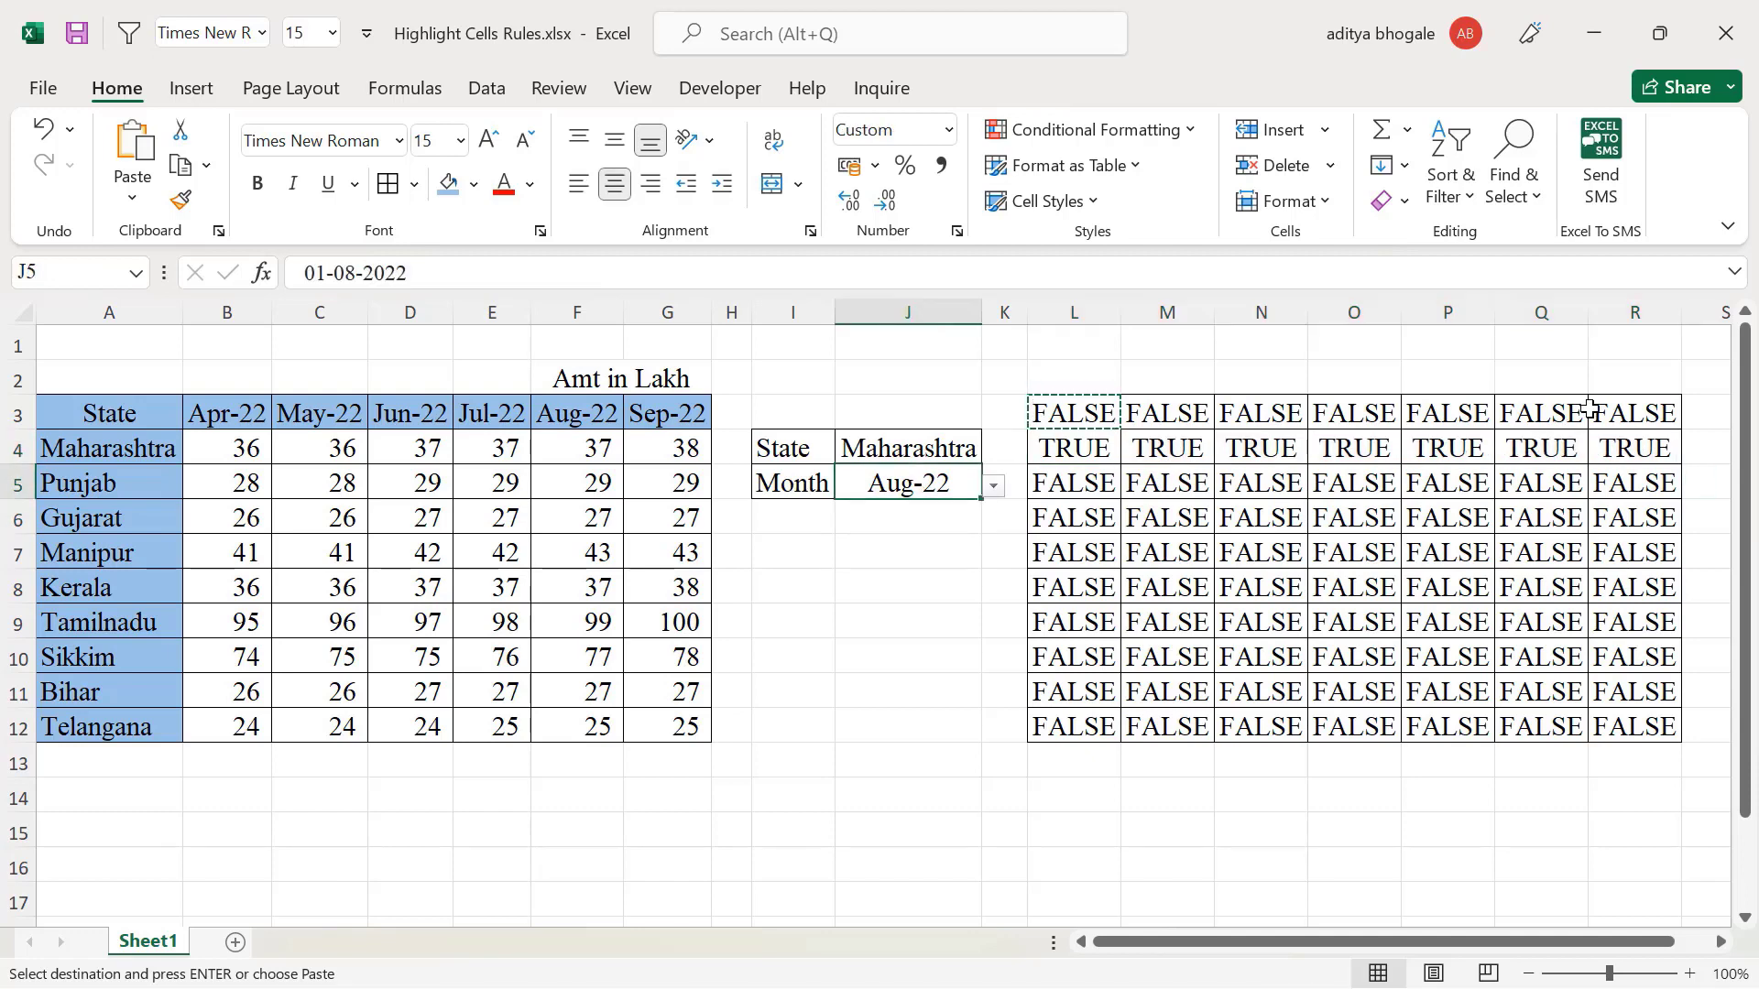
drag(1551, 410, 1541, 725)
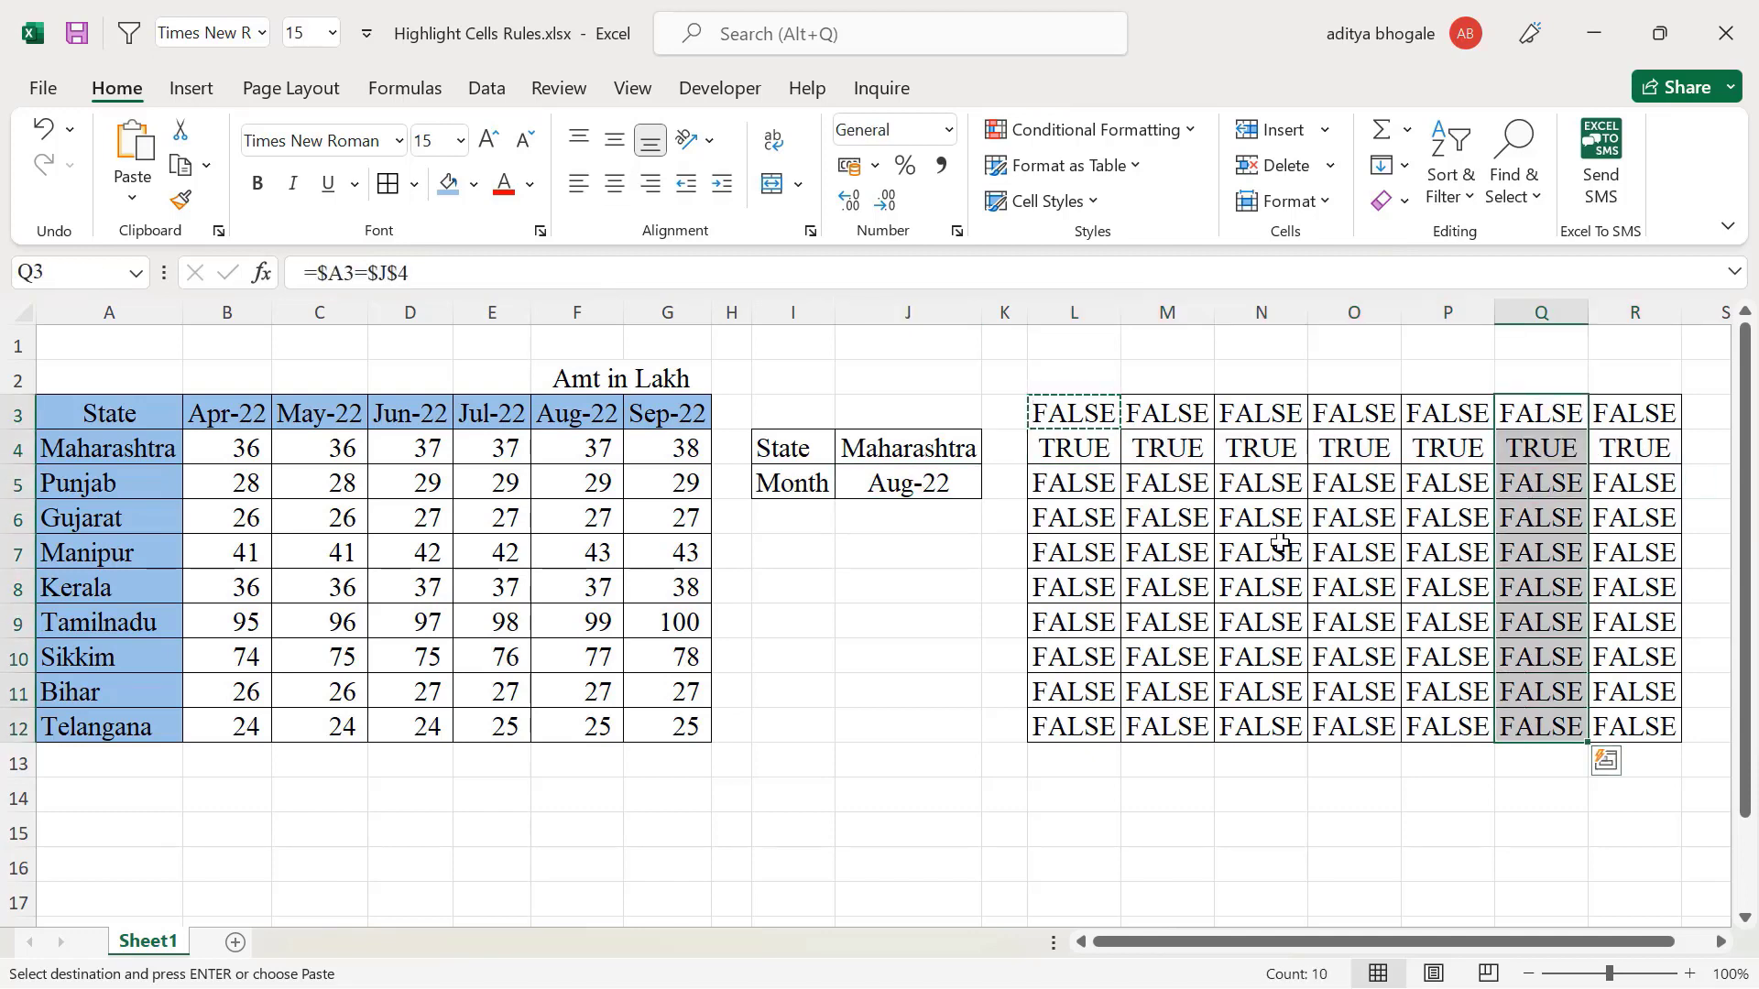
click(1070, 411)
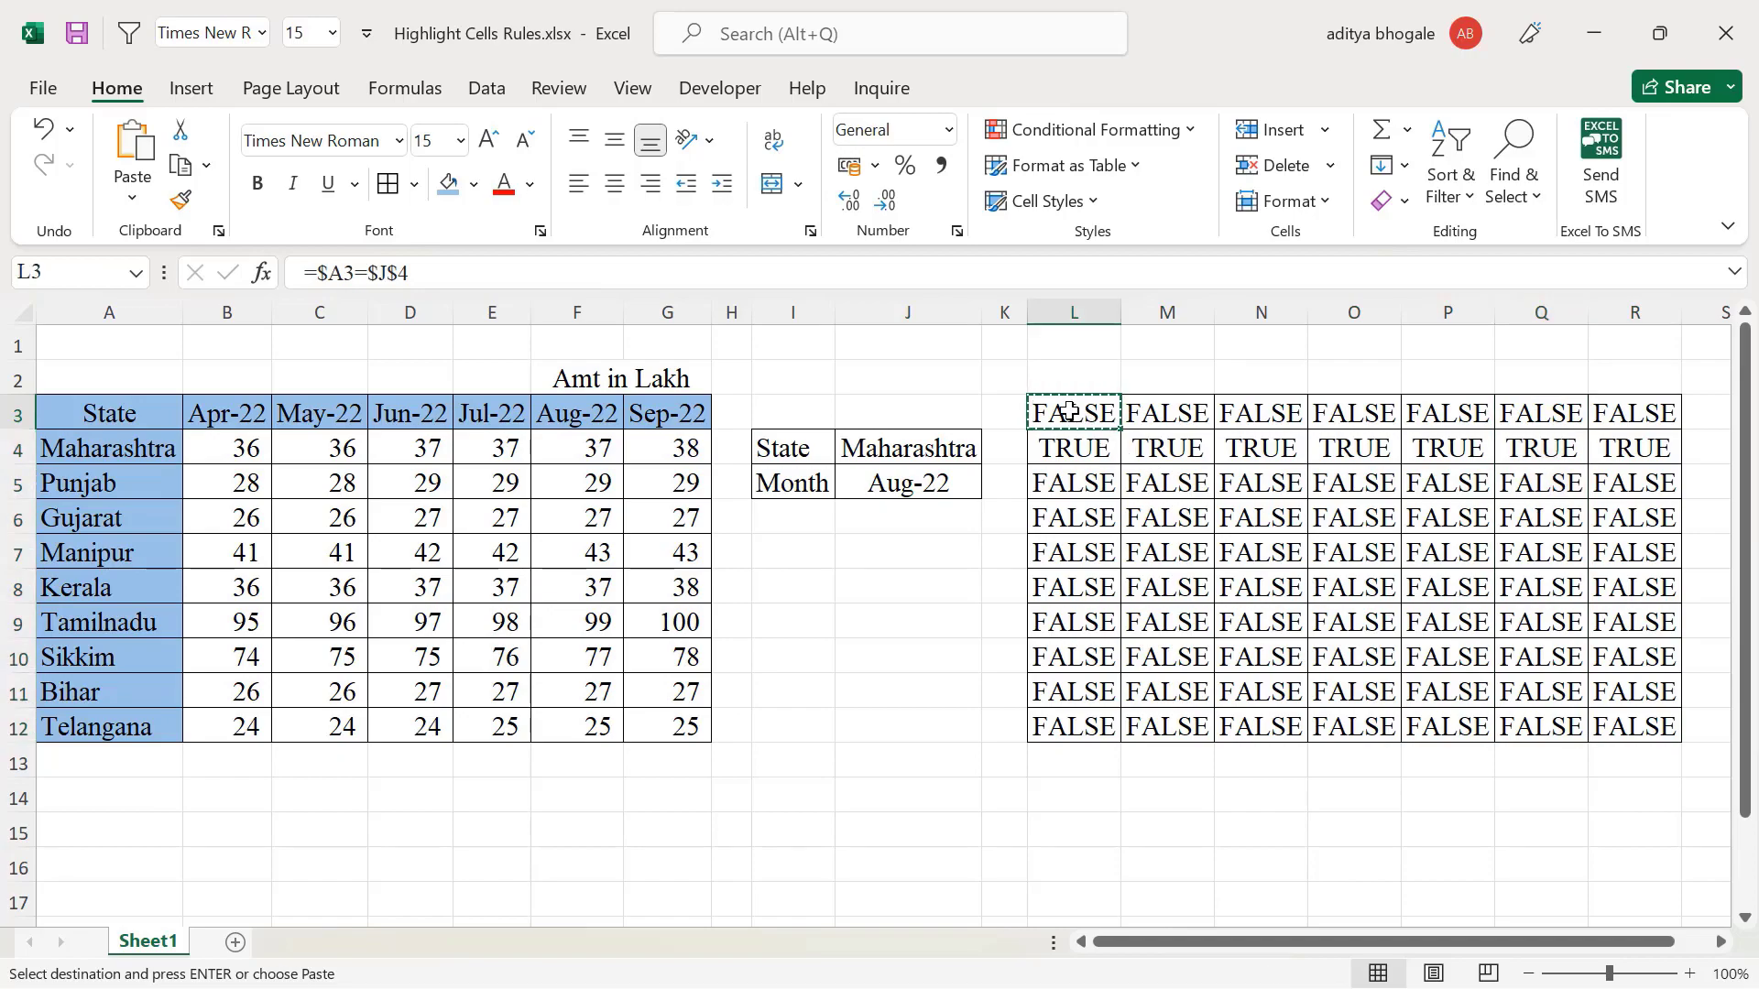
Edit L3 to wrap the state test inside an OR function
key(Escape)
double_click(1053, 412)
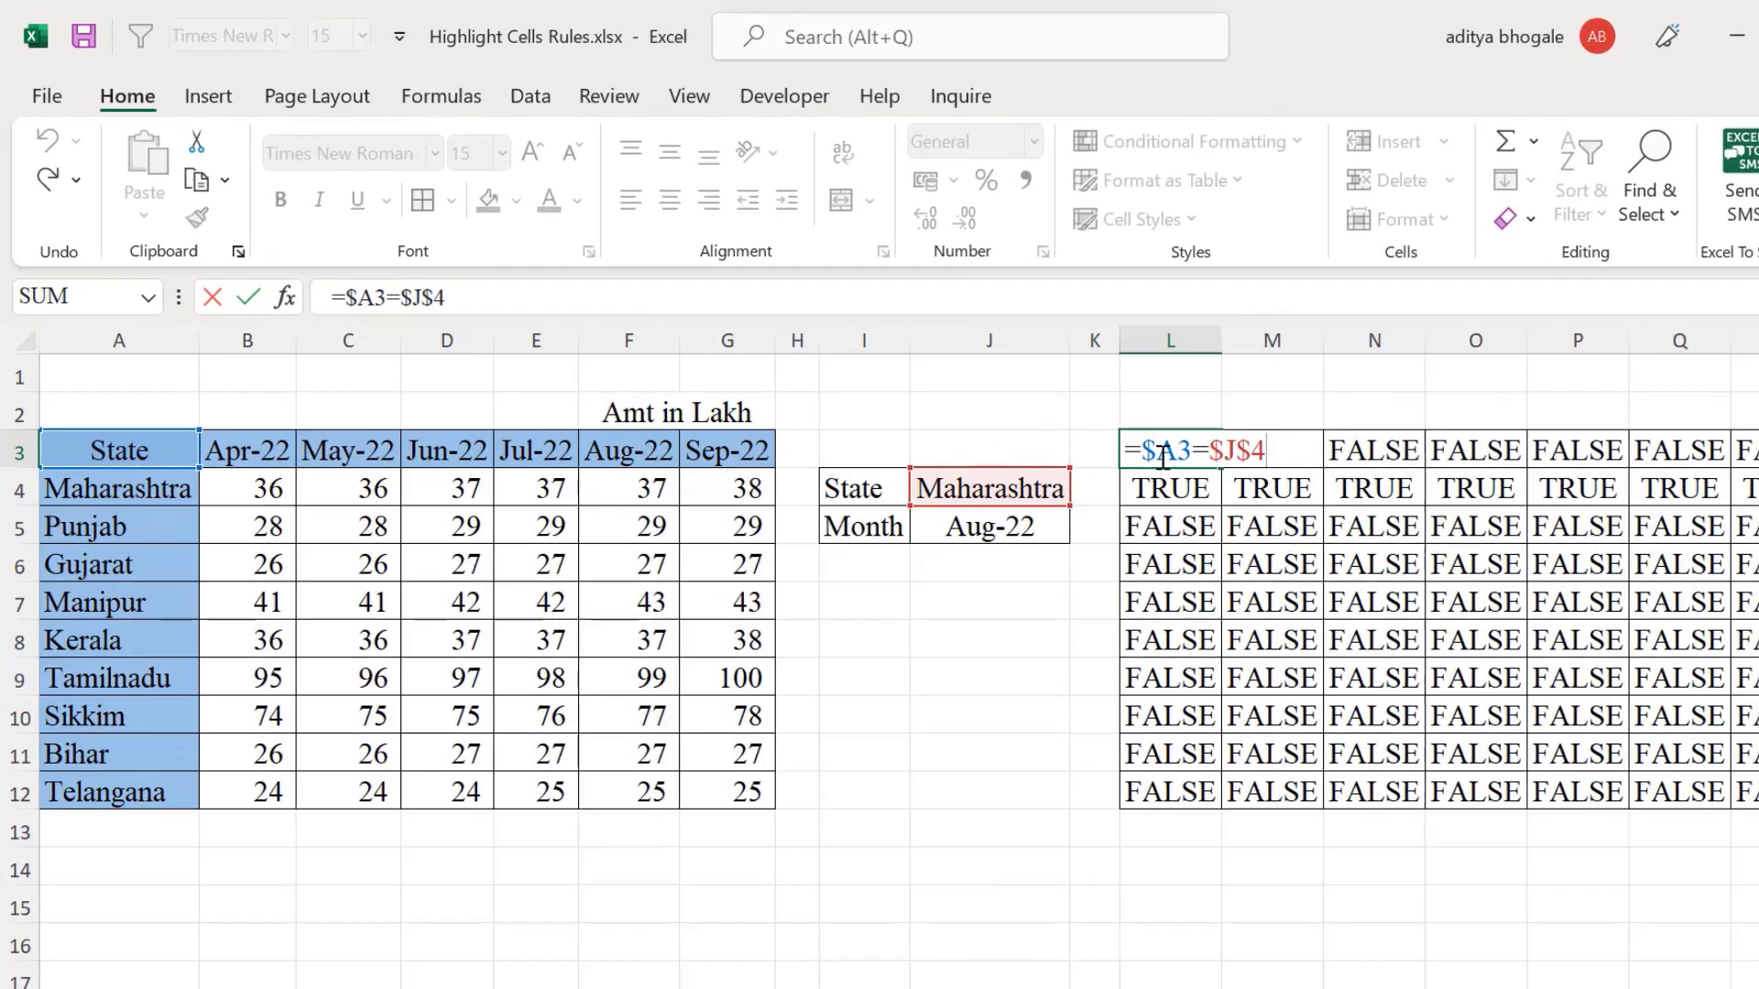
click(1298, 511)
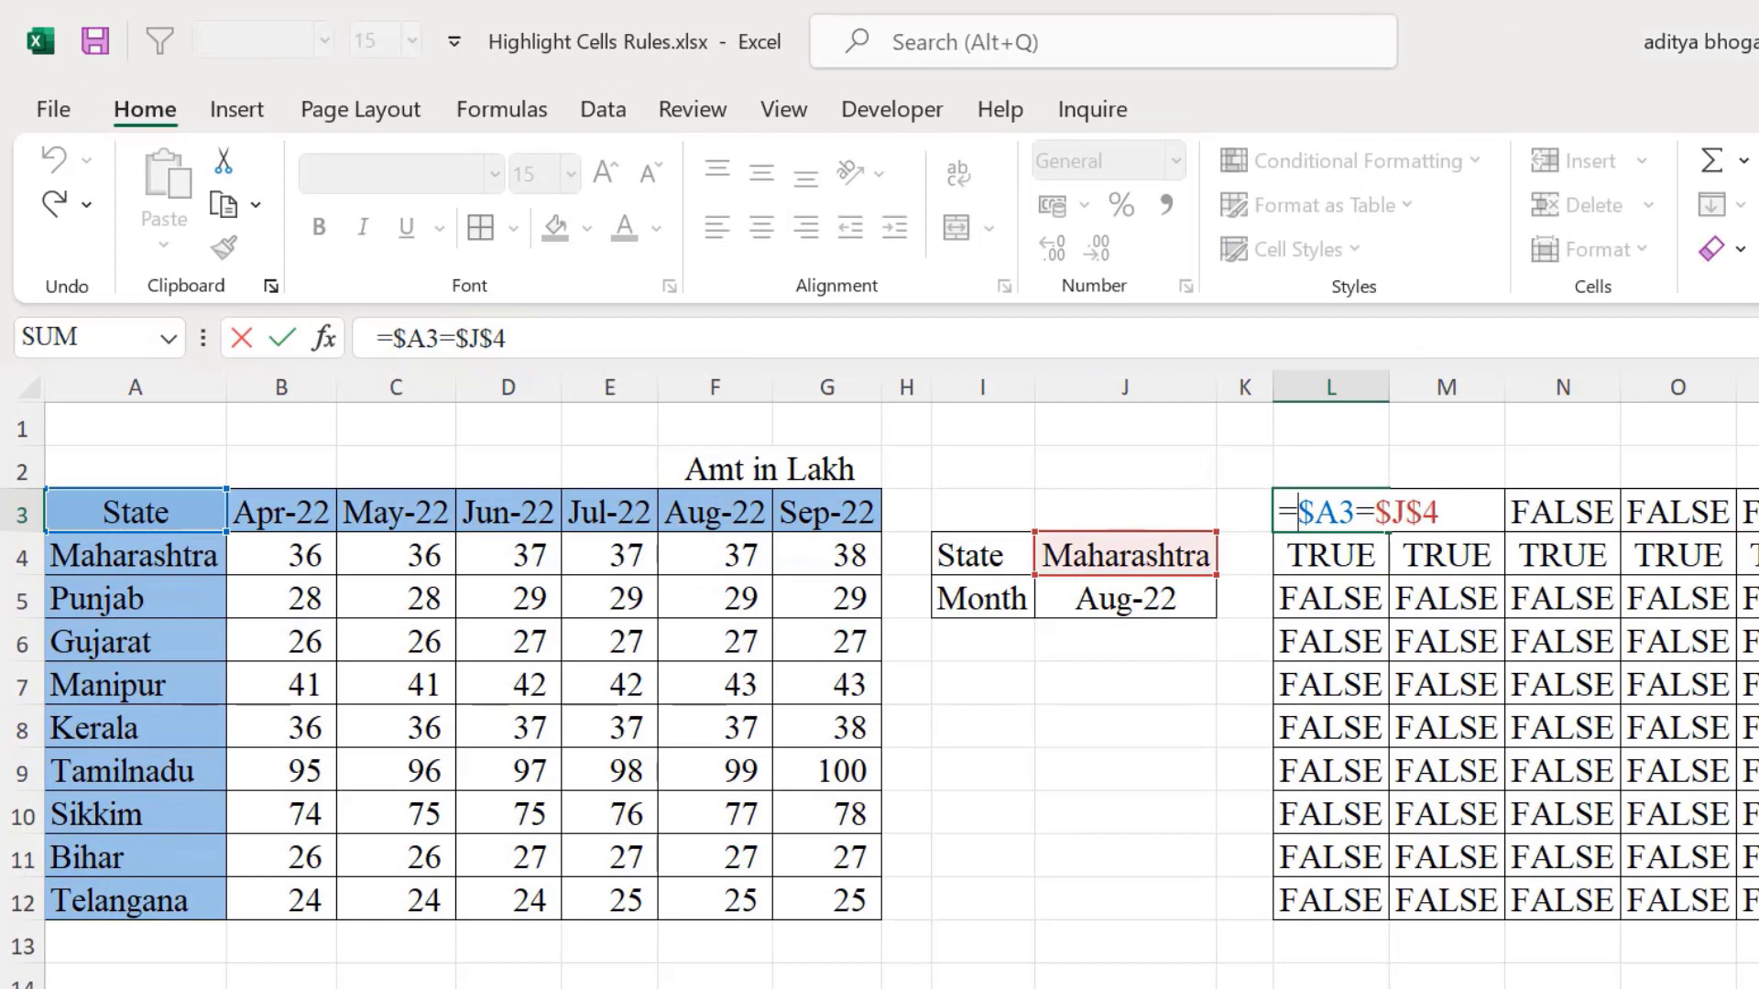
text(or)
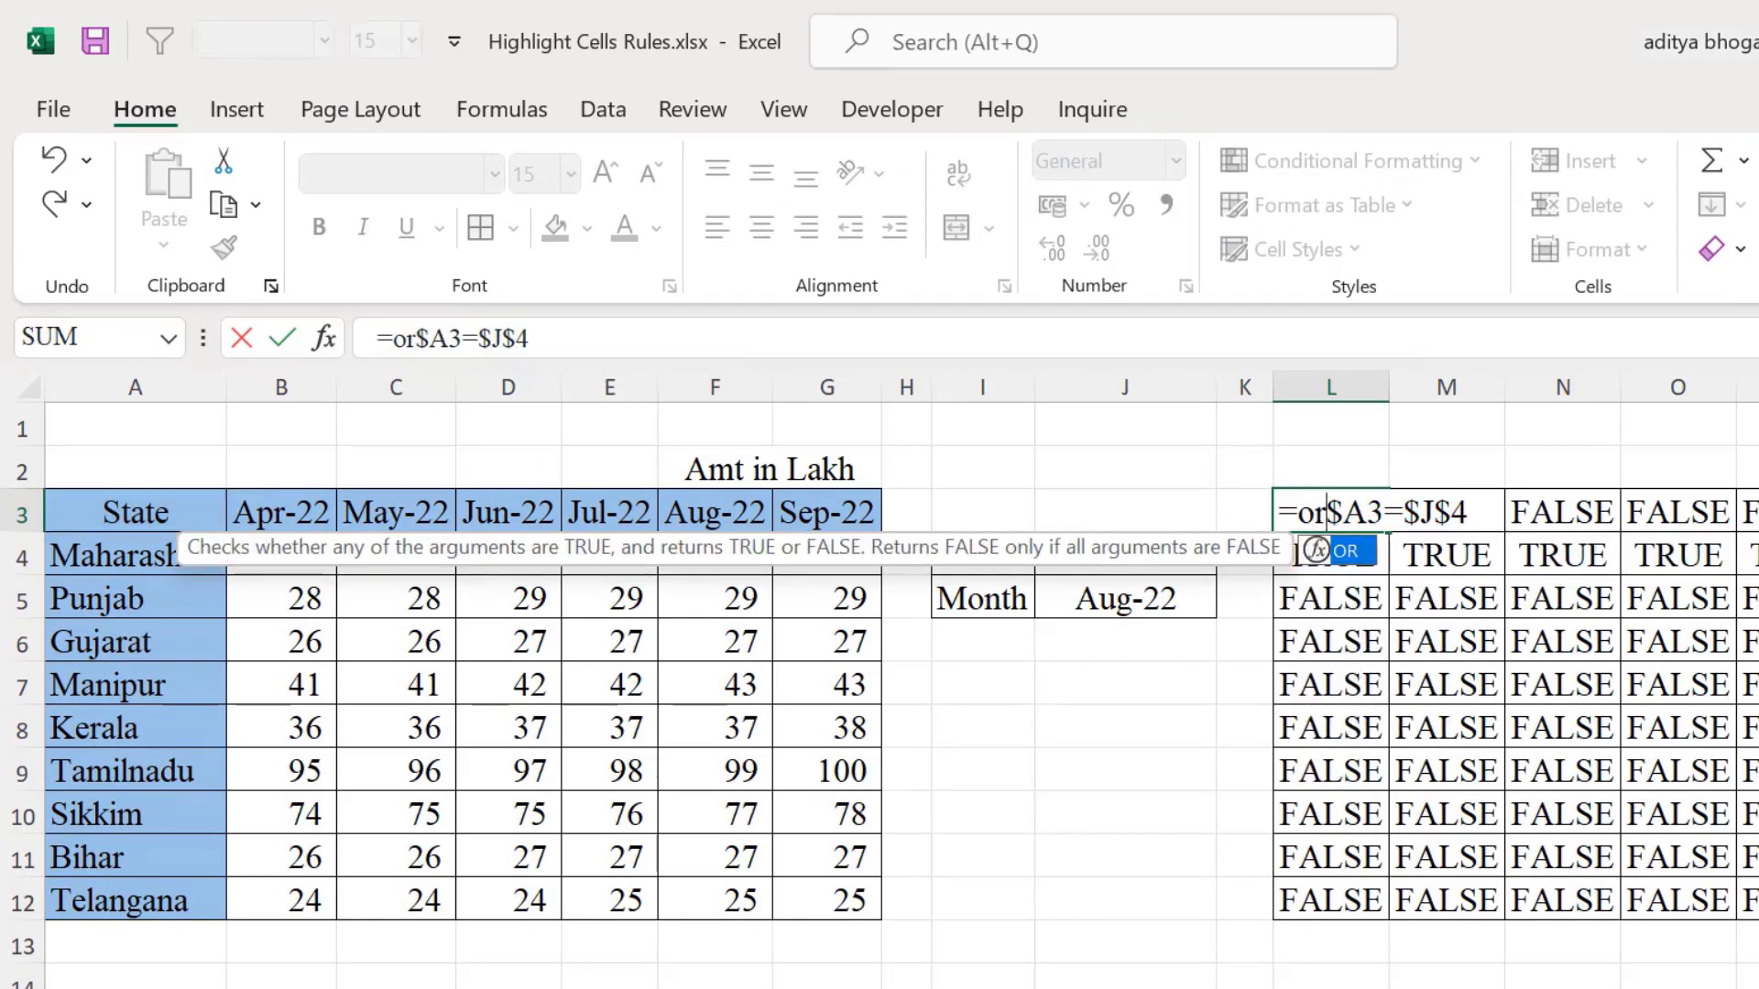
key(Tab)
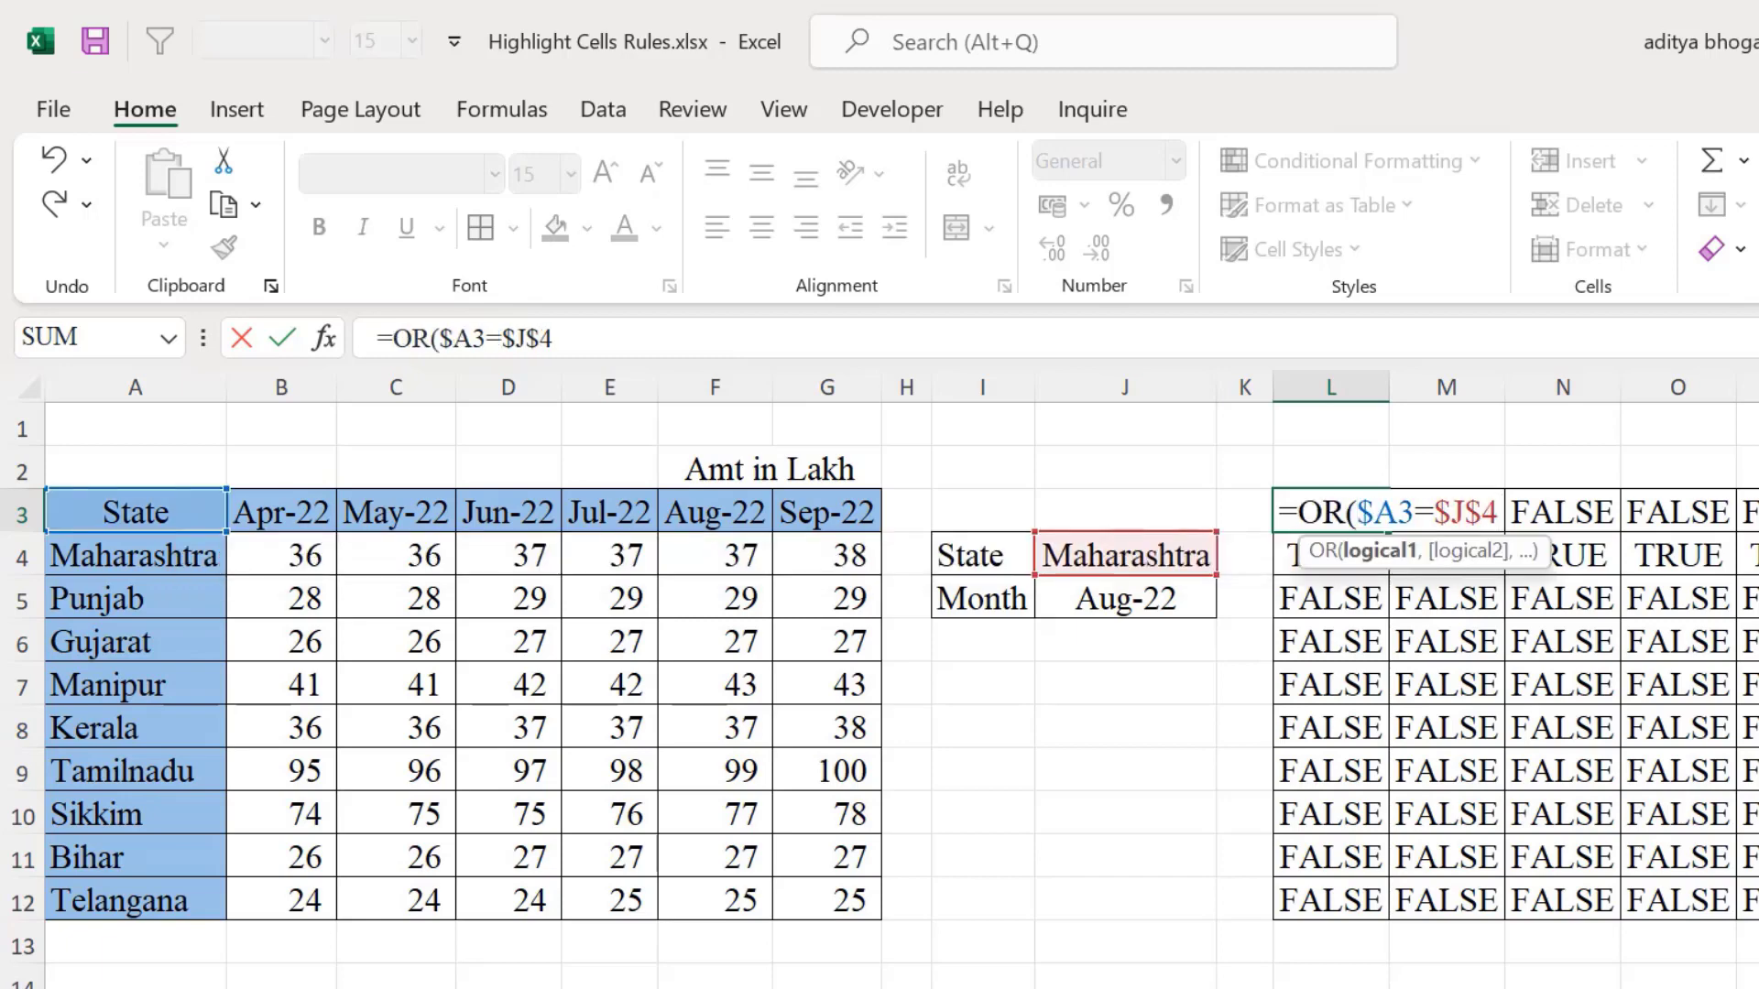
text(,)
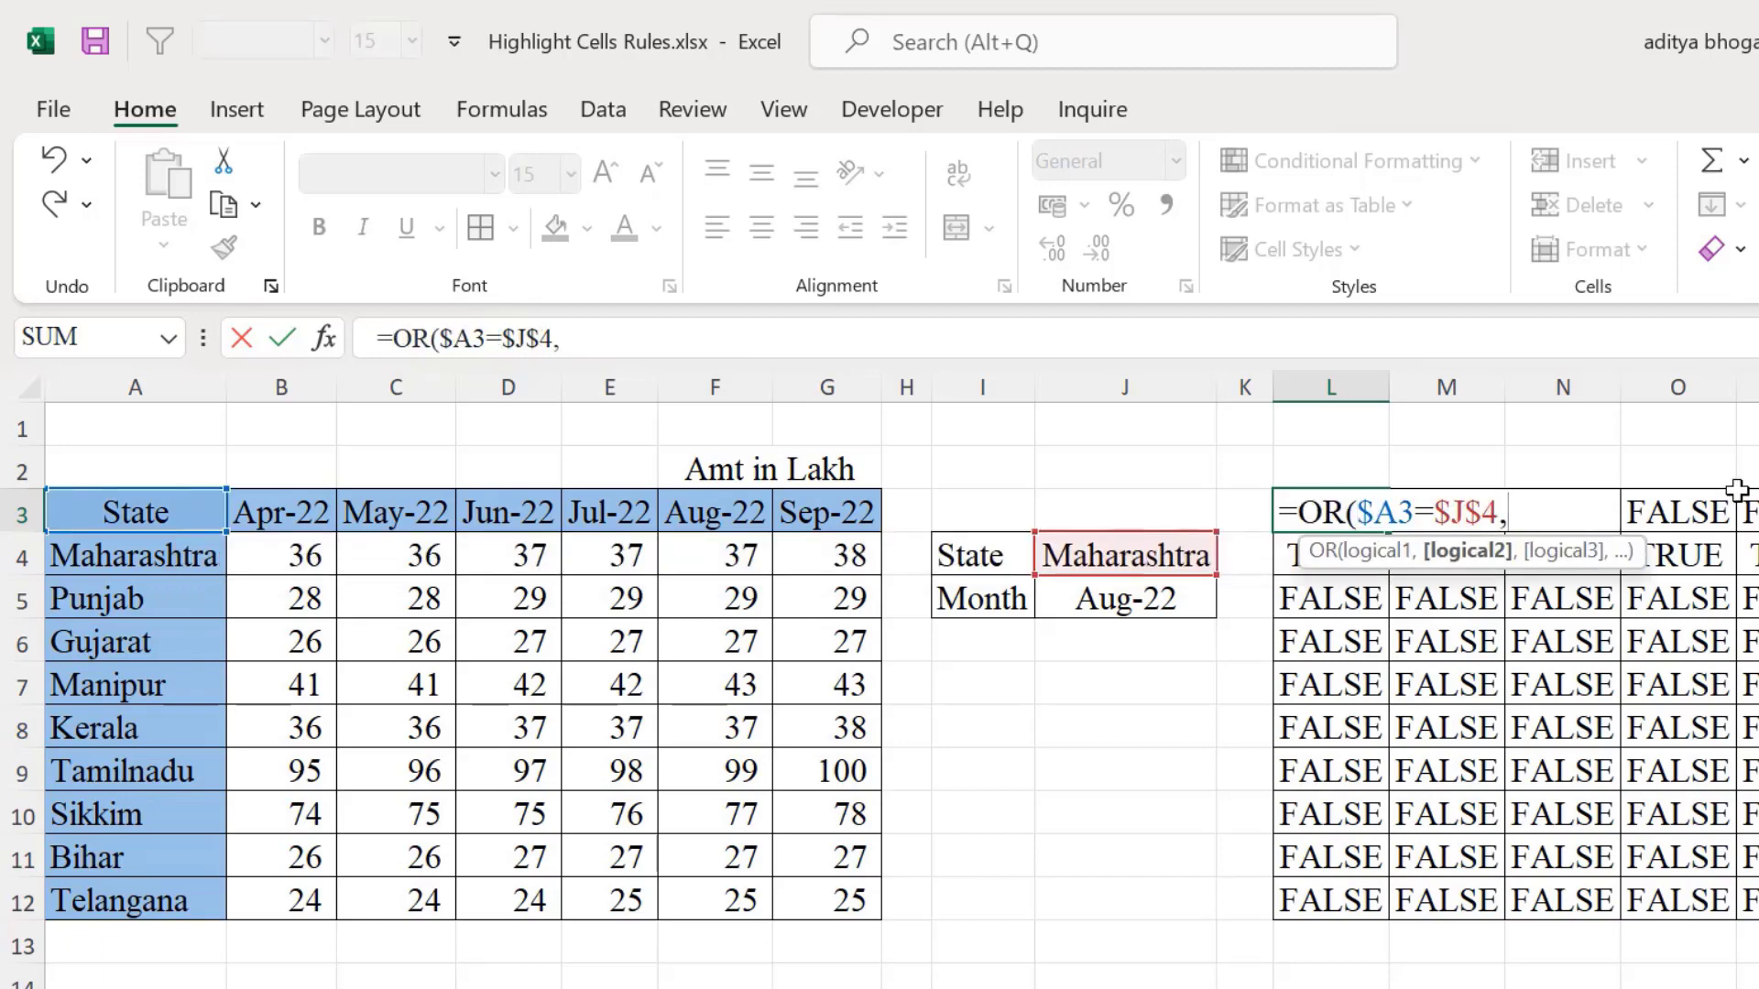
Add the month condition A$3=$J$5 and commit =OR($A3=$J$4,A$3=$J$5)
click(160, 515)
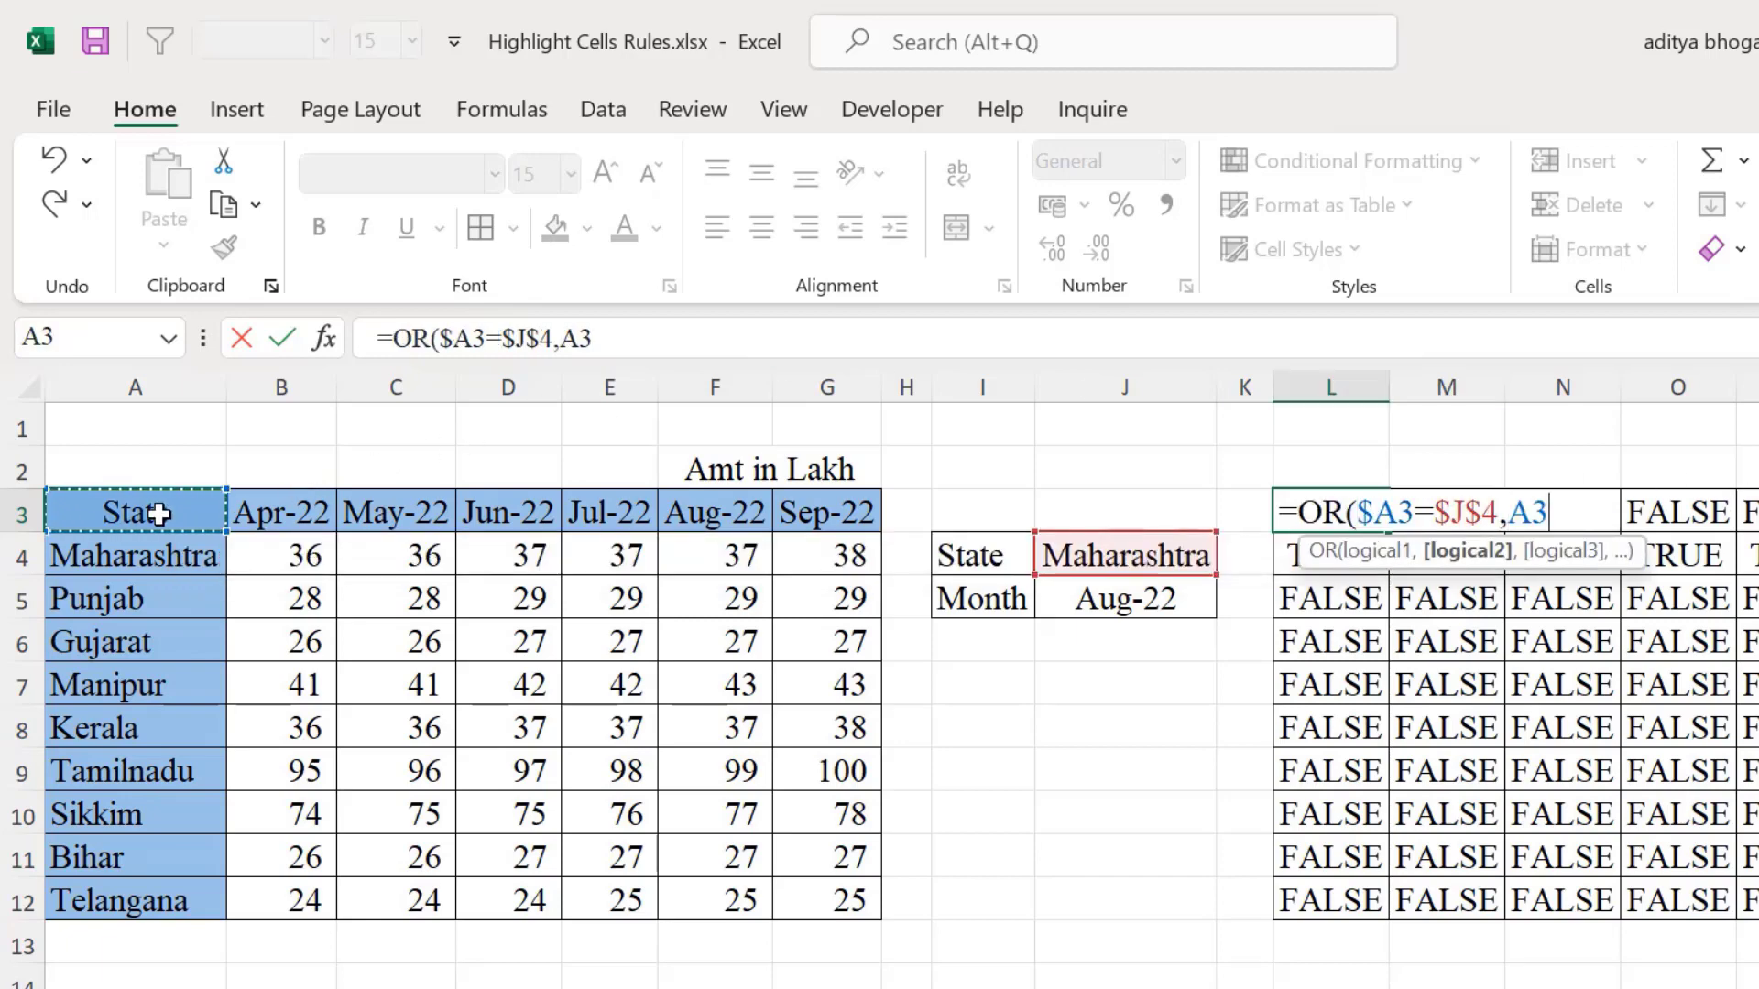
text(=)
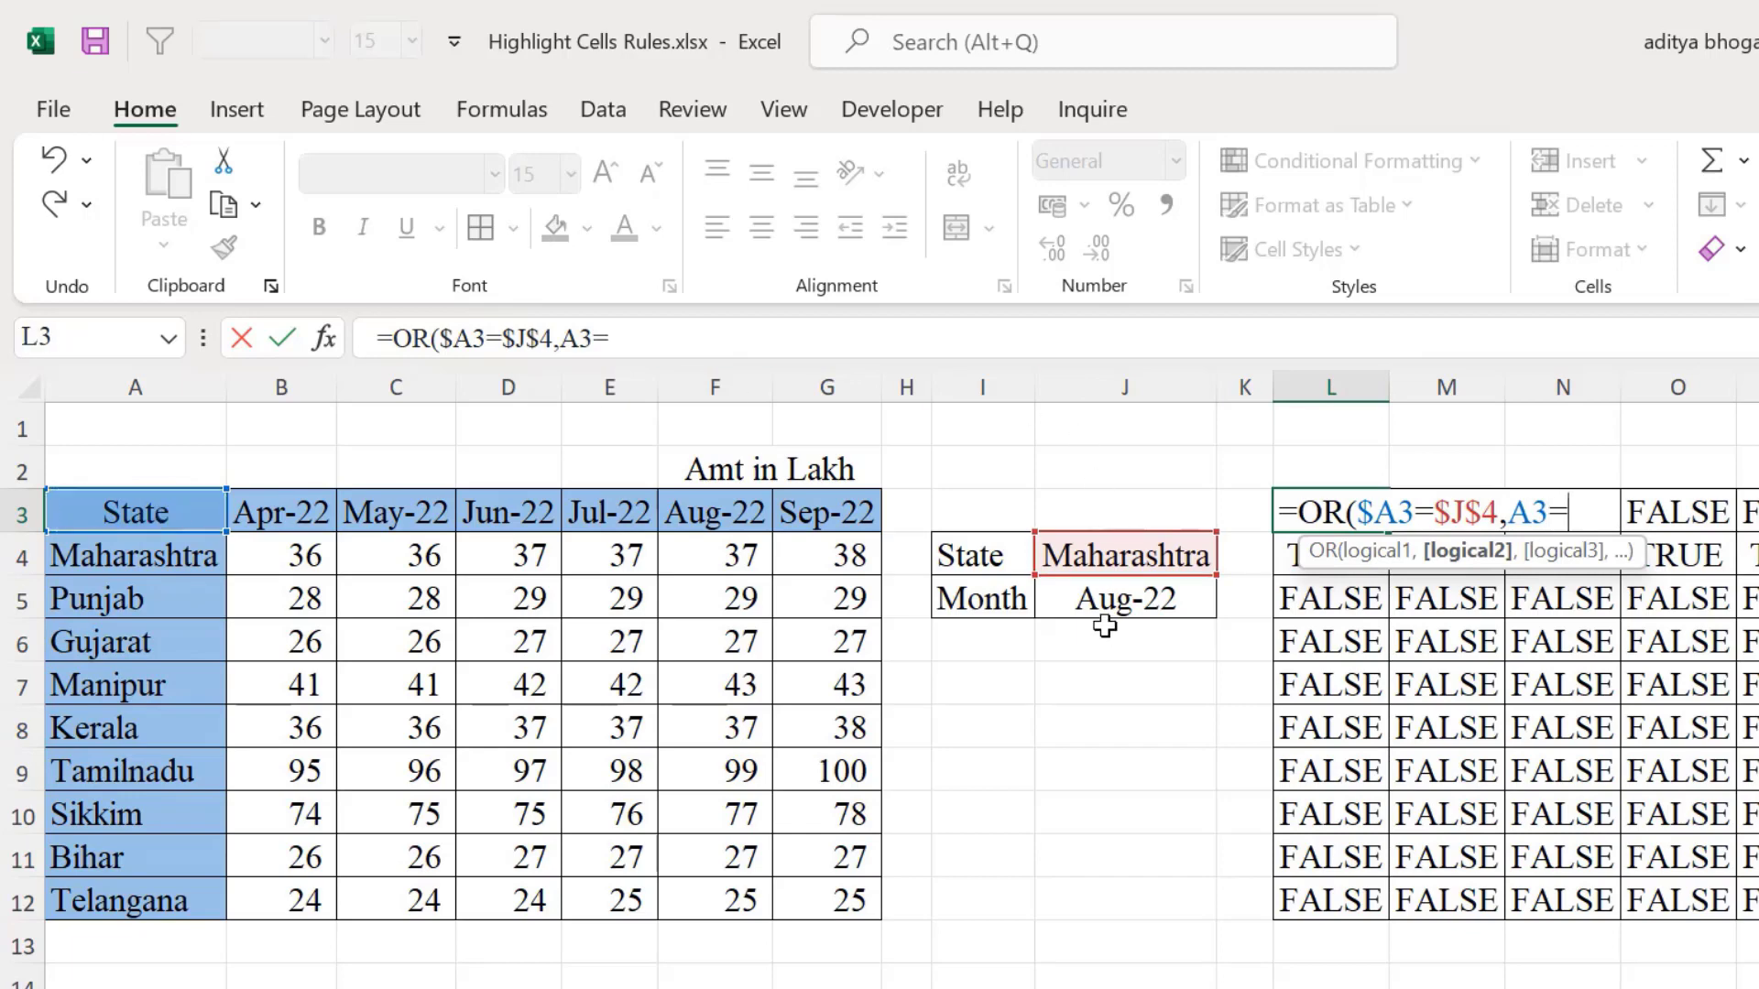
click(1106, 604)
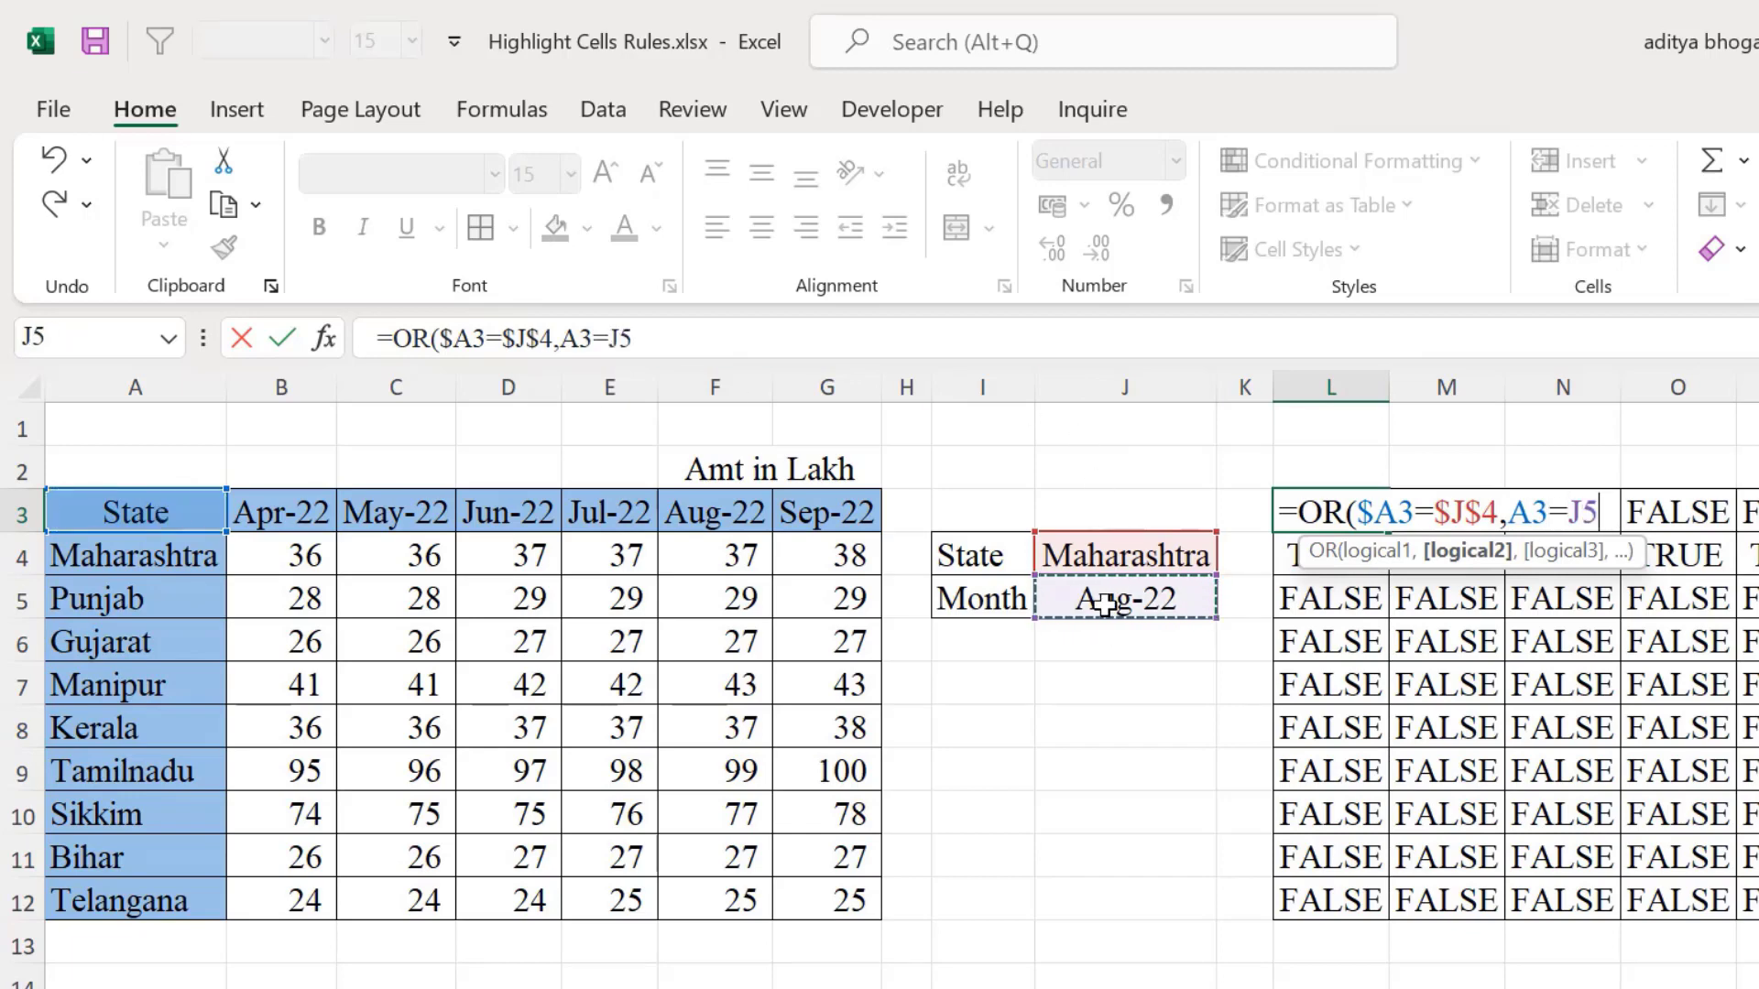
key(F4)
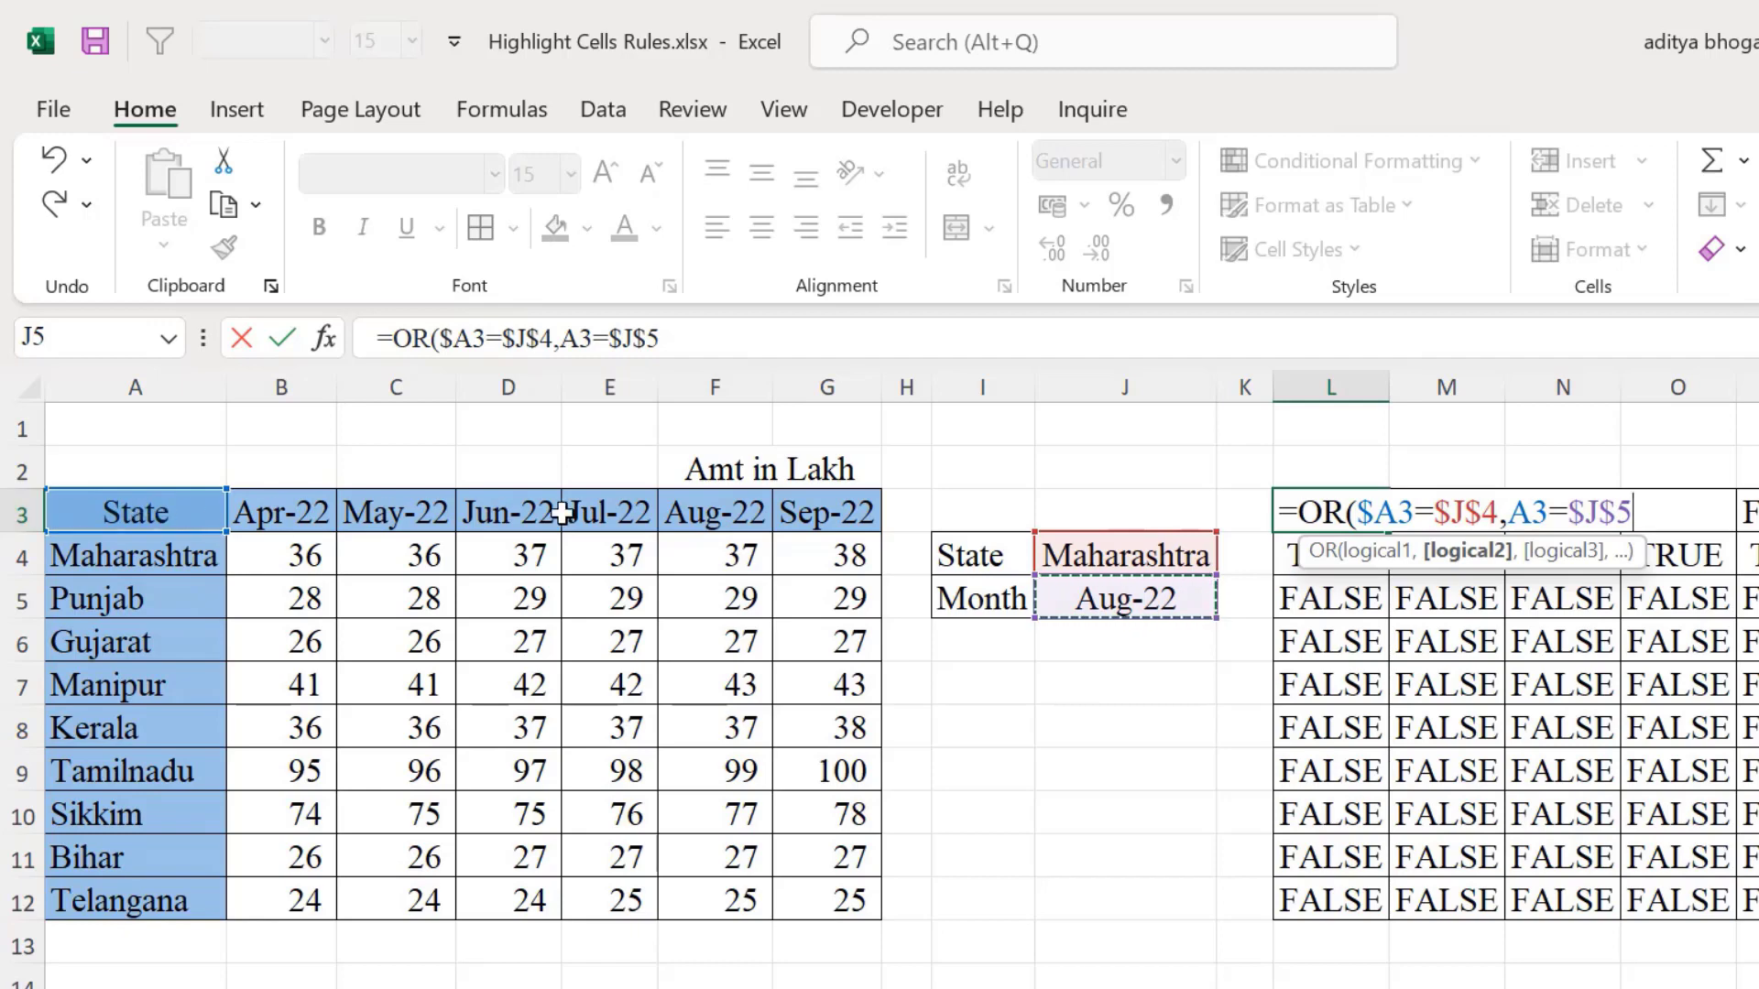
click(1537, 505)
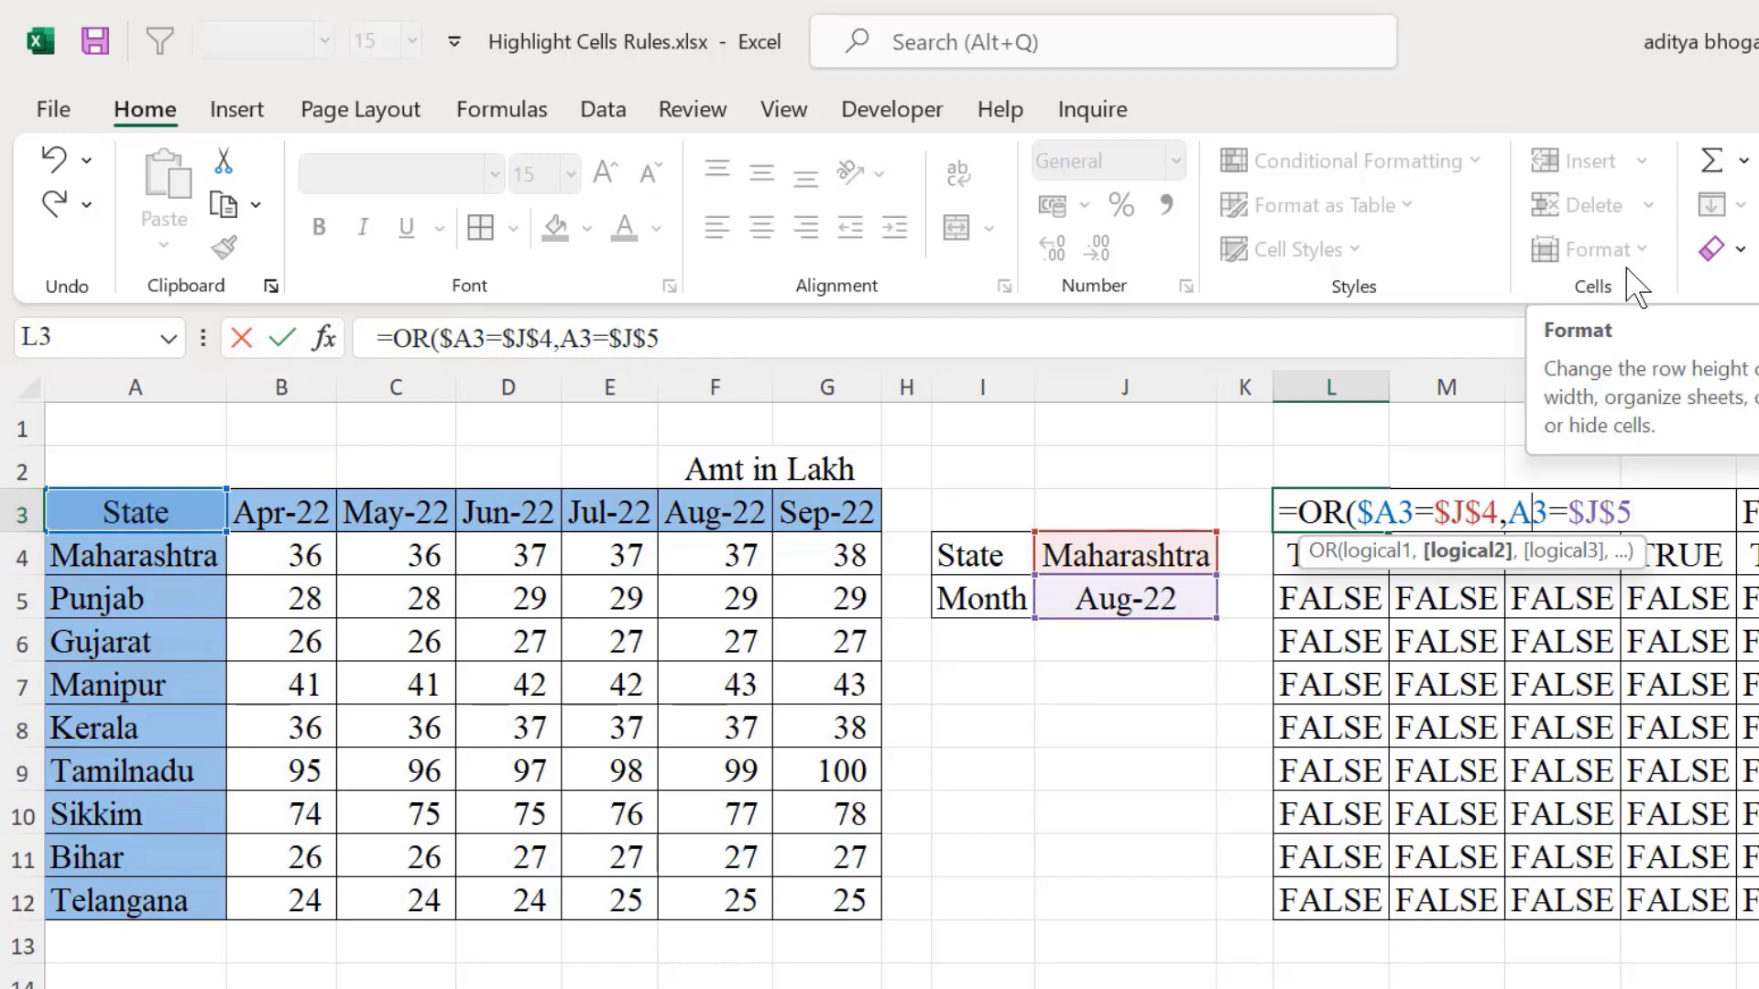
text($)
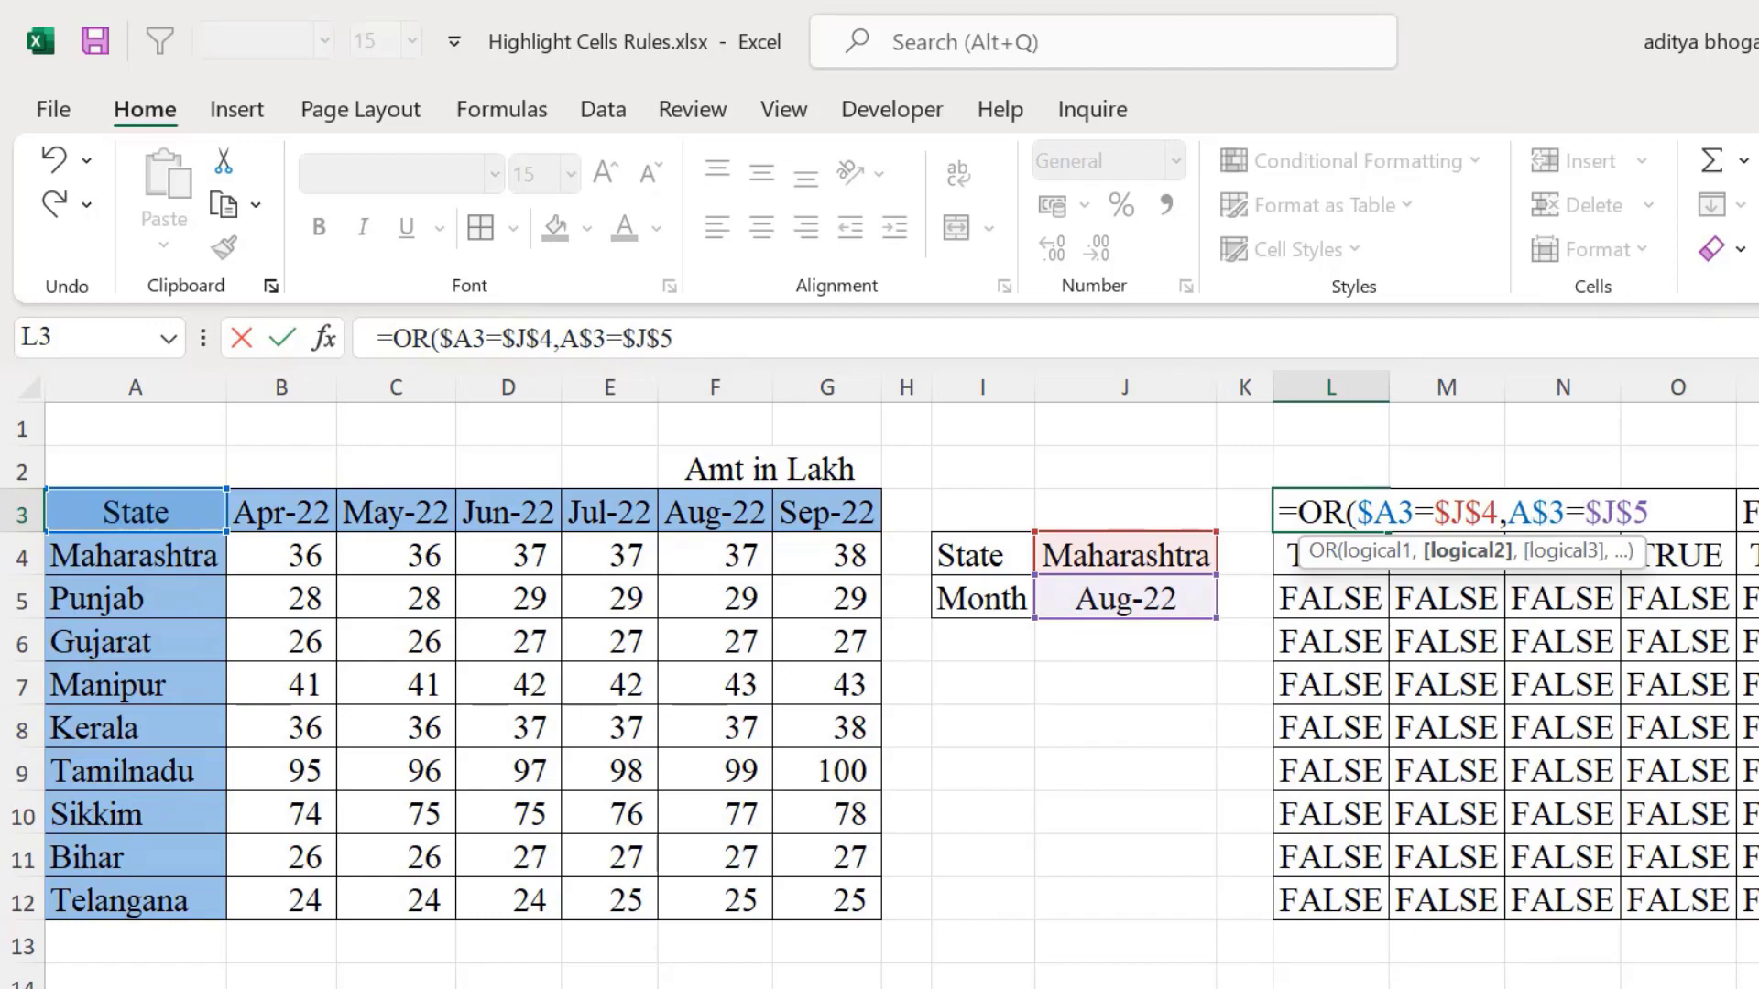
key(End)
key(Return)
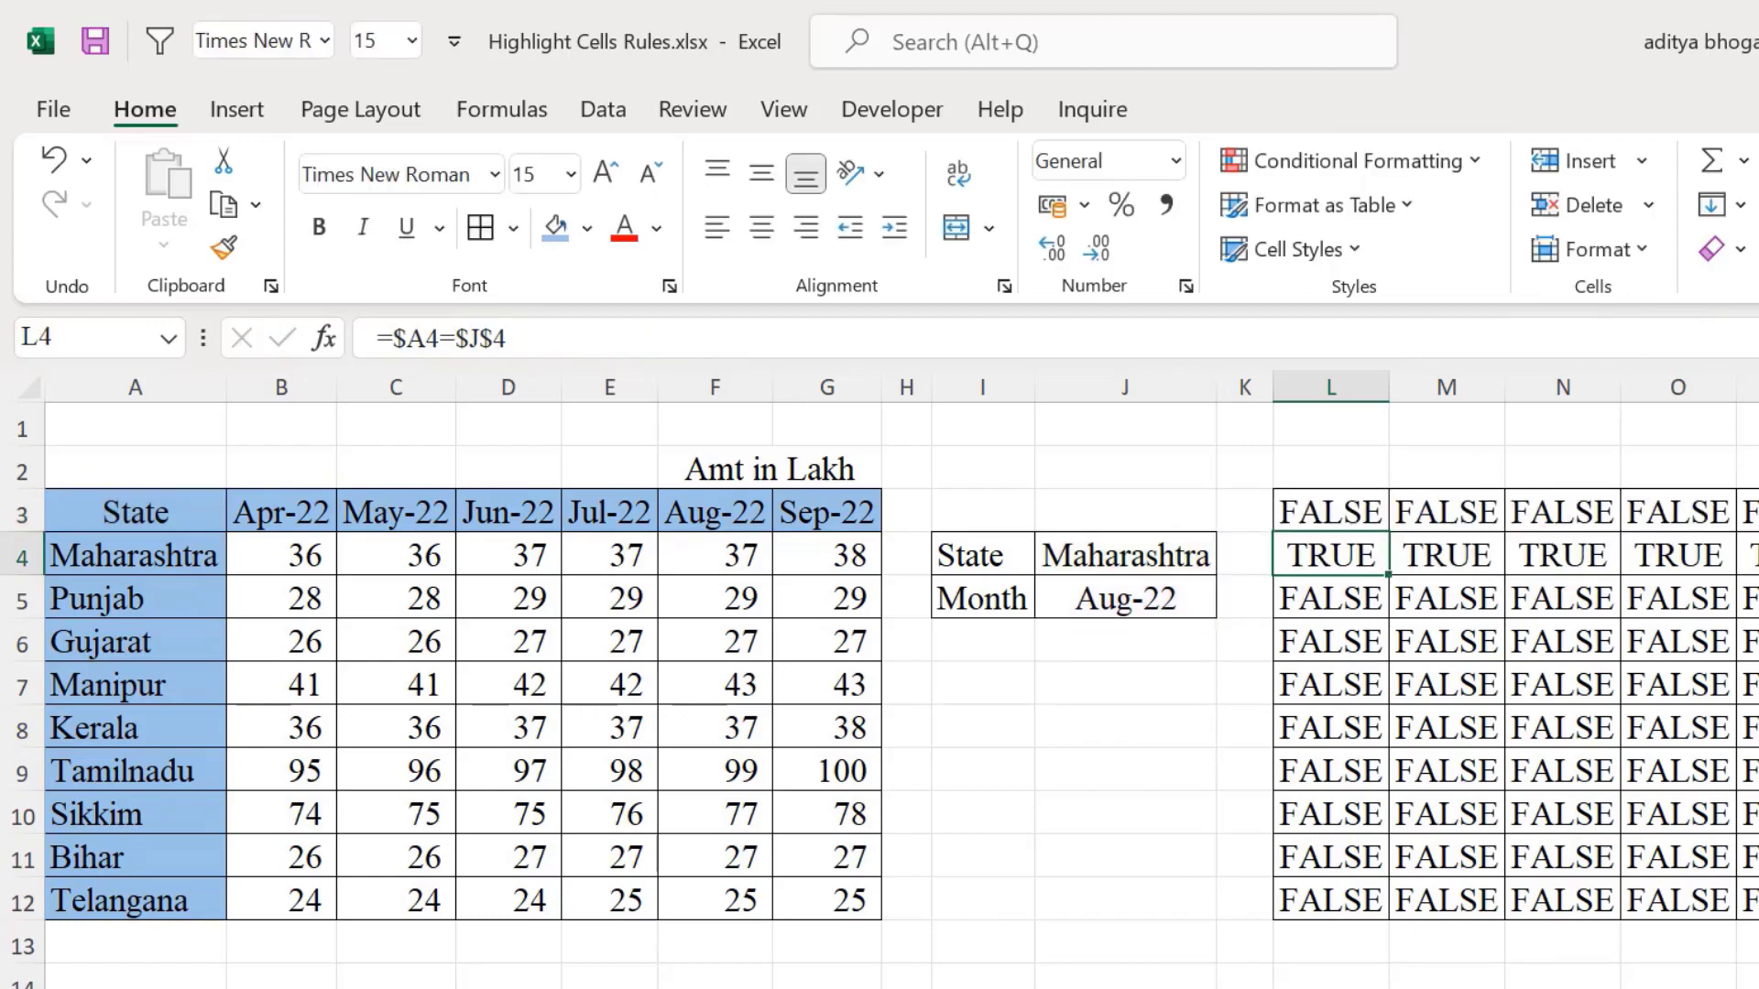
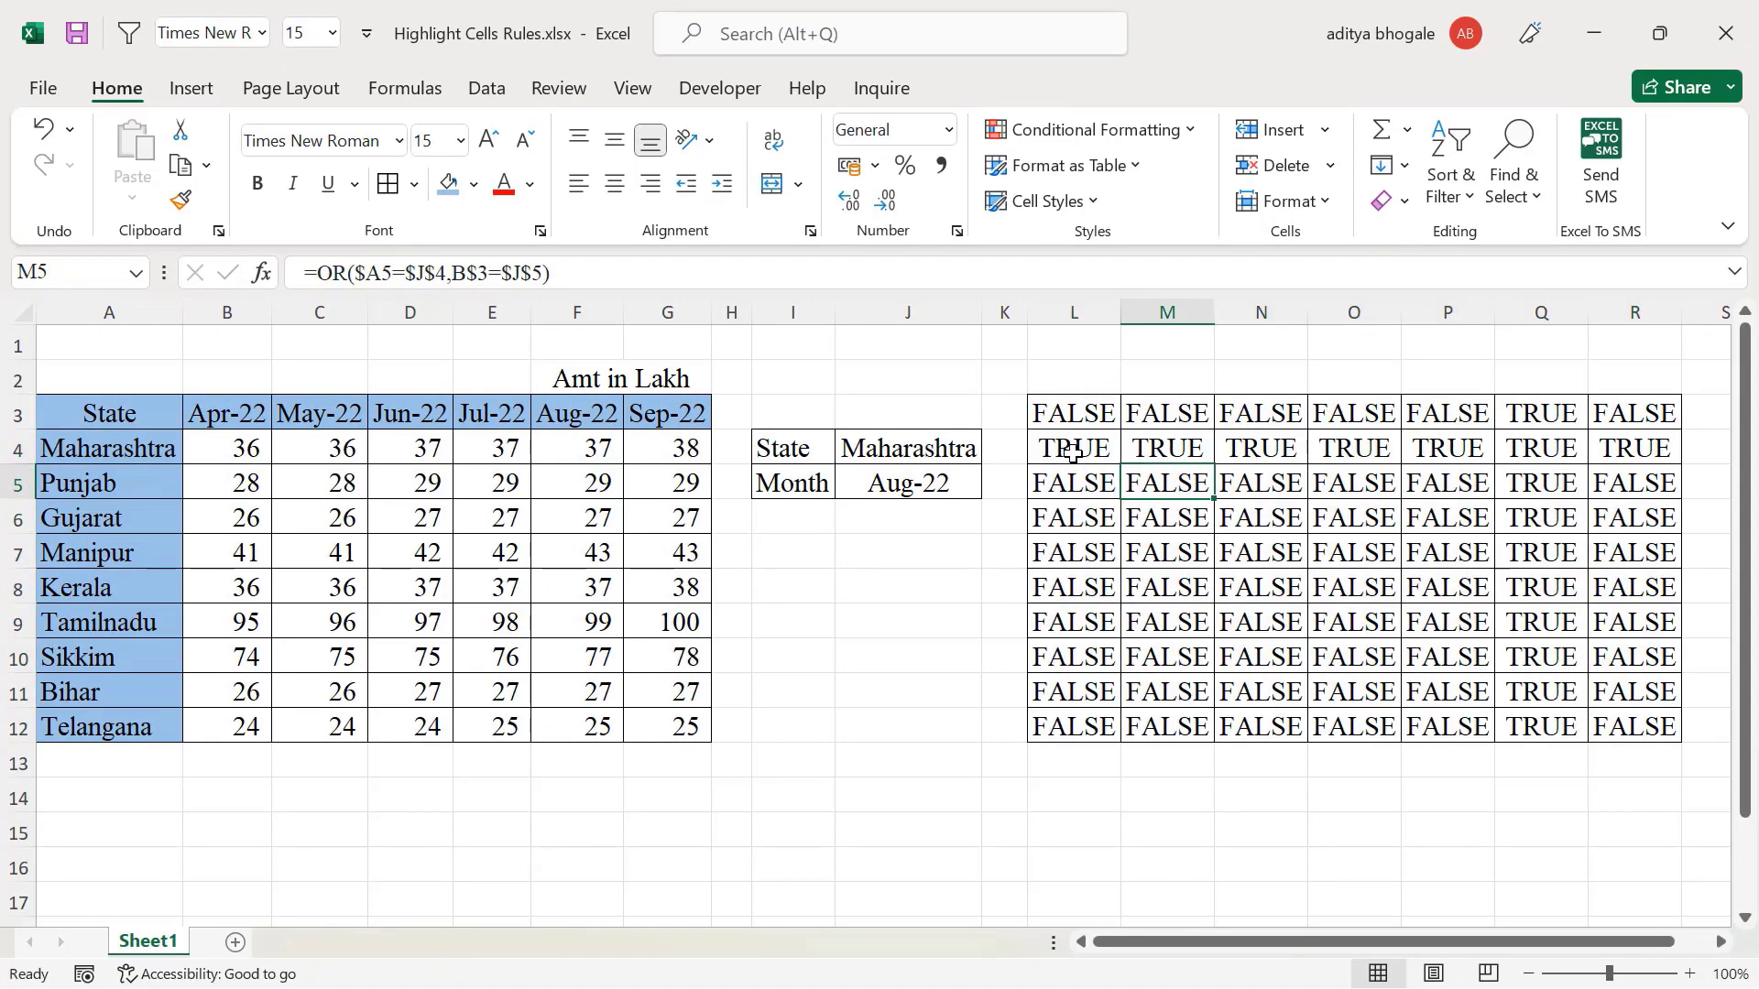
Select the Maharashtra row and Aug-22 column of TRUEs, then switch the J5 month to May-22
drag(1072, 451, 1635, 448)
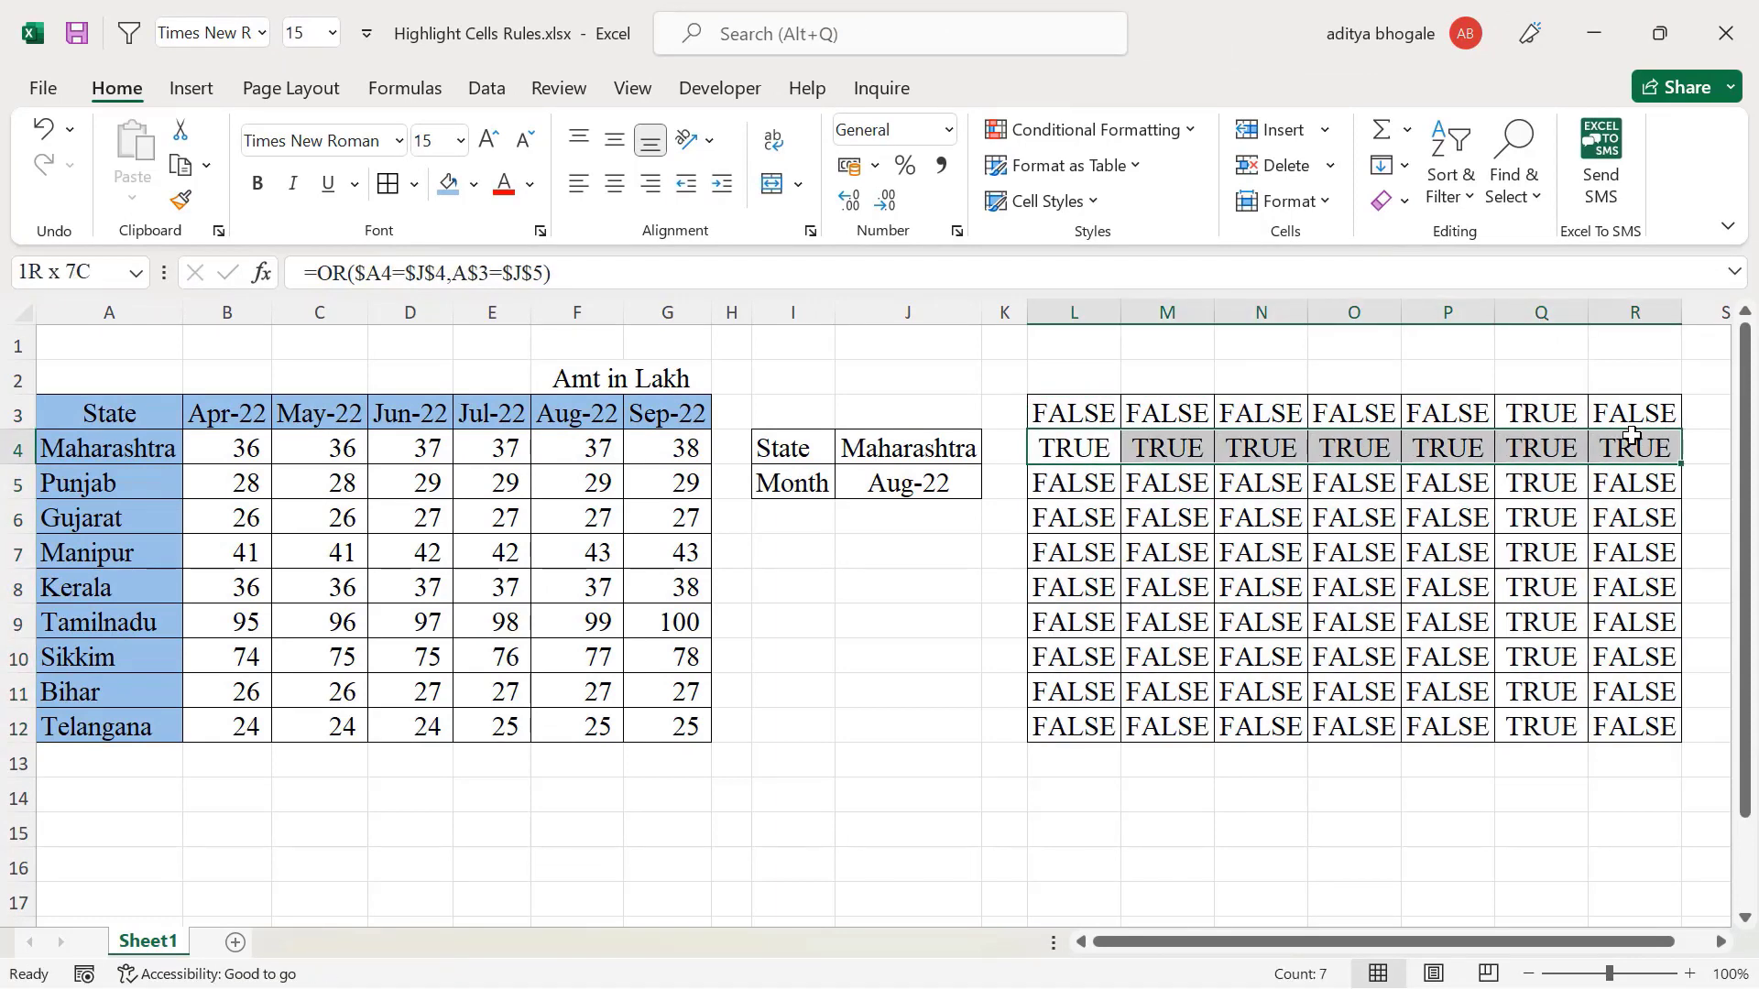
drag(1523, 411, 1542, 726)
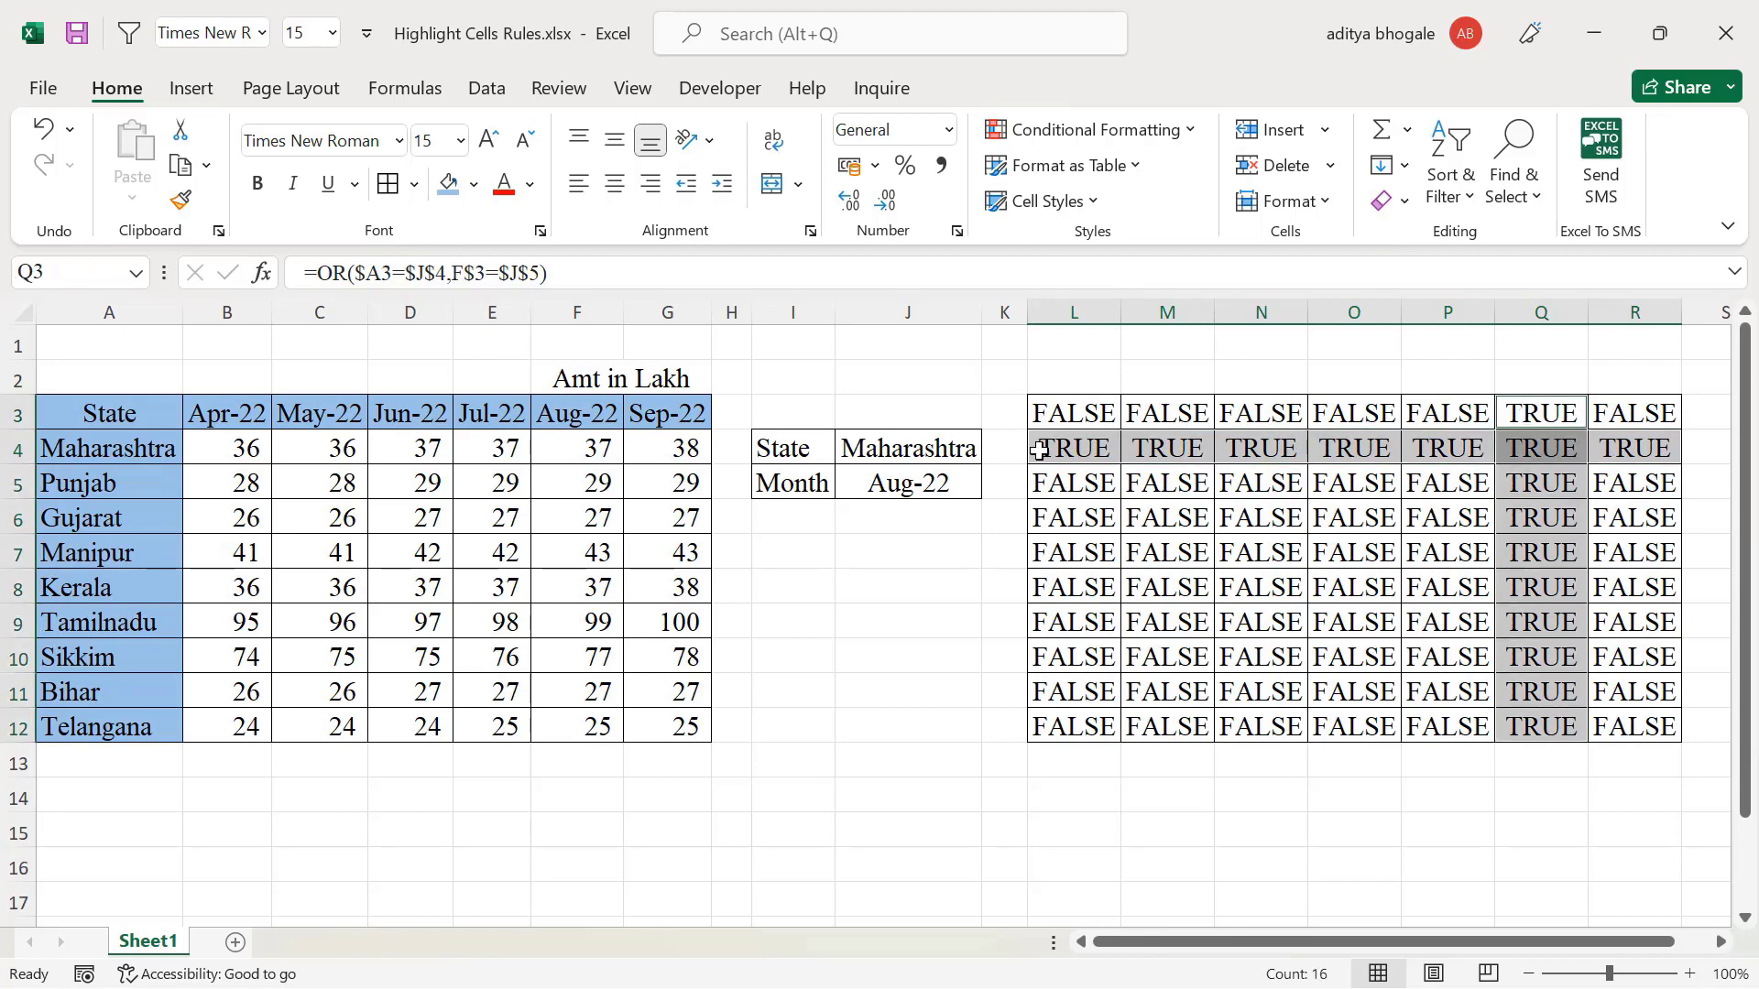
click(930, 485)
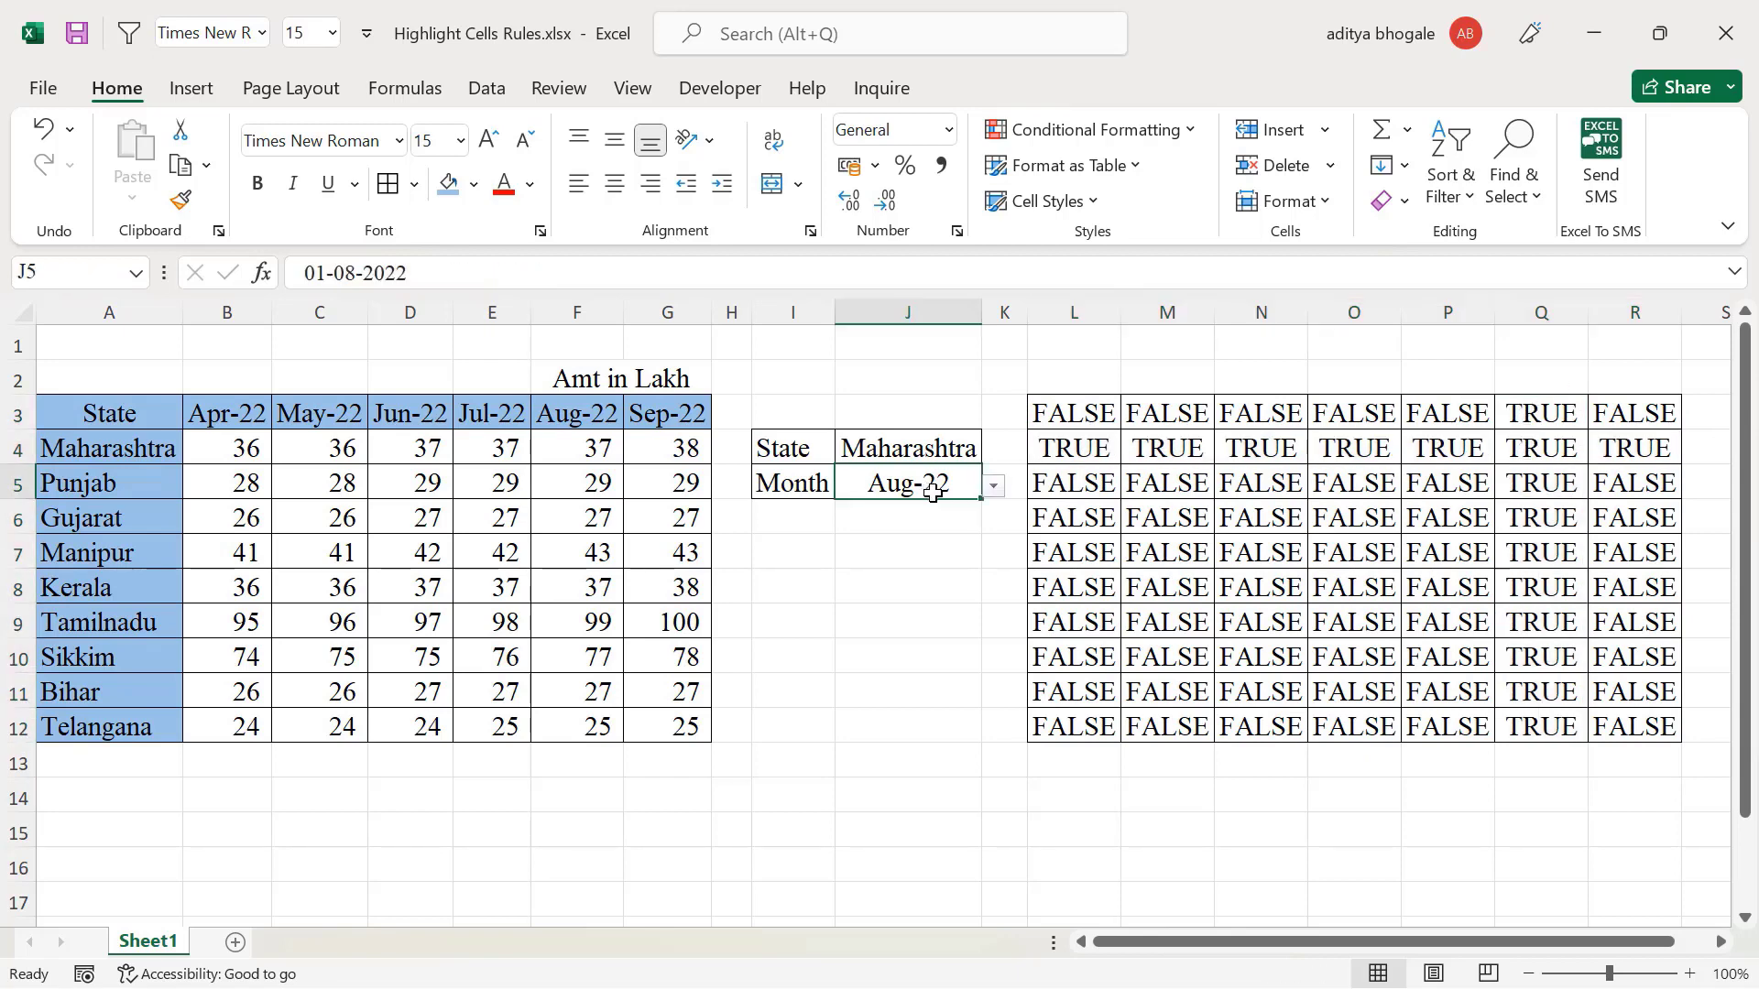
click(993, 485)
click(865, 530)
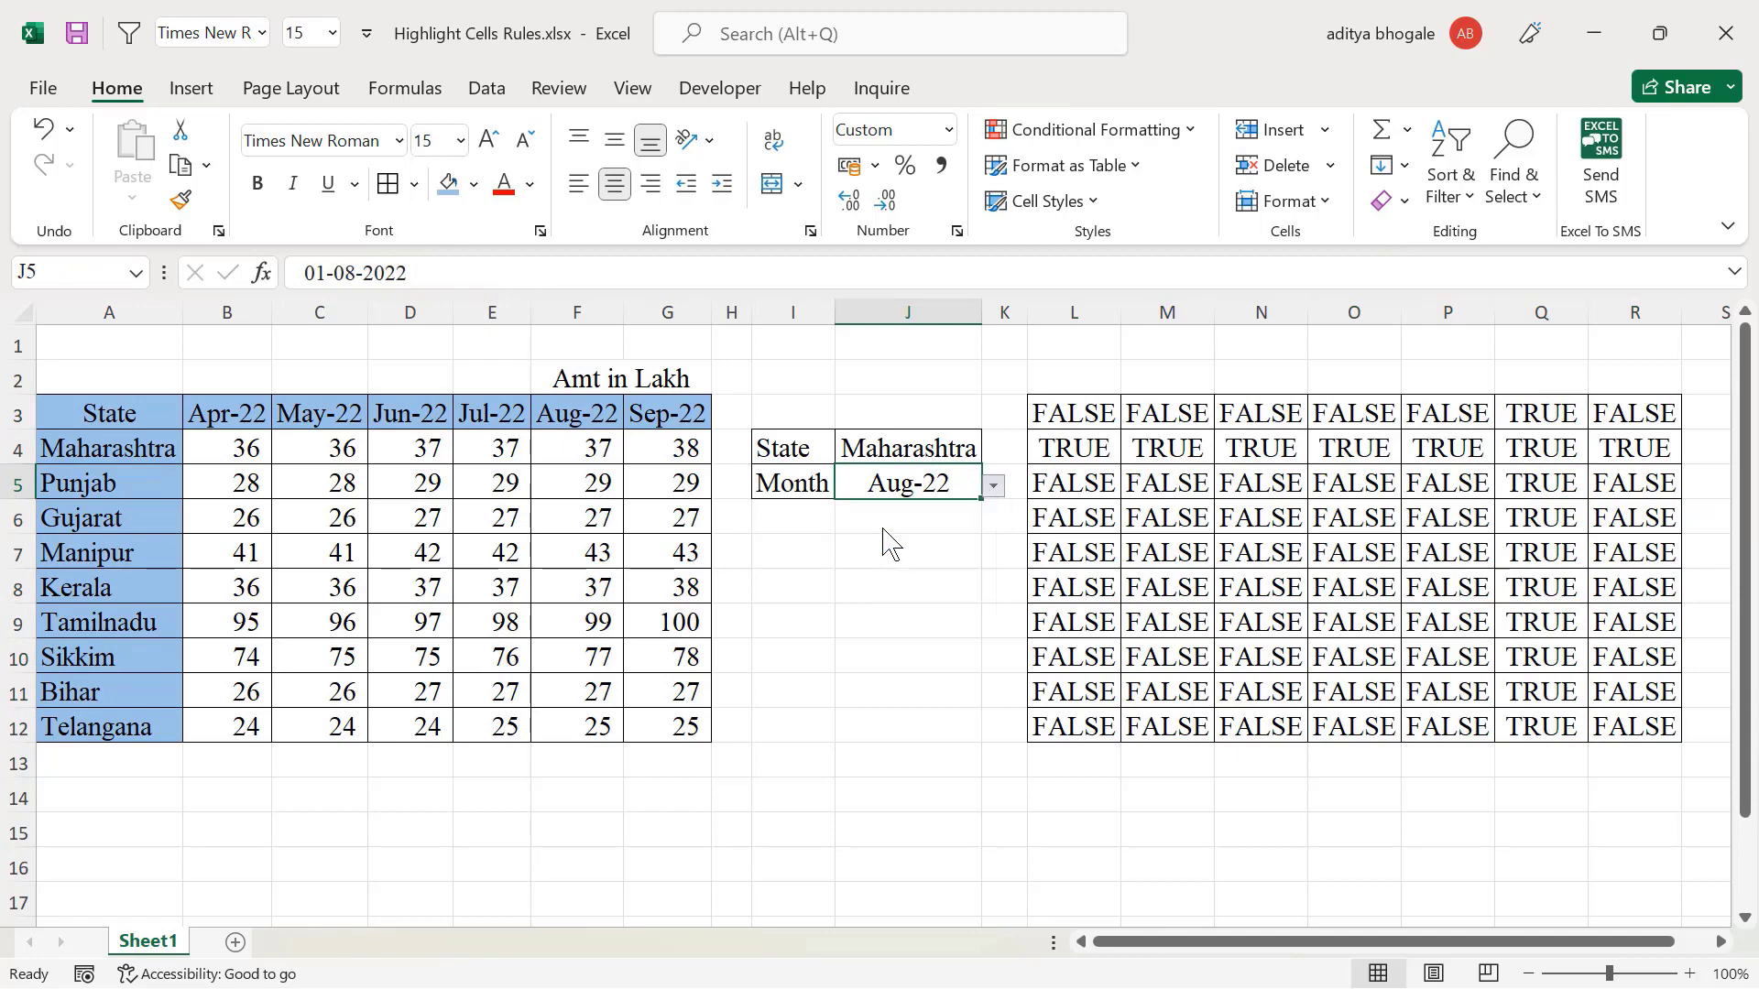
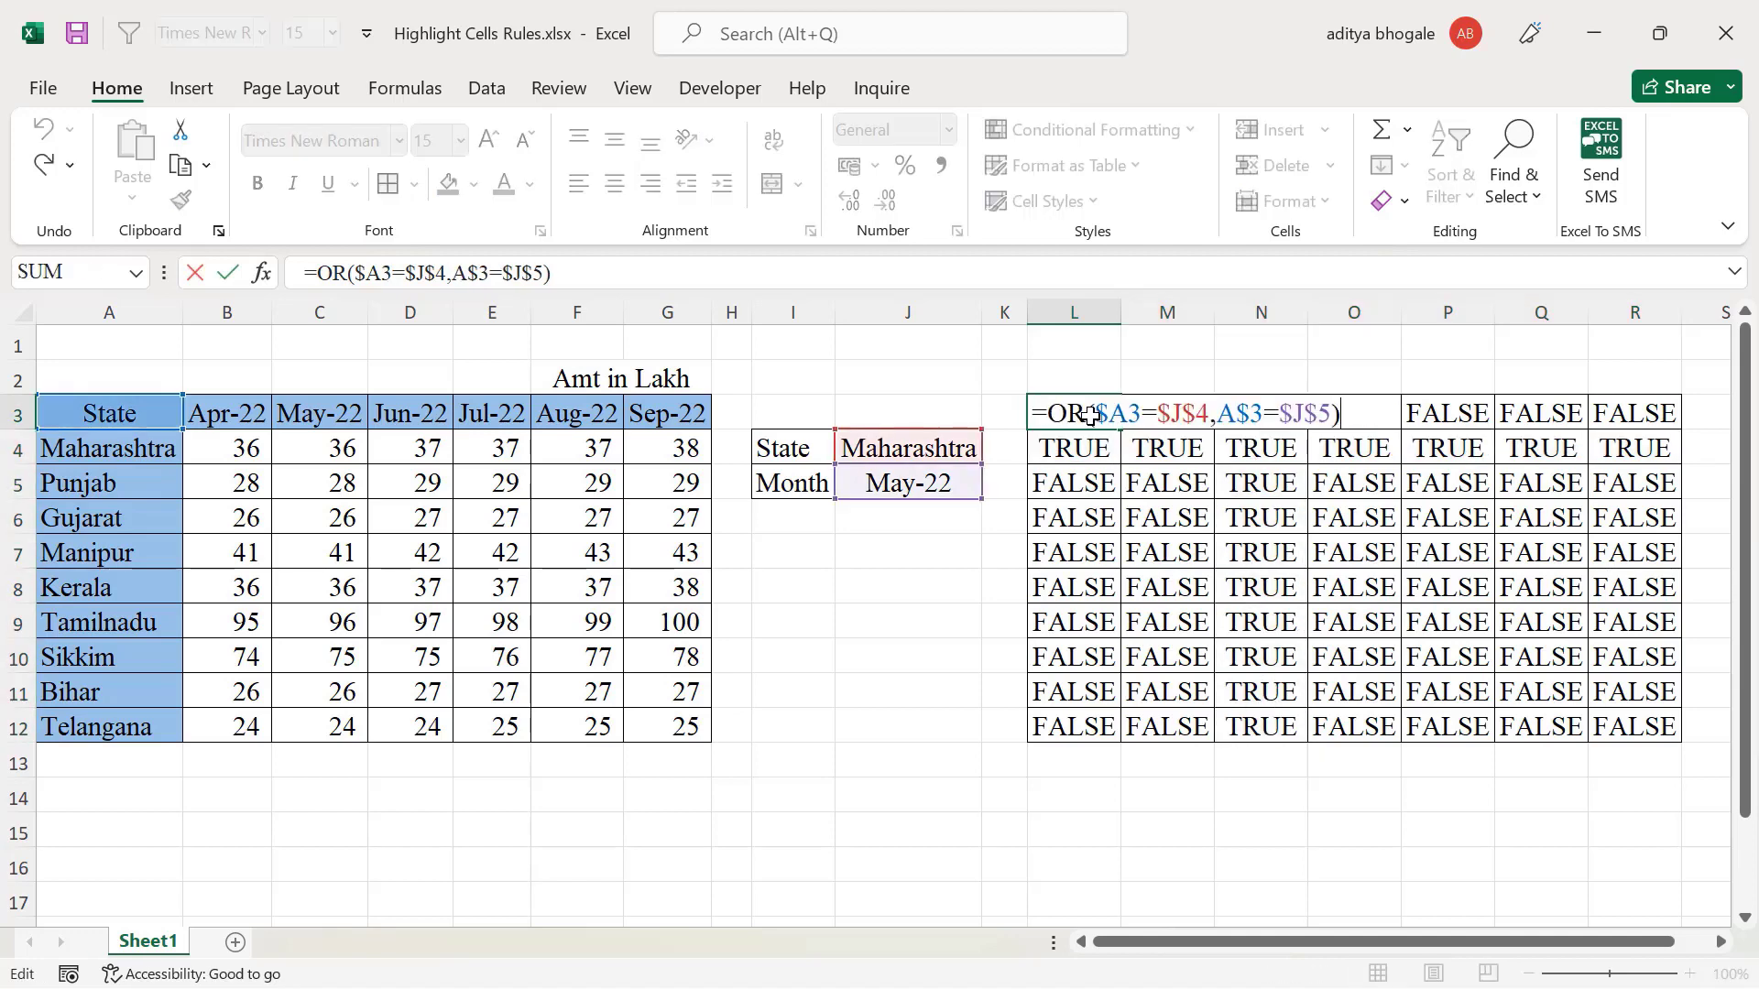
Copy the =OR test formula from L3, leave L3 unchanged, and select the sales table A3:G12
drag(1350, 415, 1018, 424)
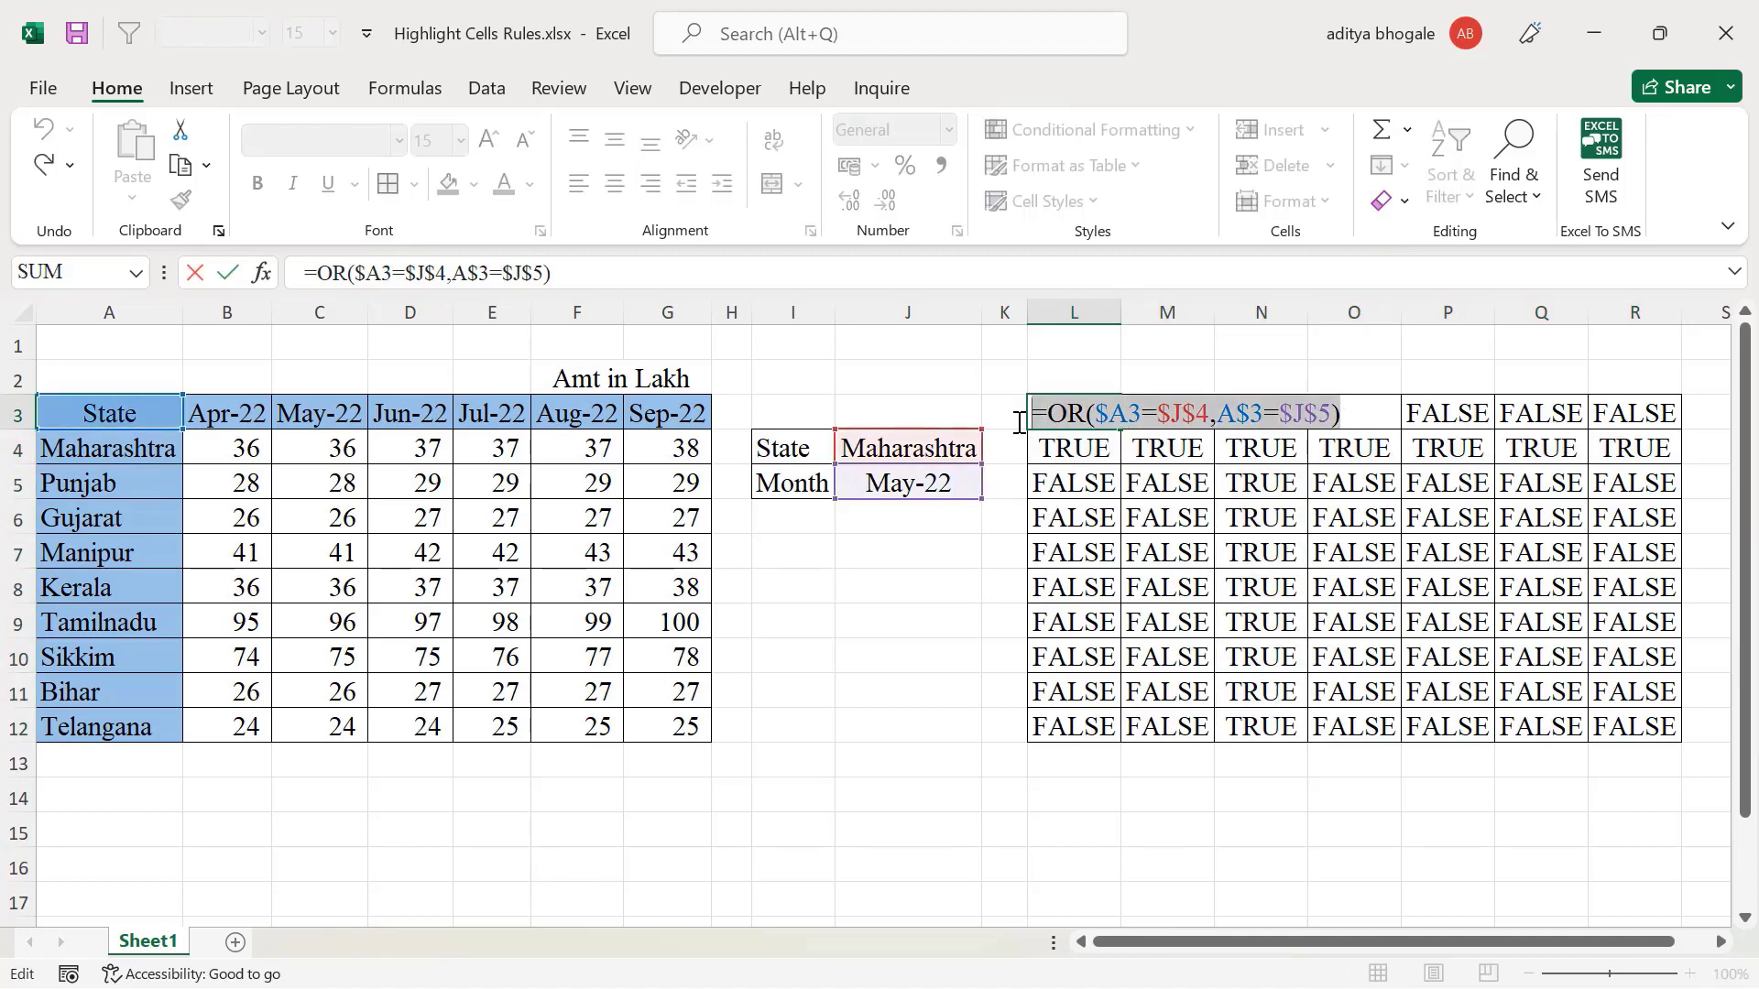
key(ctrl+c)
key(Escape)
mouse_move(86, 412)
mouse_down()
mouse_move(608, 518)
mouse_move(652, 723)
mouse_up()
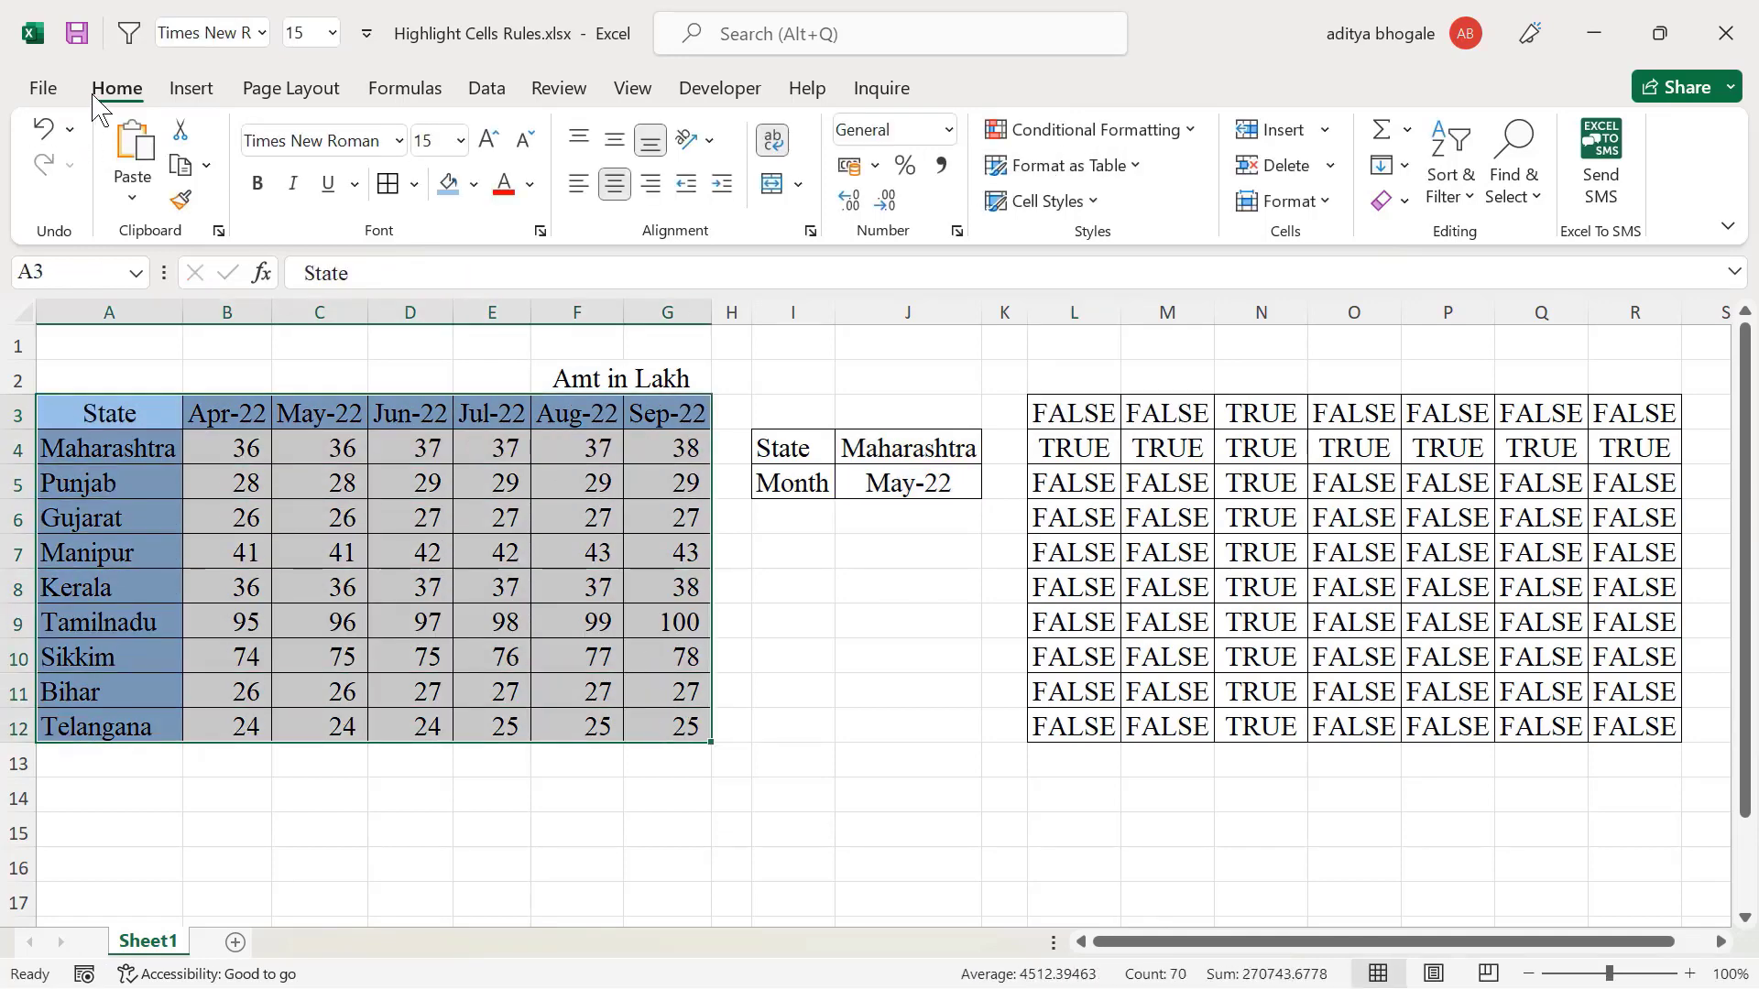
Add a formula rule =OR($A3=$J$4,A$3=$J$5) with a light green fill to the table
click(1072, 131)
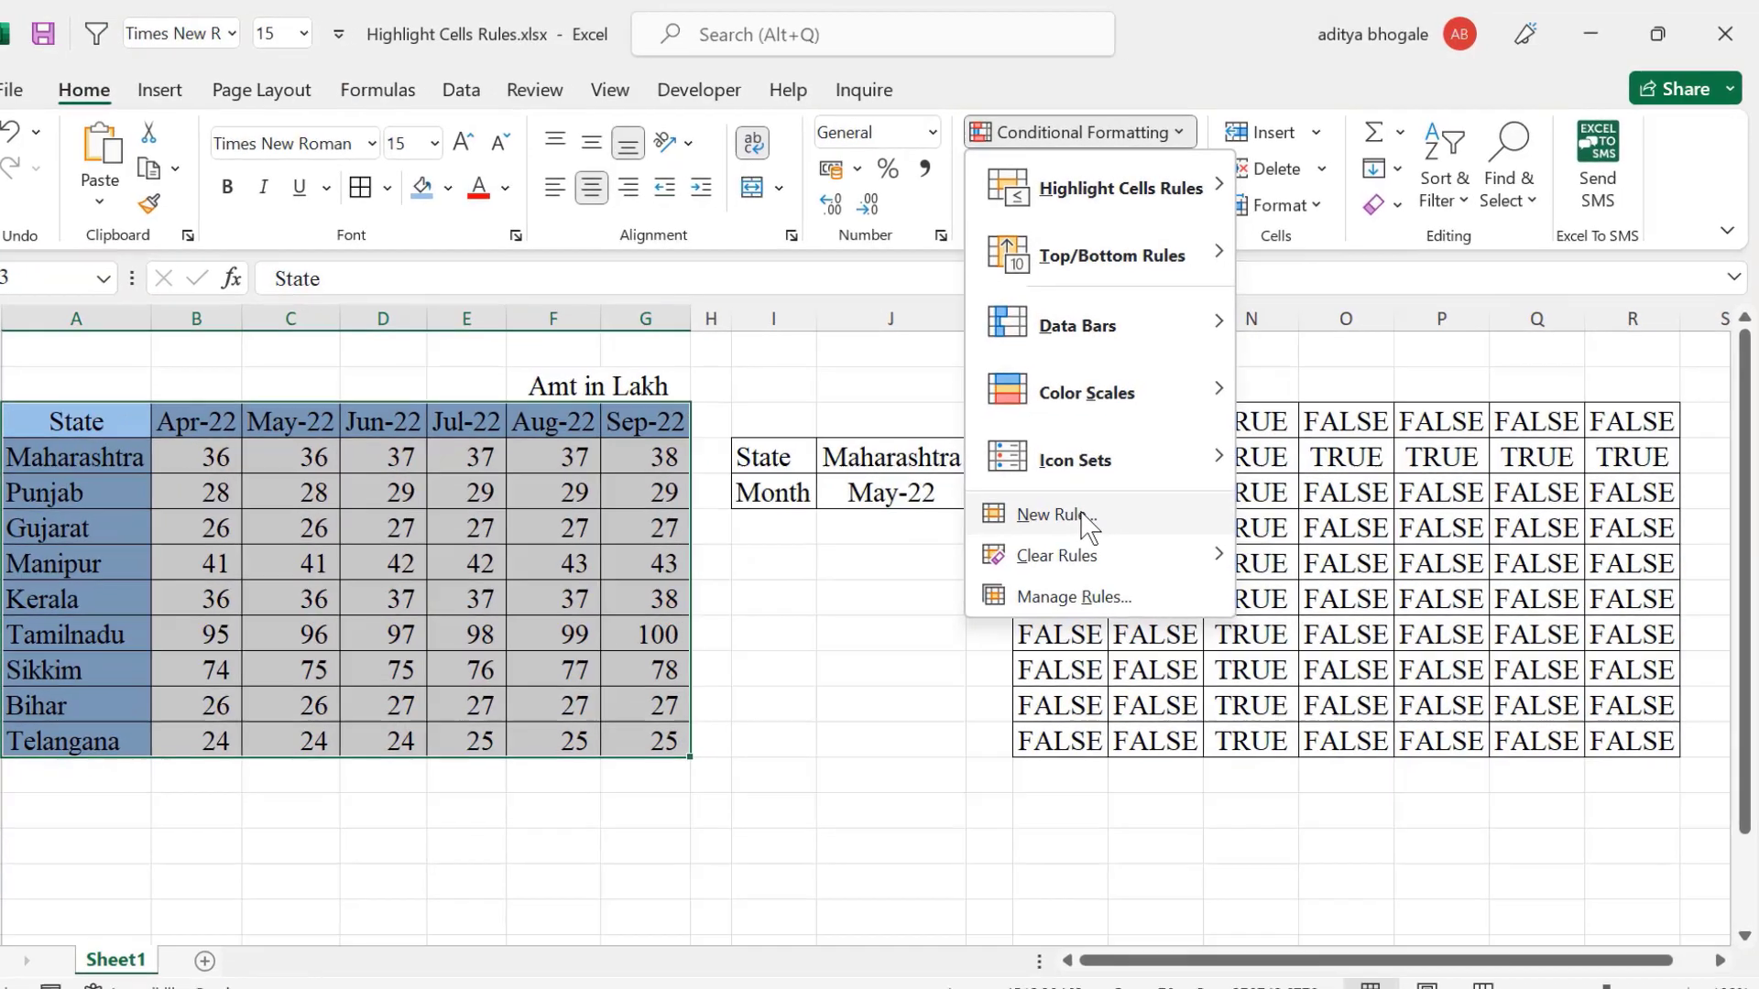
click(1090, 505)
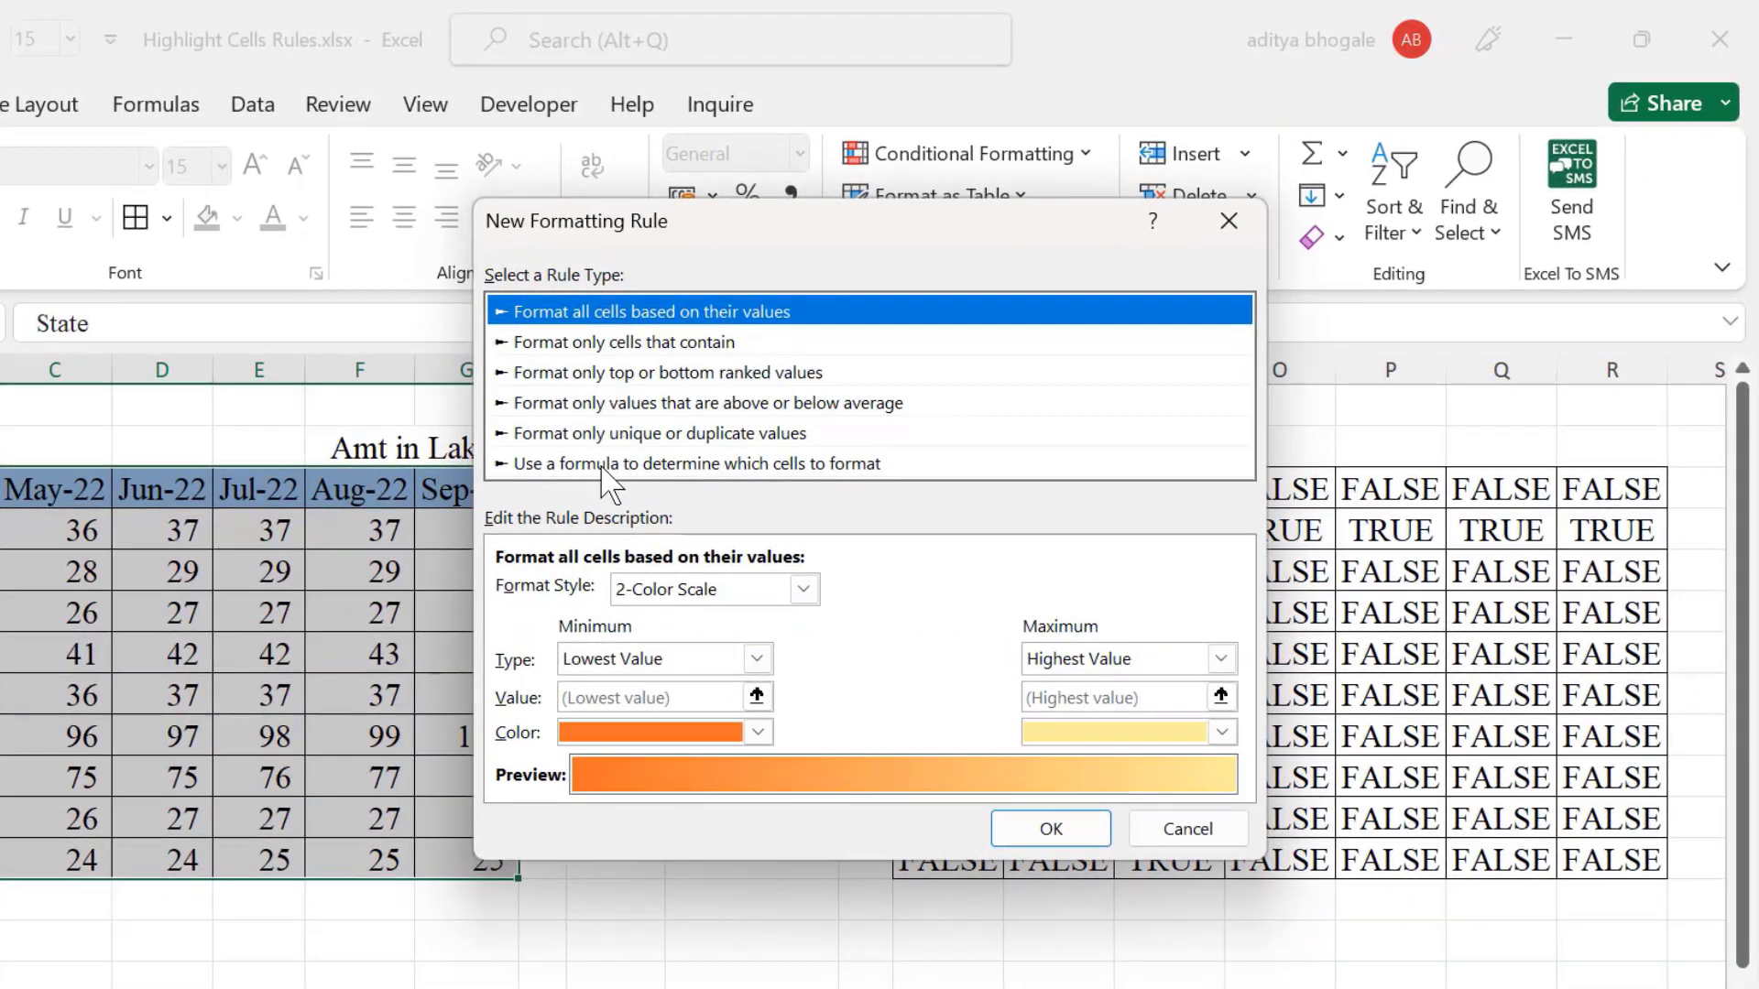
click(605, 466)
click(554, 588)
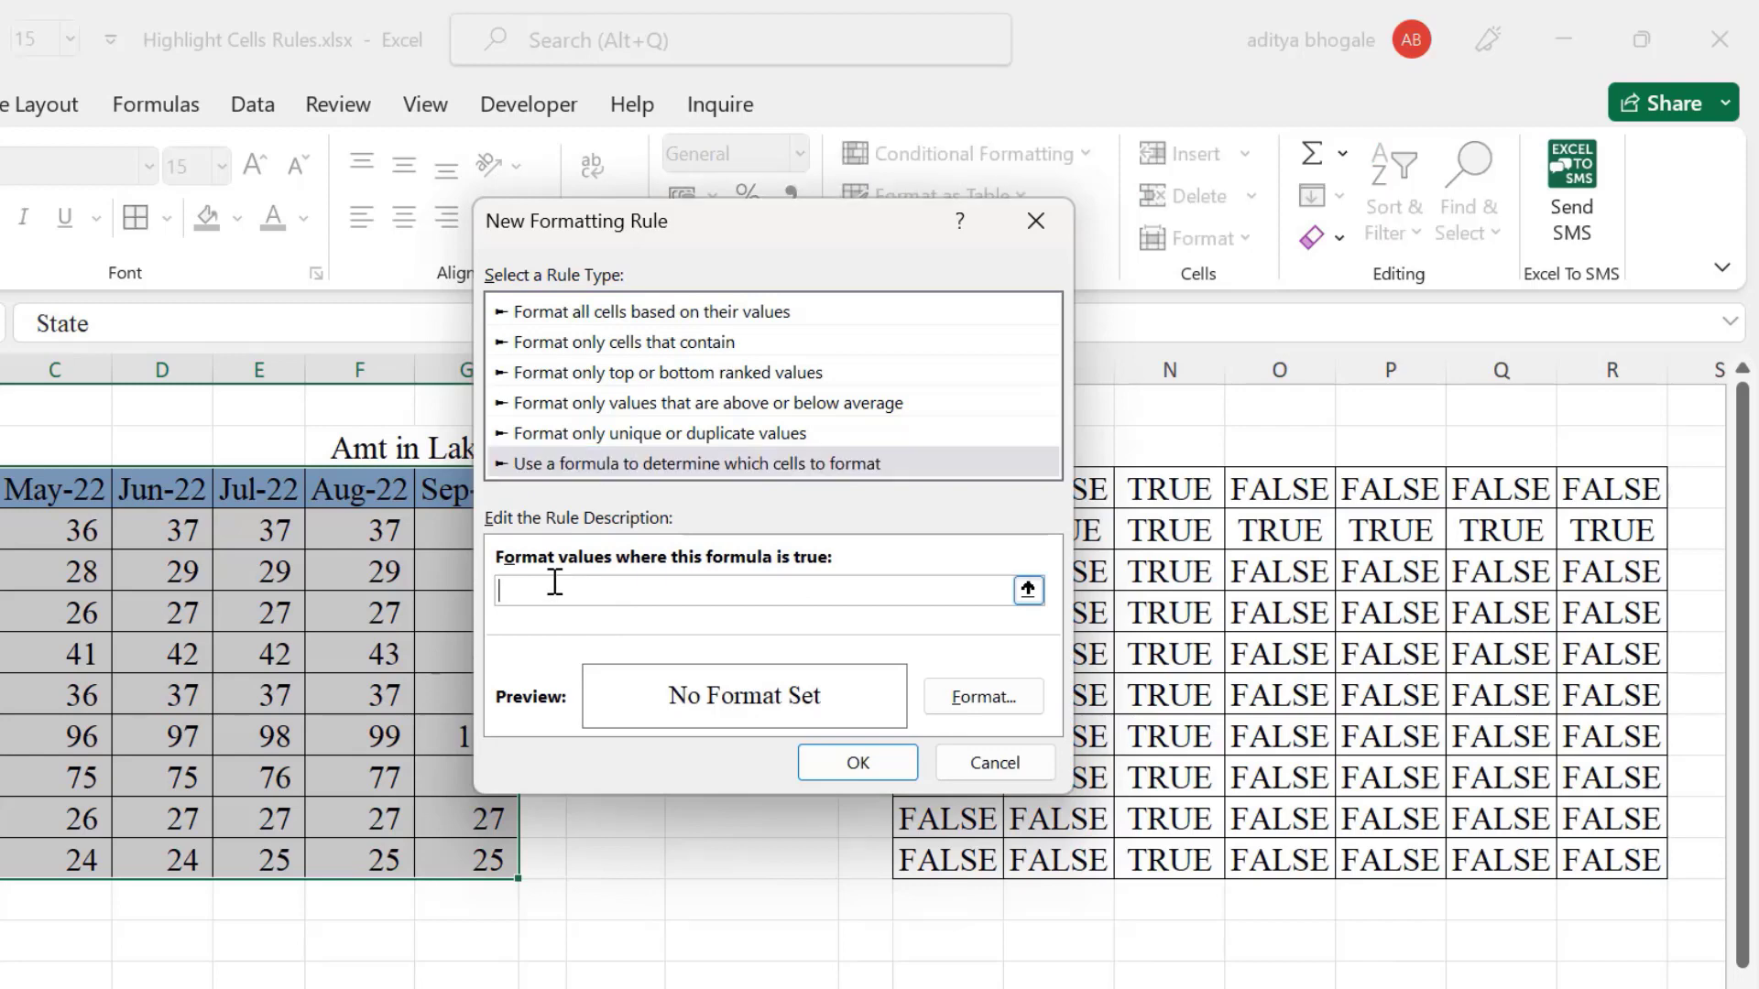
text(=OR($A3=$J$4,A$3=$J$5))
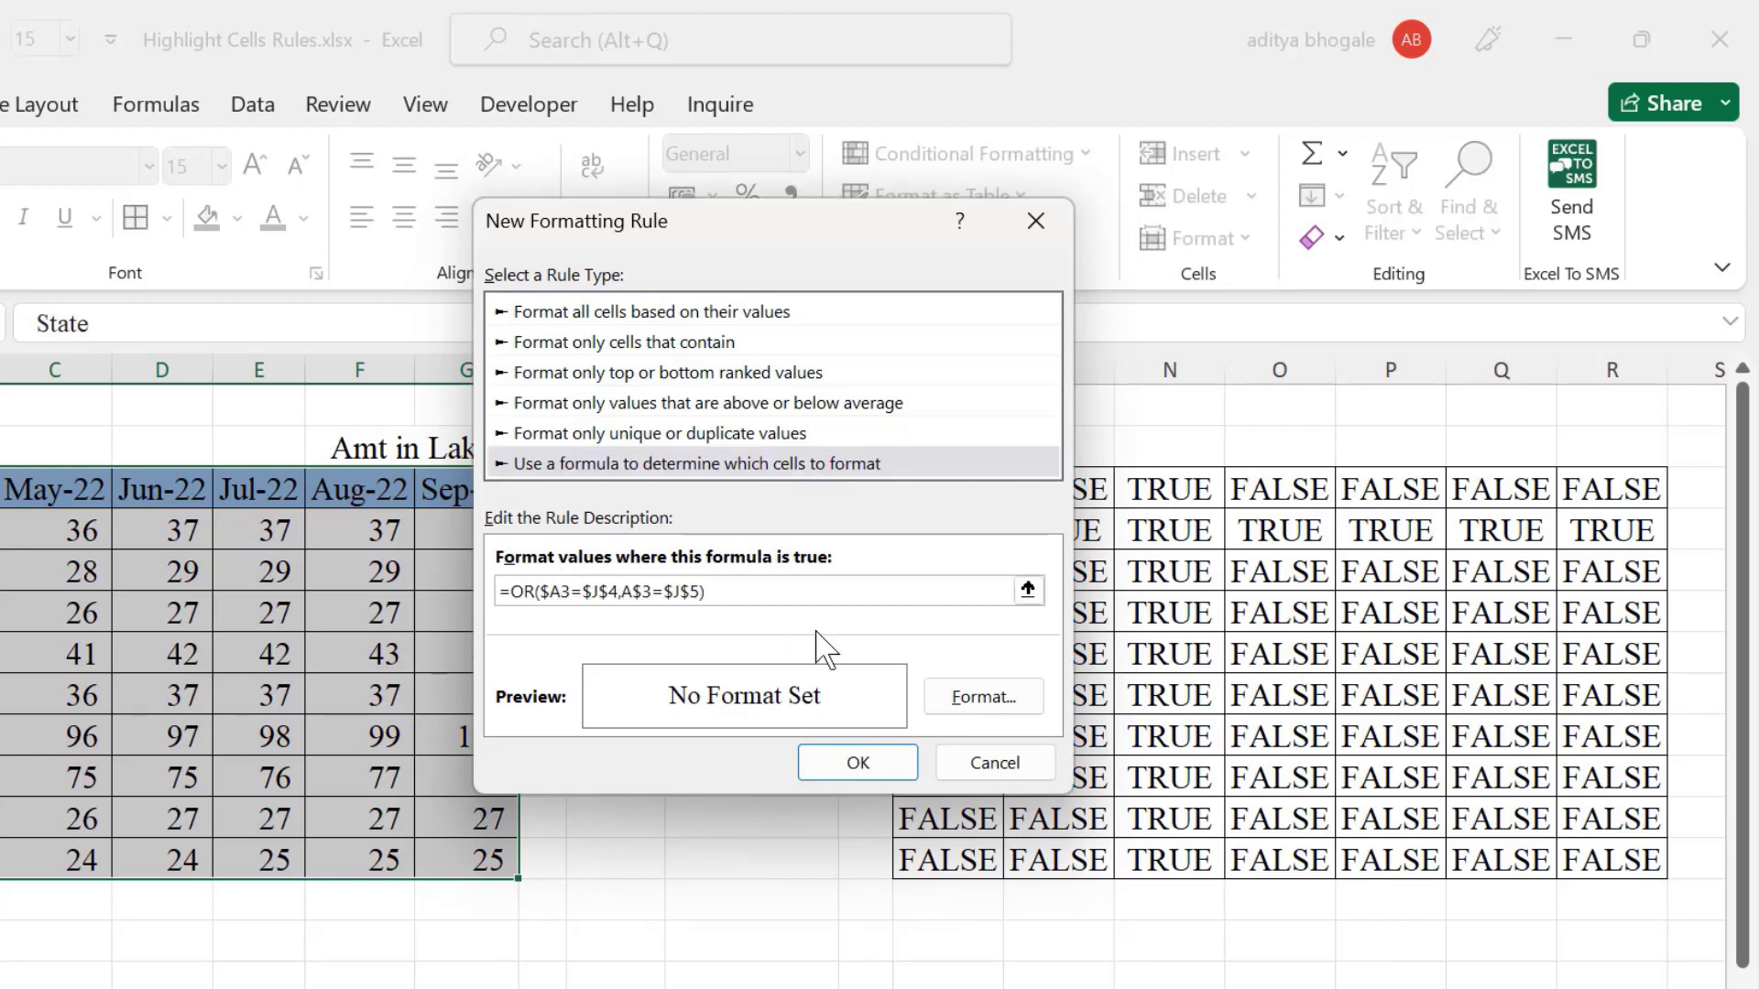
click(977, 687)
click(824, 112)
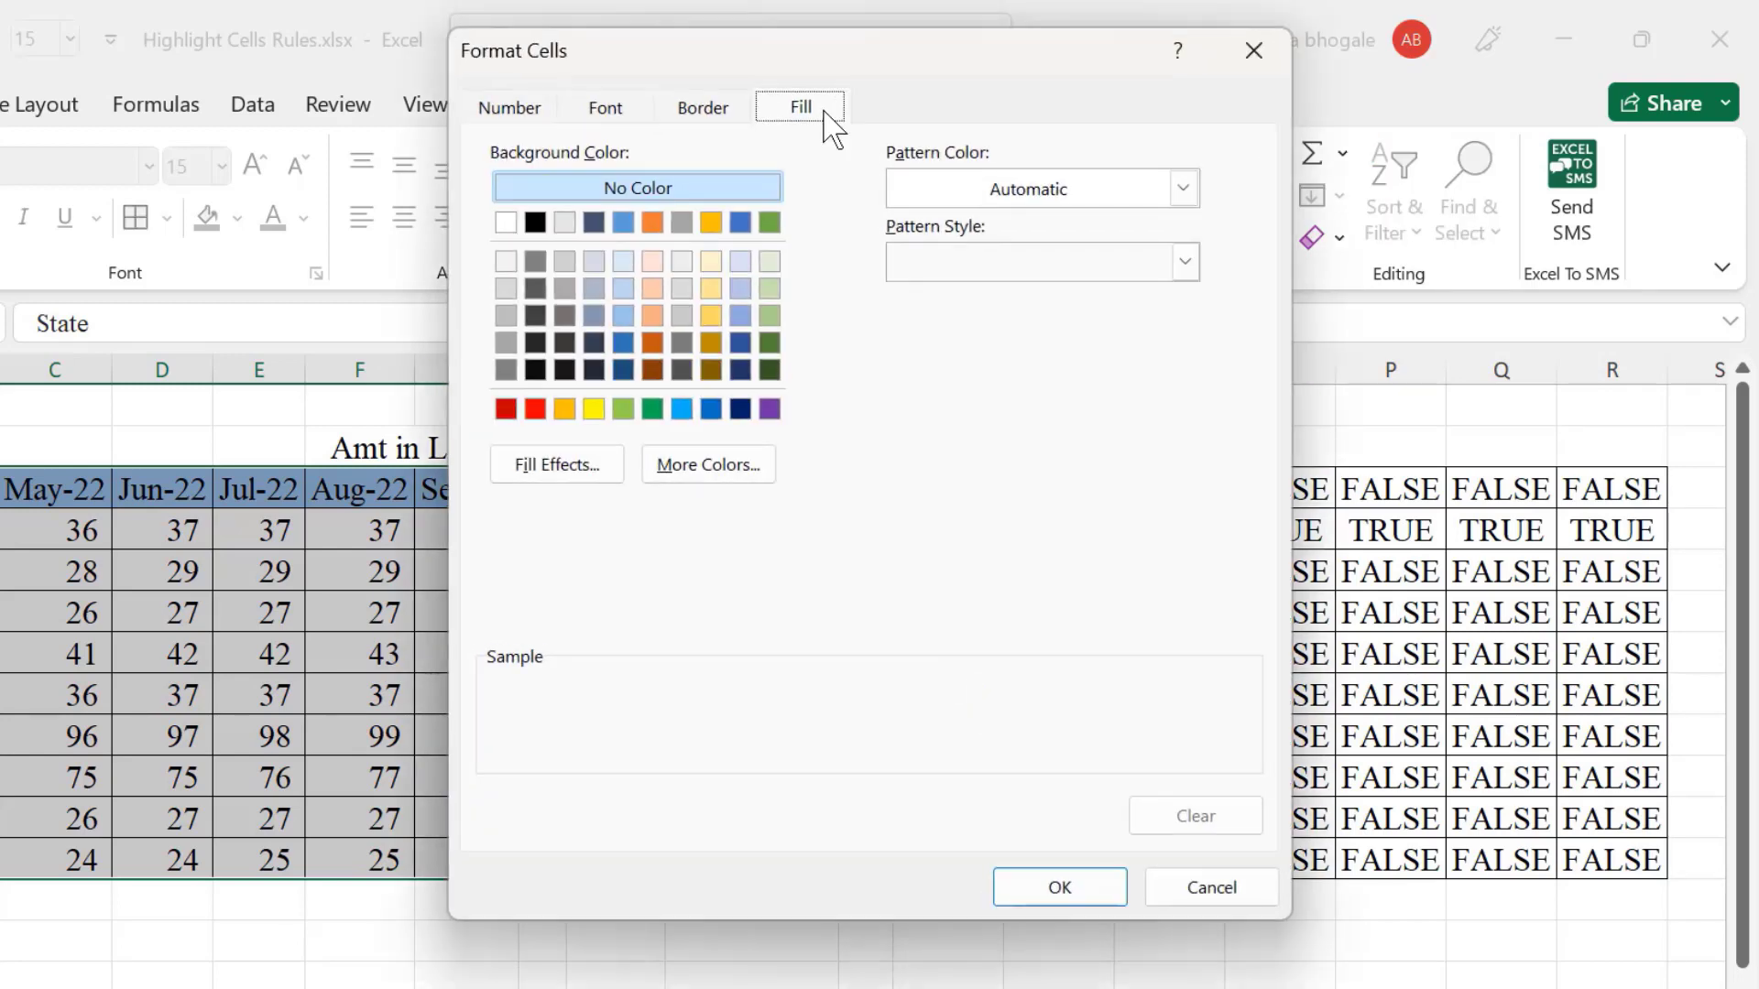
click(630, 410)
click(1081, 881)
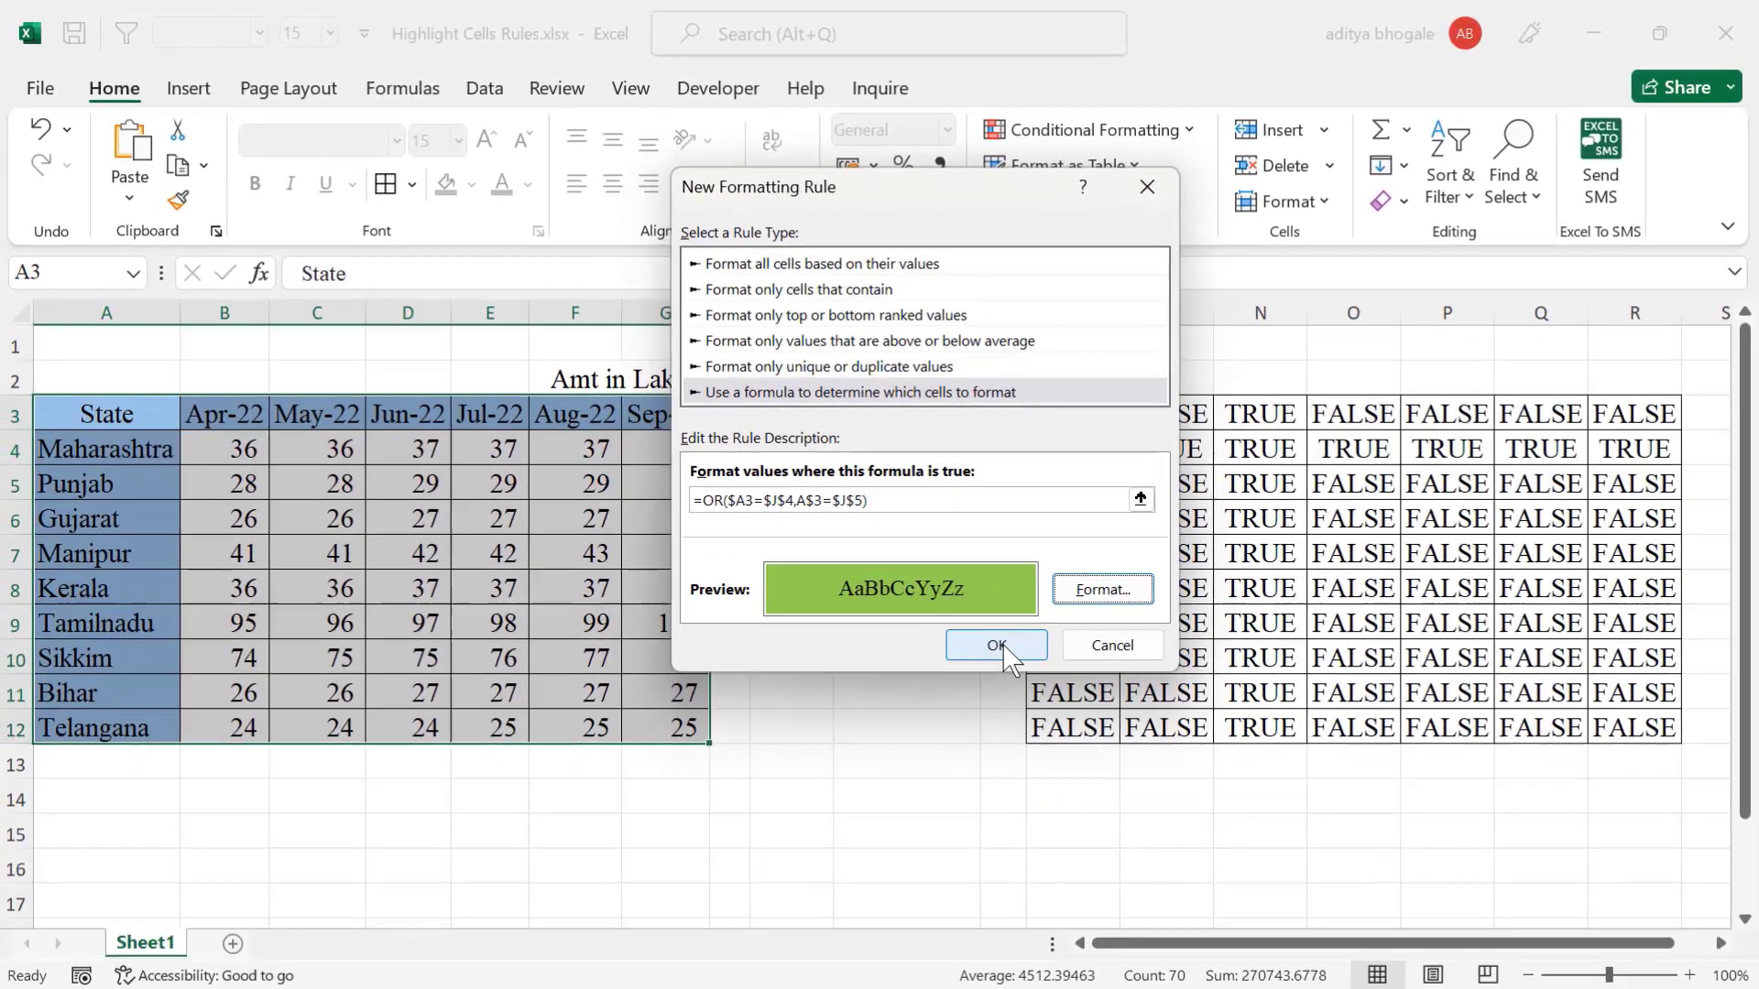
click(1002, 646)
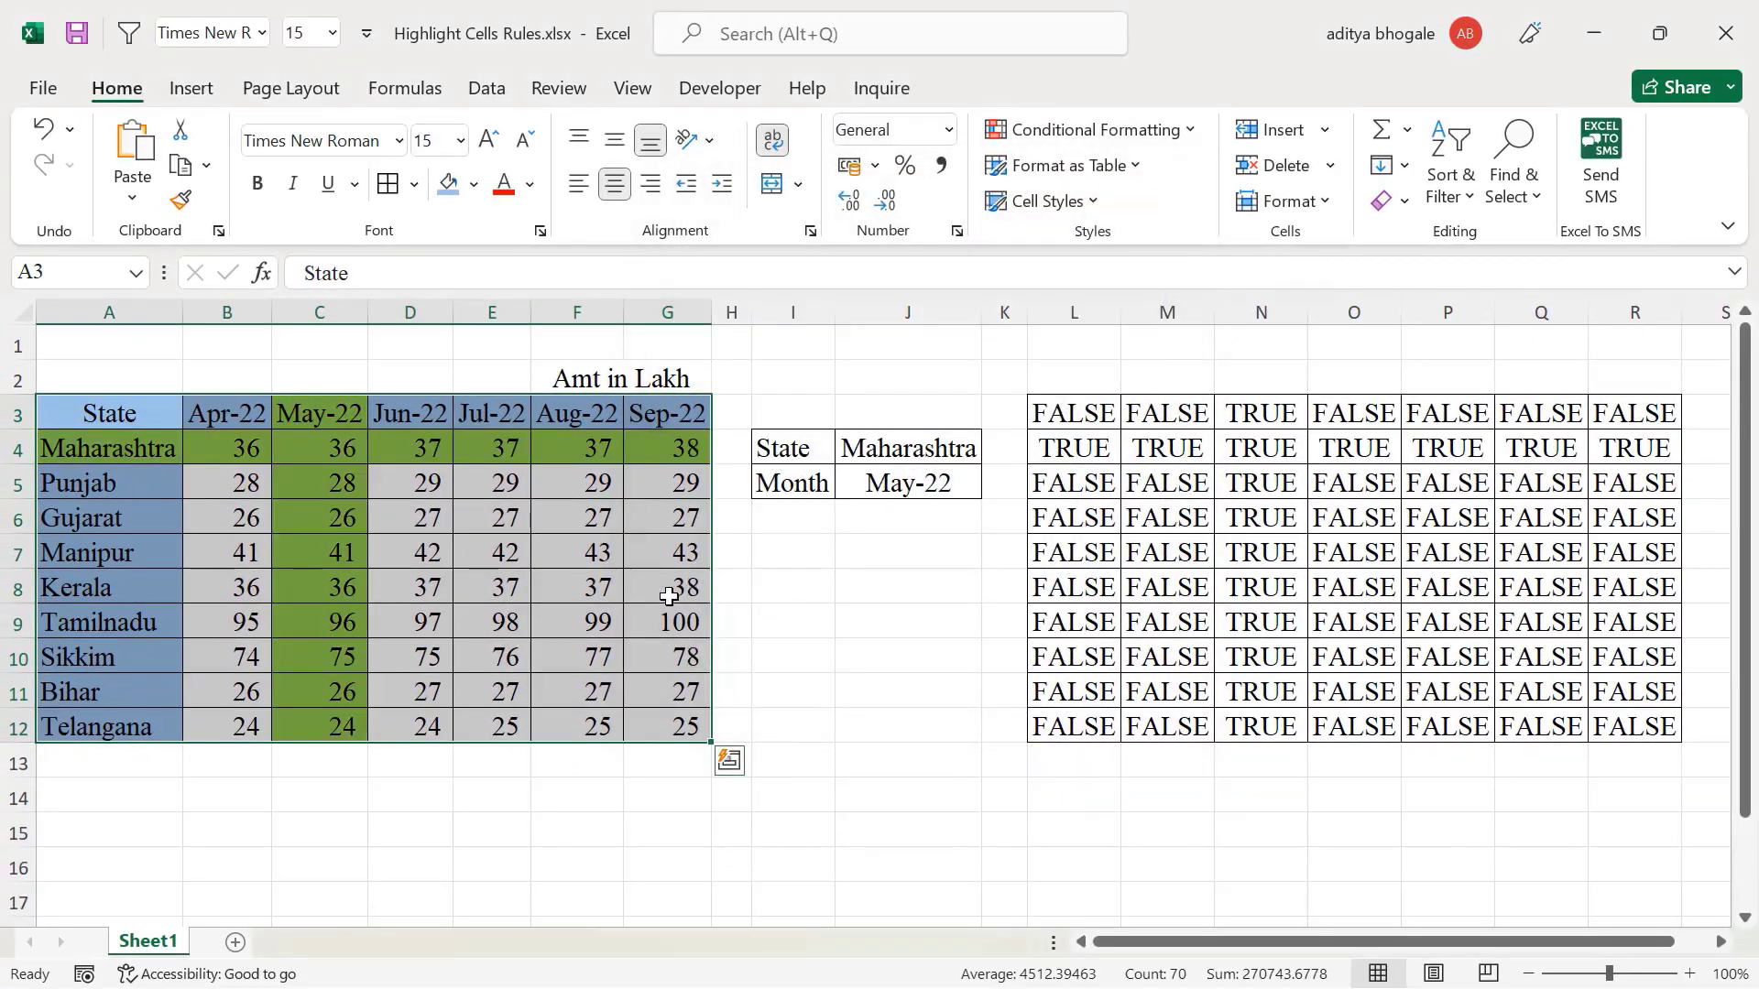
Set the State in J4 to Tamilnadu and the Month in J5 to Aug-22
click(994, 450)
click(914, 570)
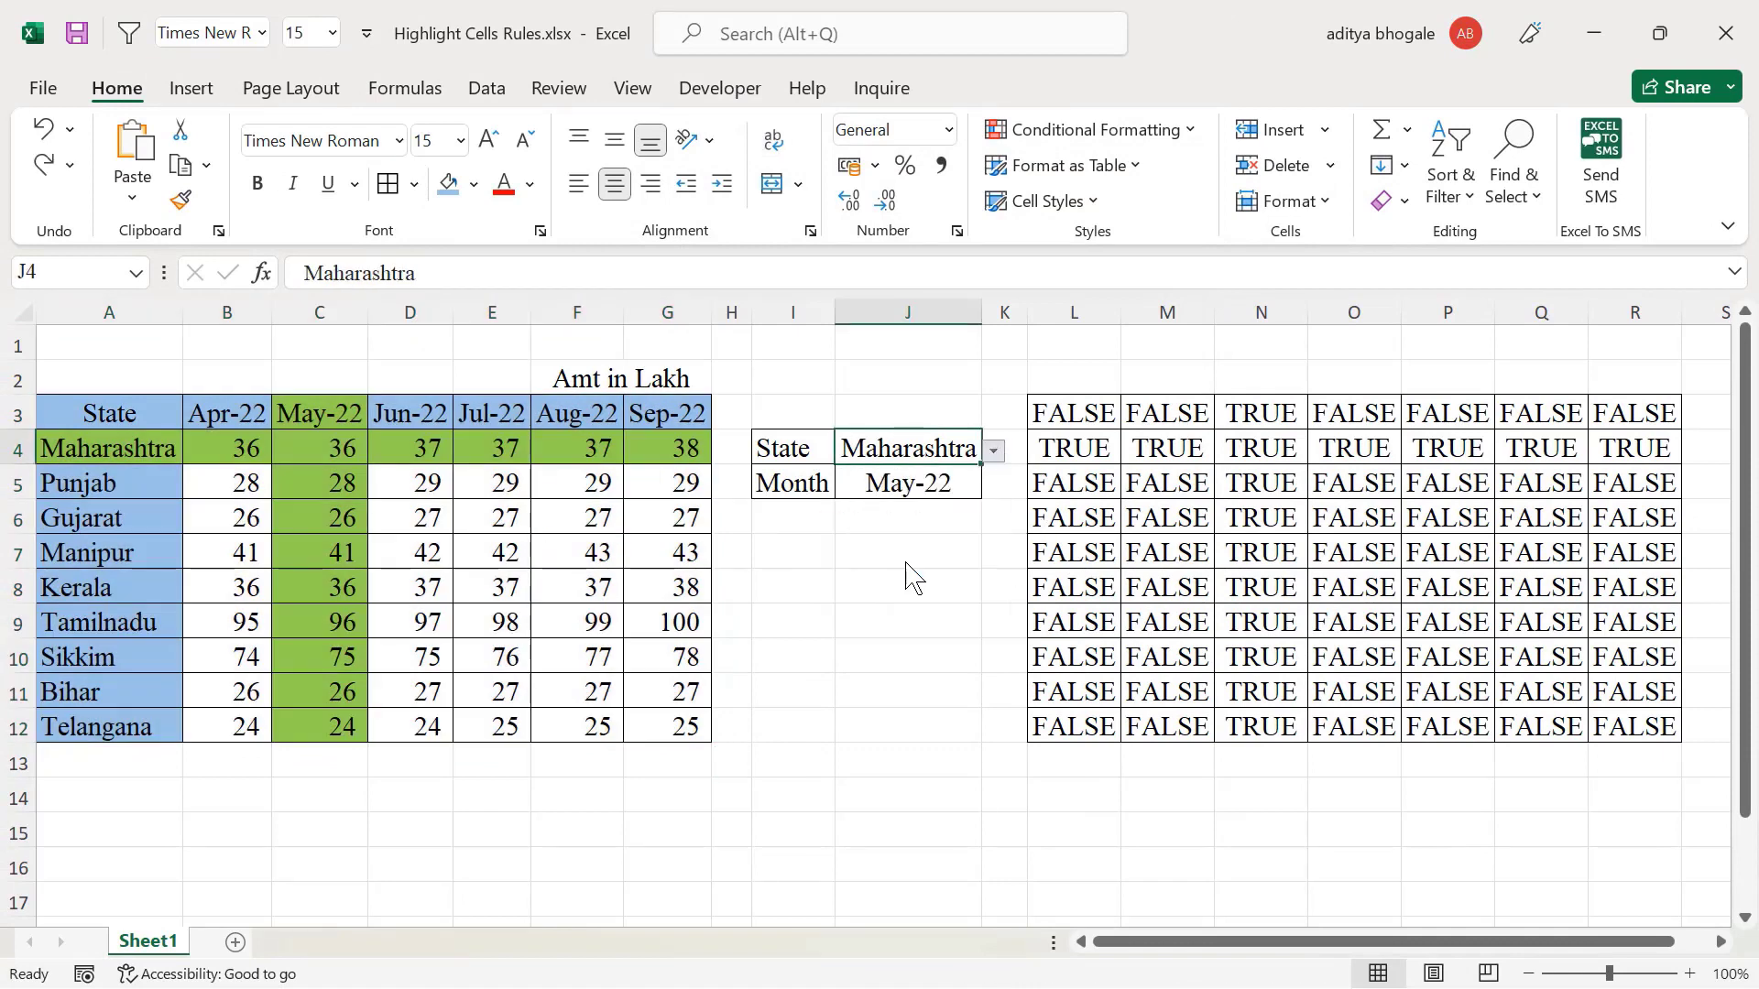
click(914, 498)
click(994, 486)
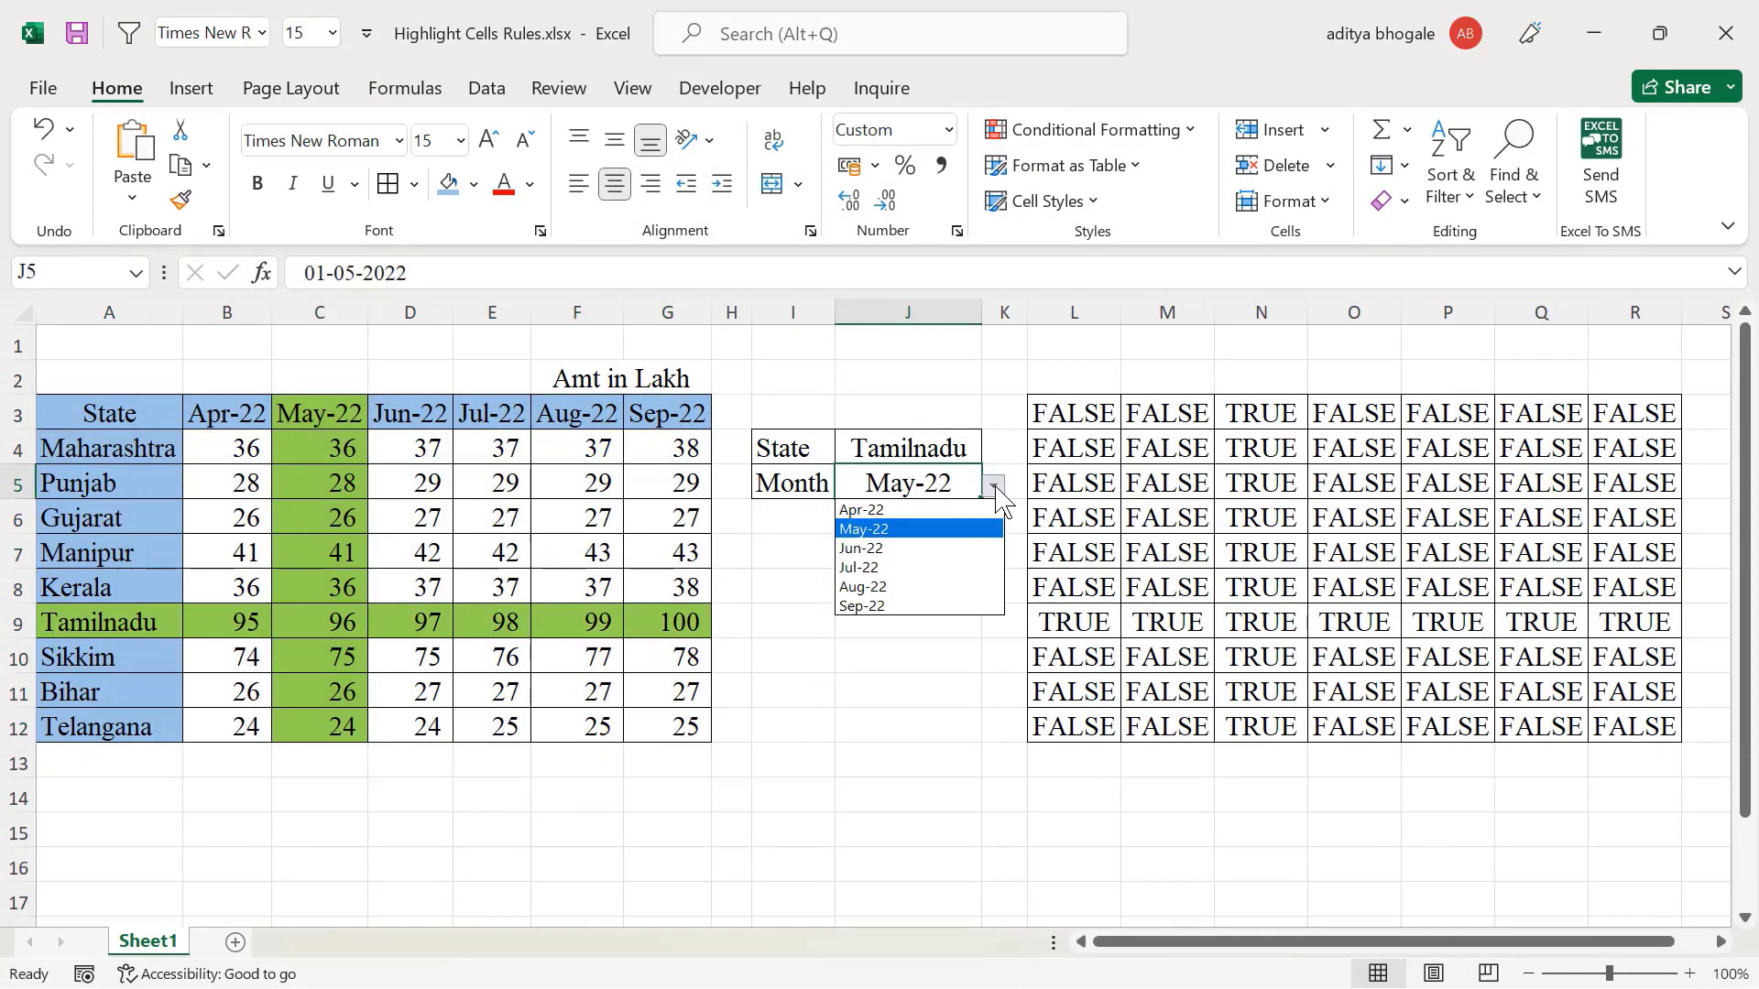
click(893, 582)
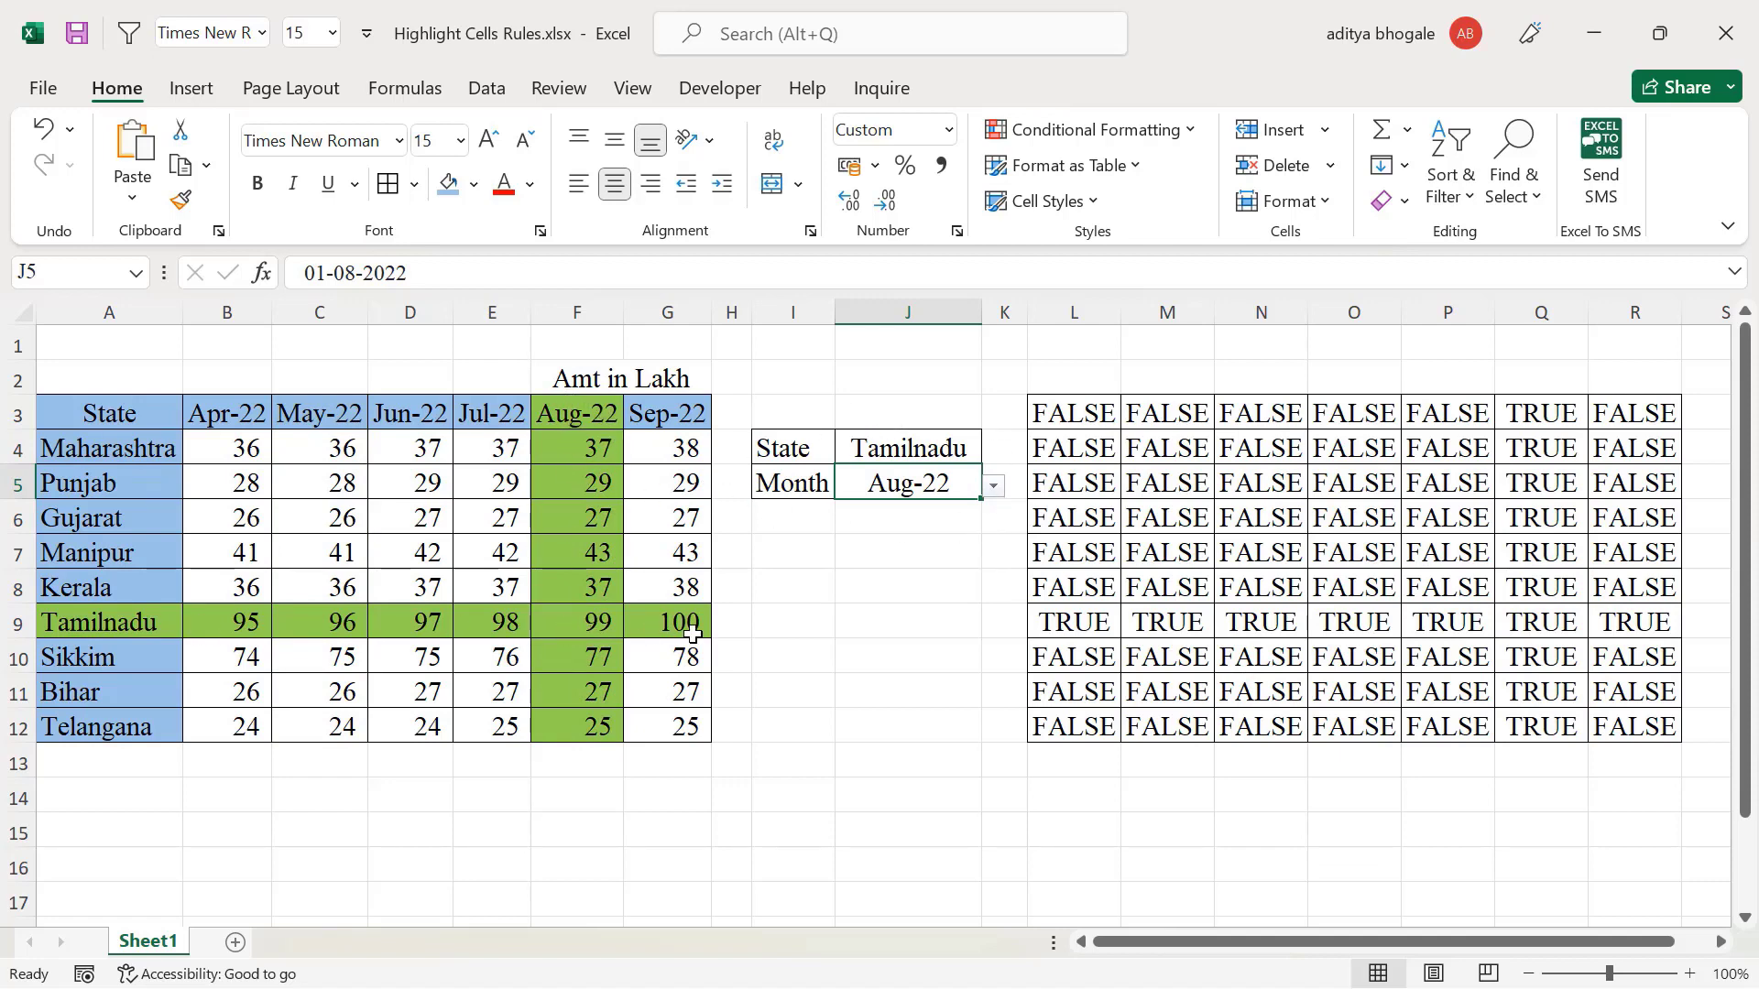
Check the Tamilnadu/Aug-22 intersection cell F9, then select the OR helper formula in L3
click(606, 634)
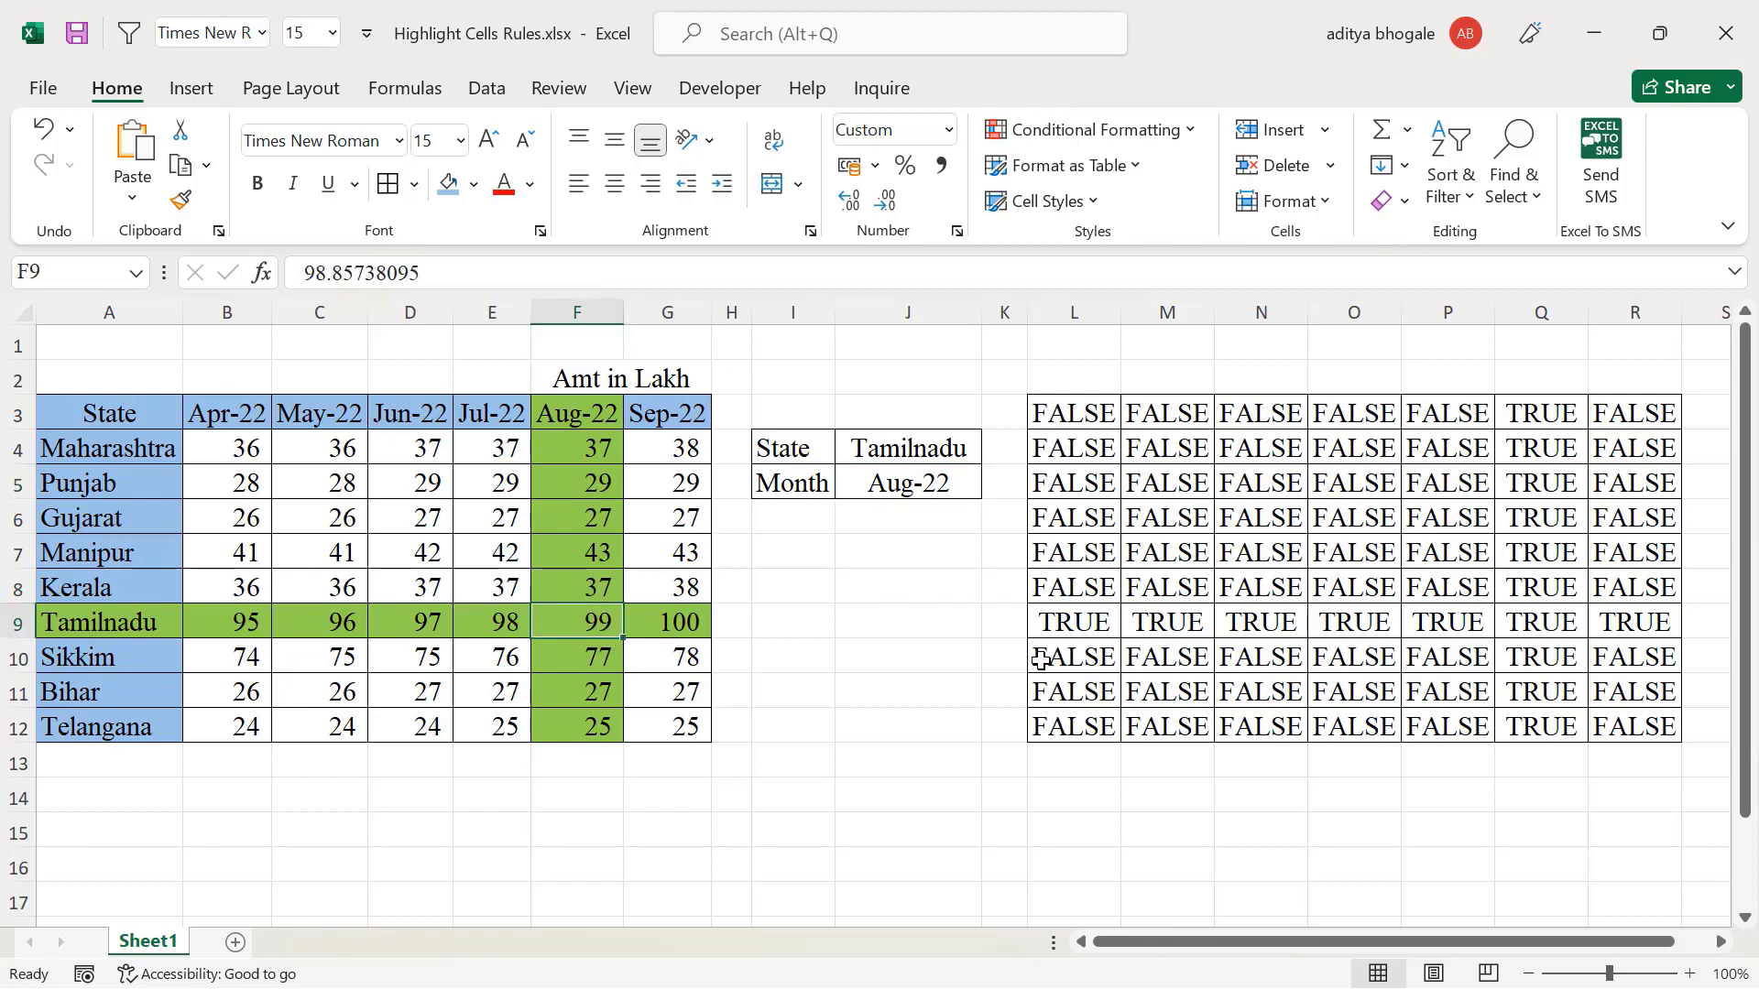
click(117, 417)
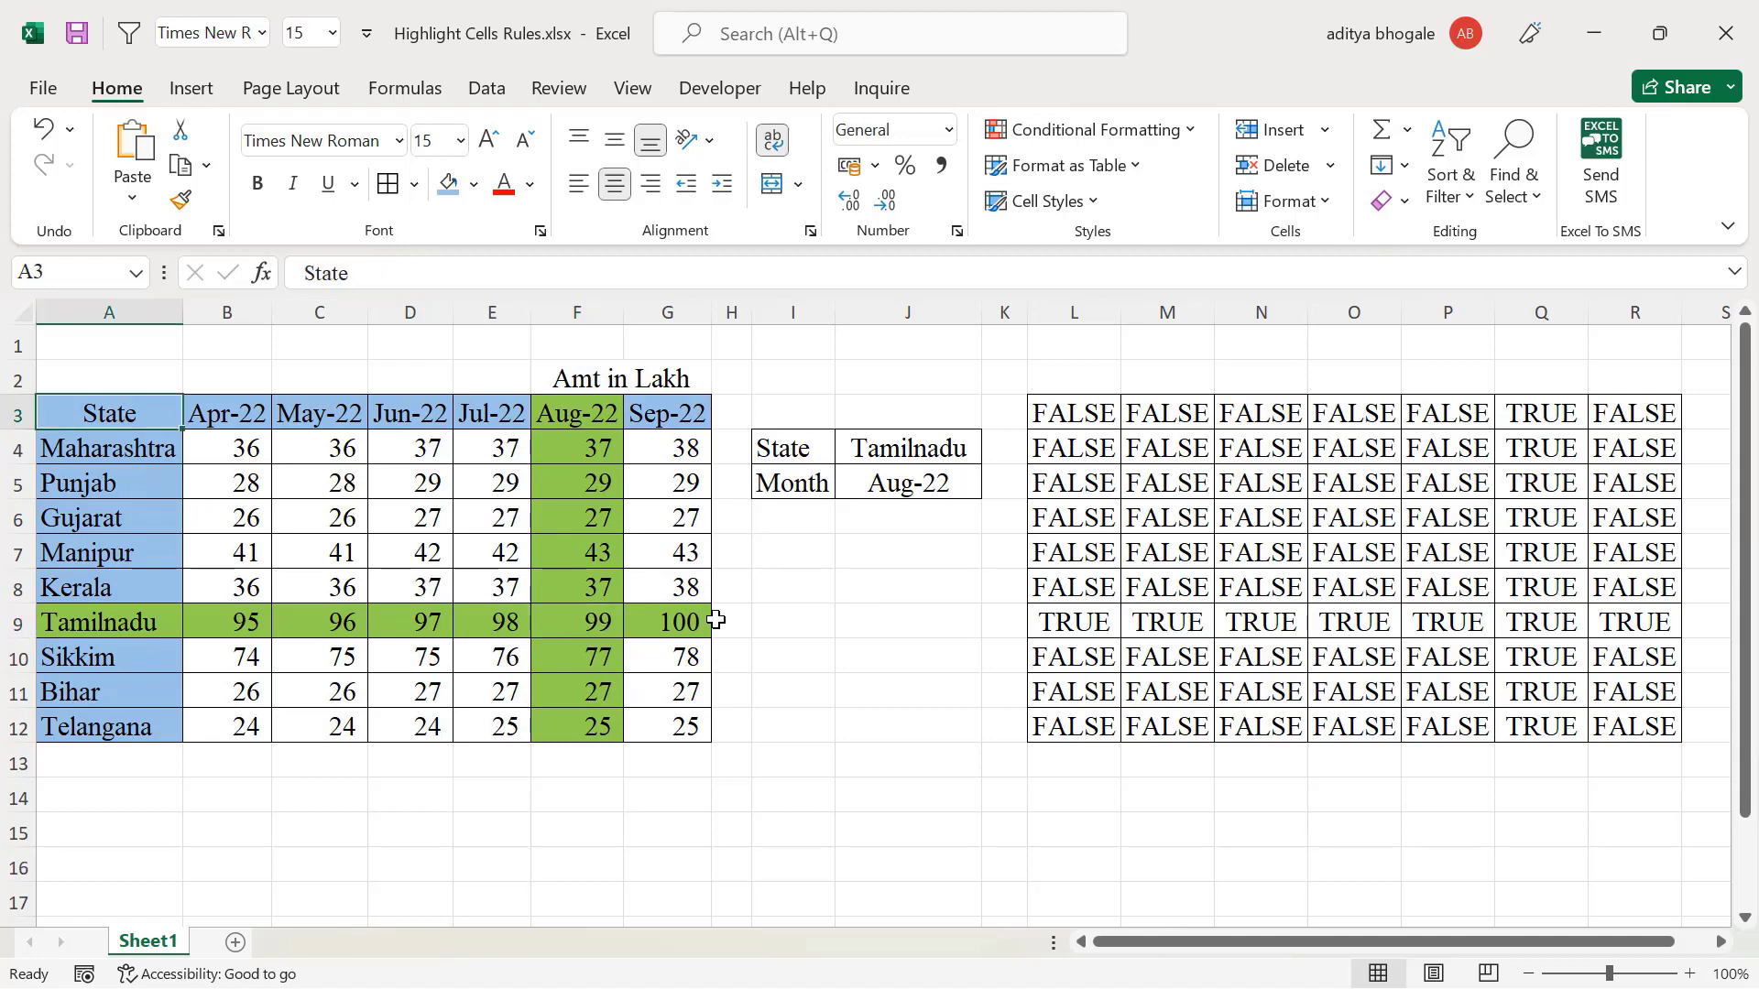
click(1077, 412)
Replace the OR helper formula in L3 with a backtick
double_click(1078, 413)
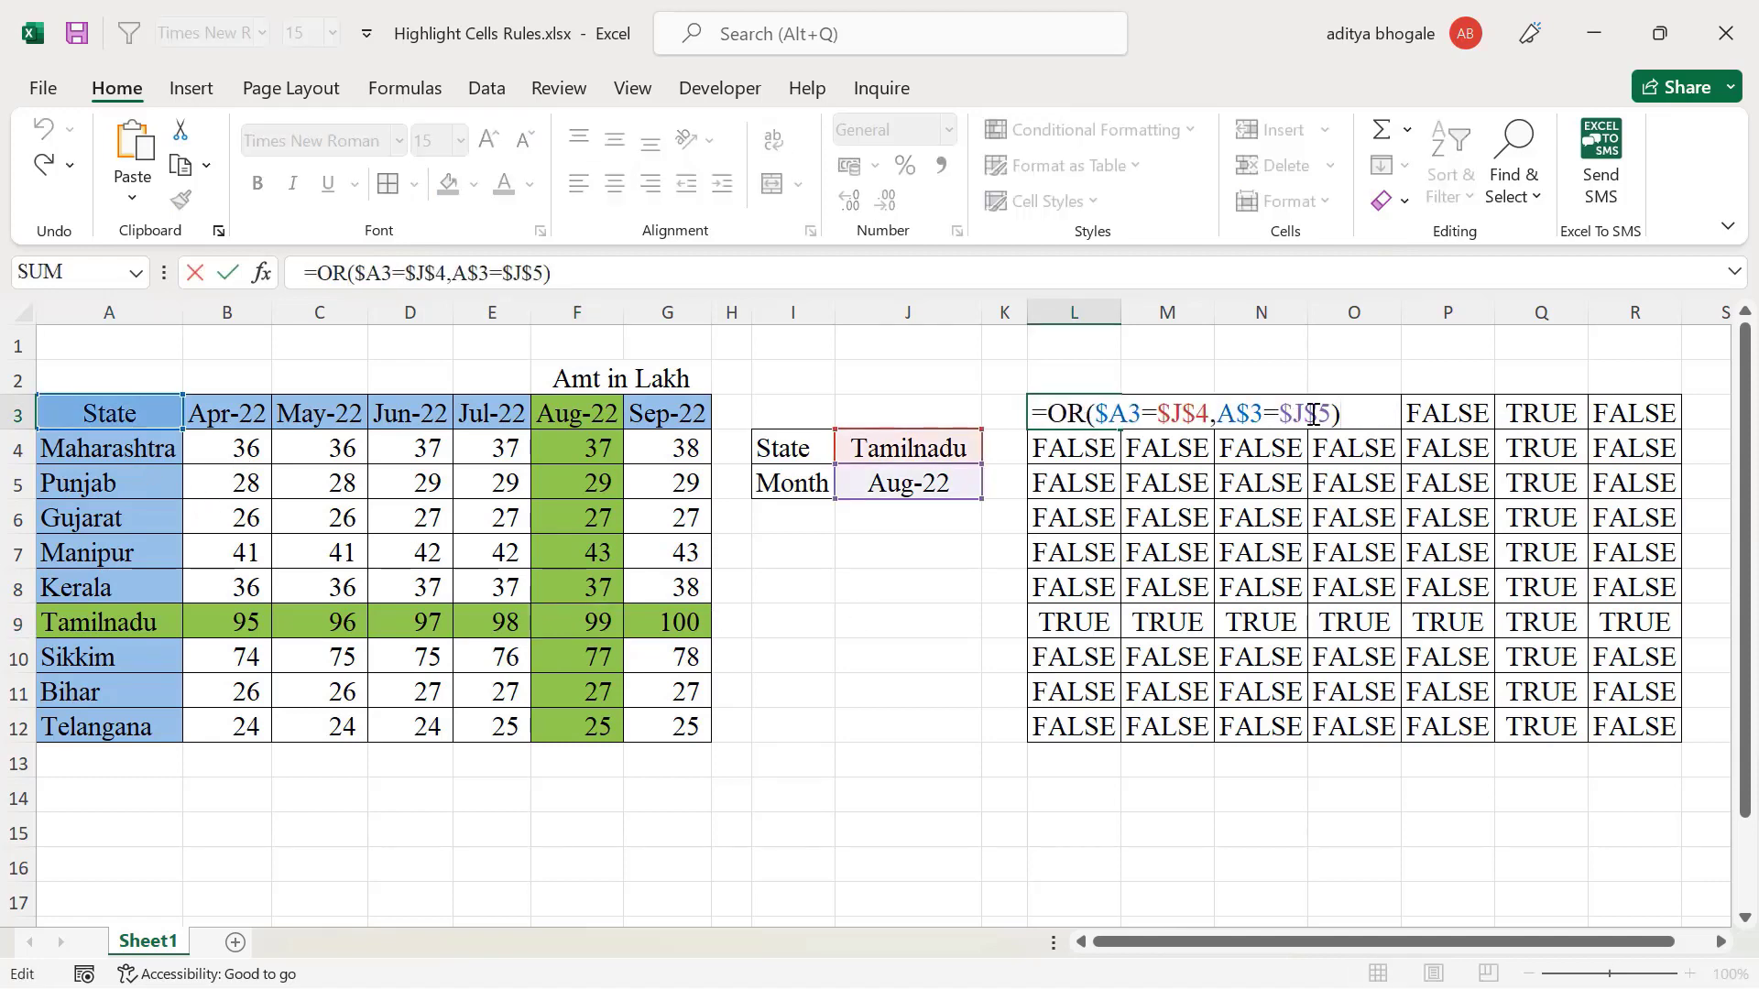
drag(1374, 412, 1031, 414)
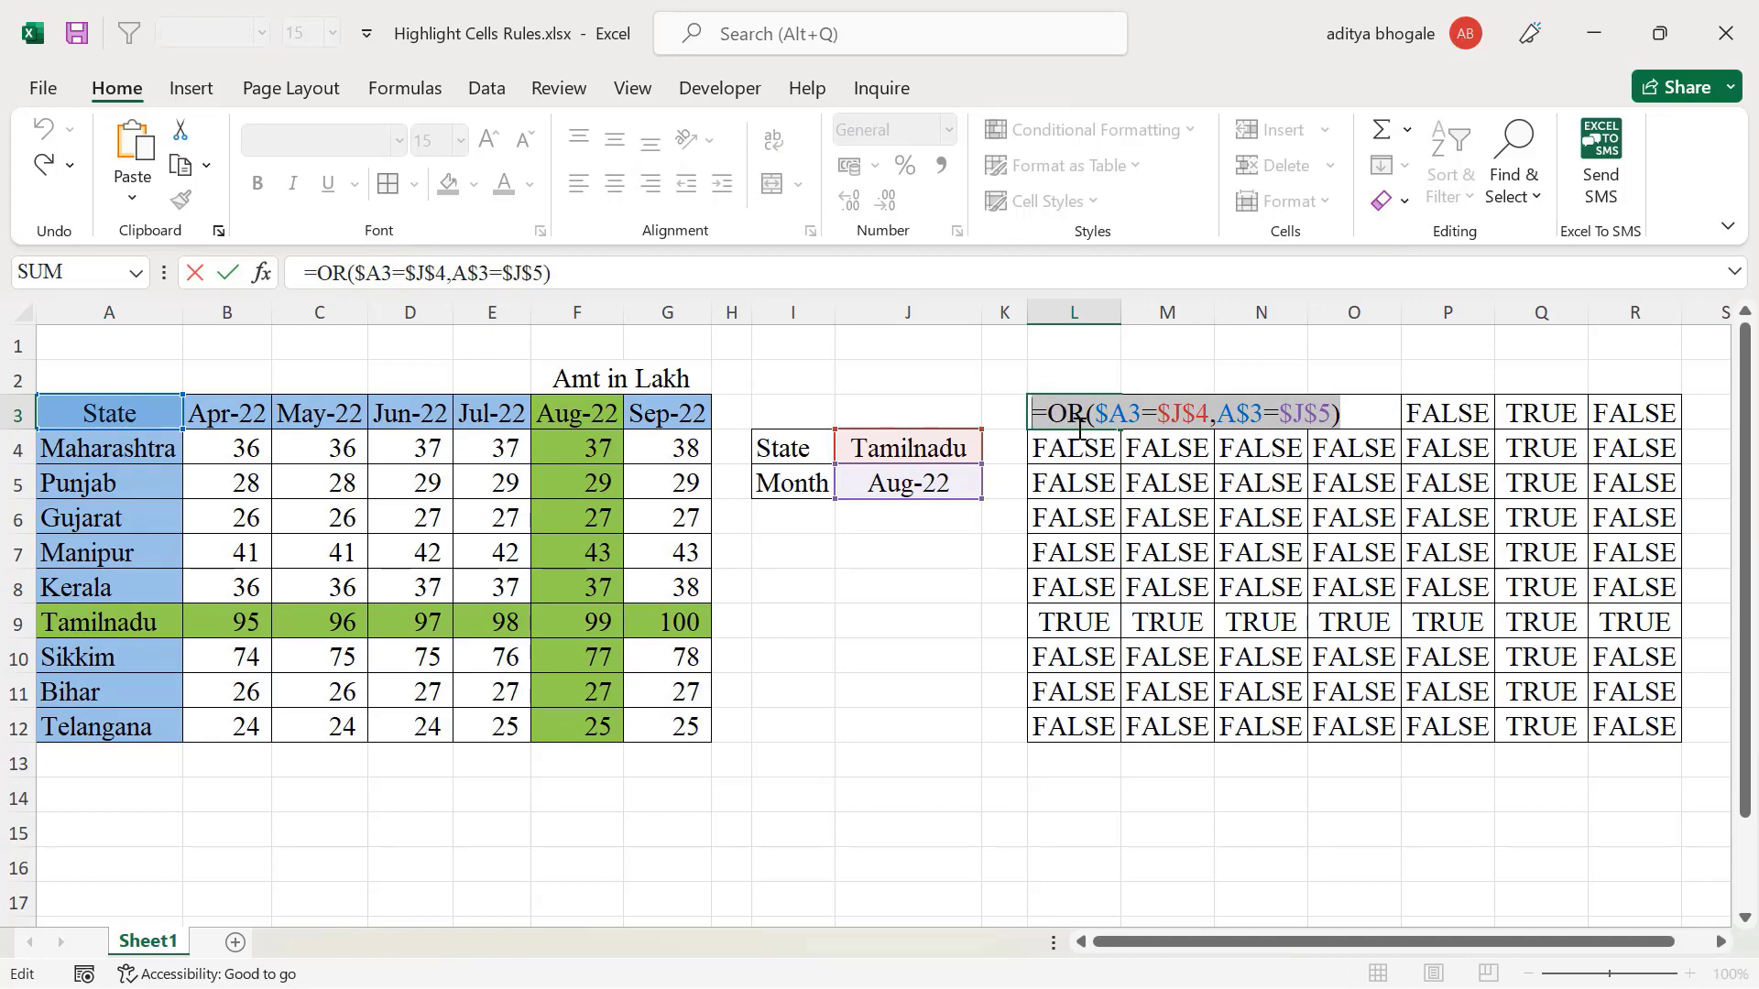
text(`)
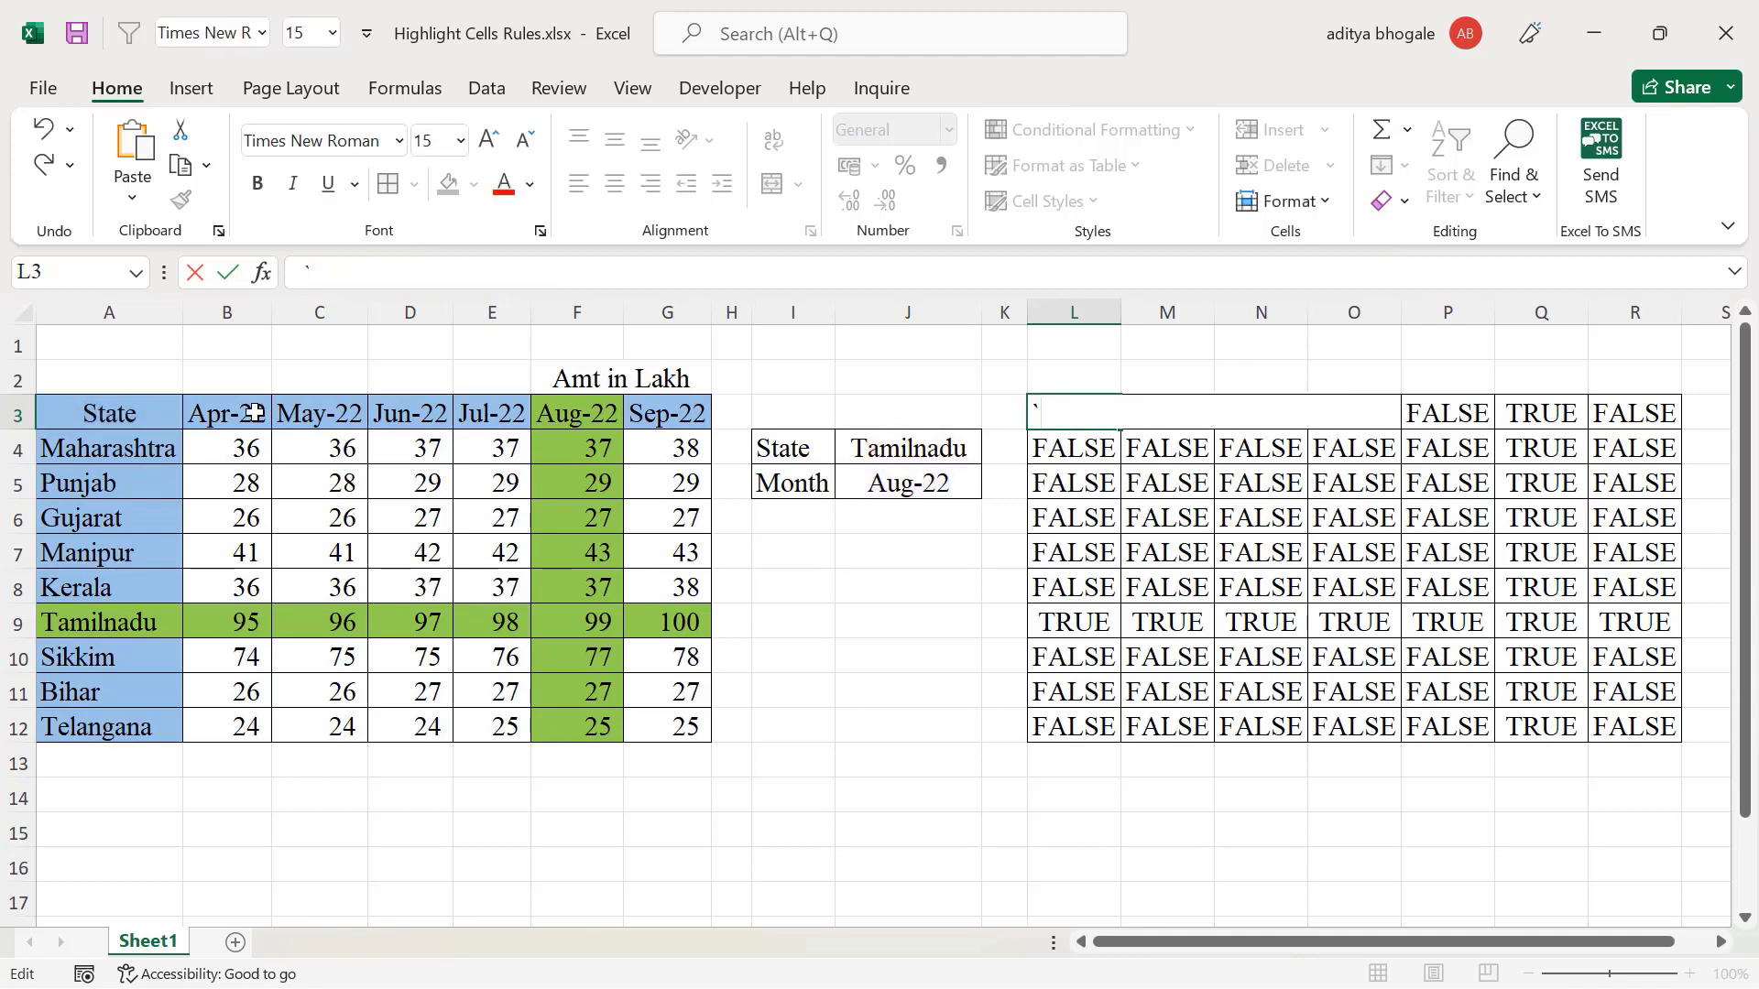
Select the whole sales table starting from the State header in A3
click(95, 423)
key(ctrl+shift+Right)
key(ctrl+shift+Down)
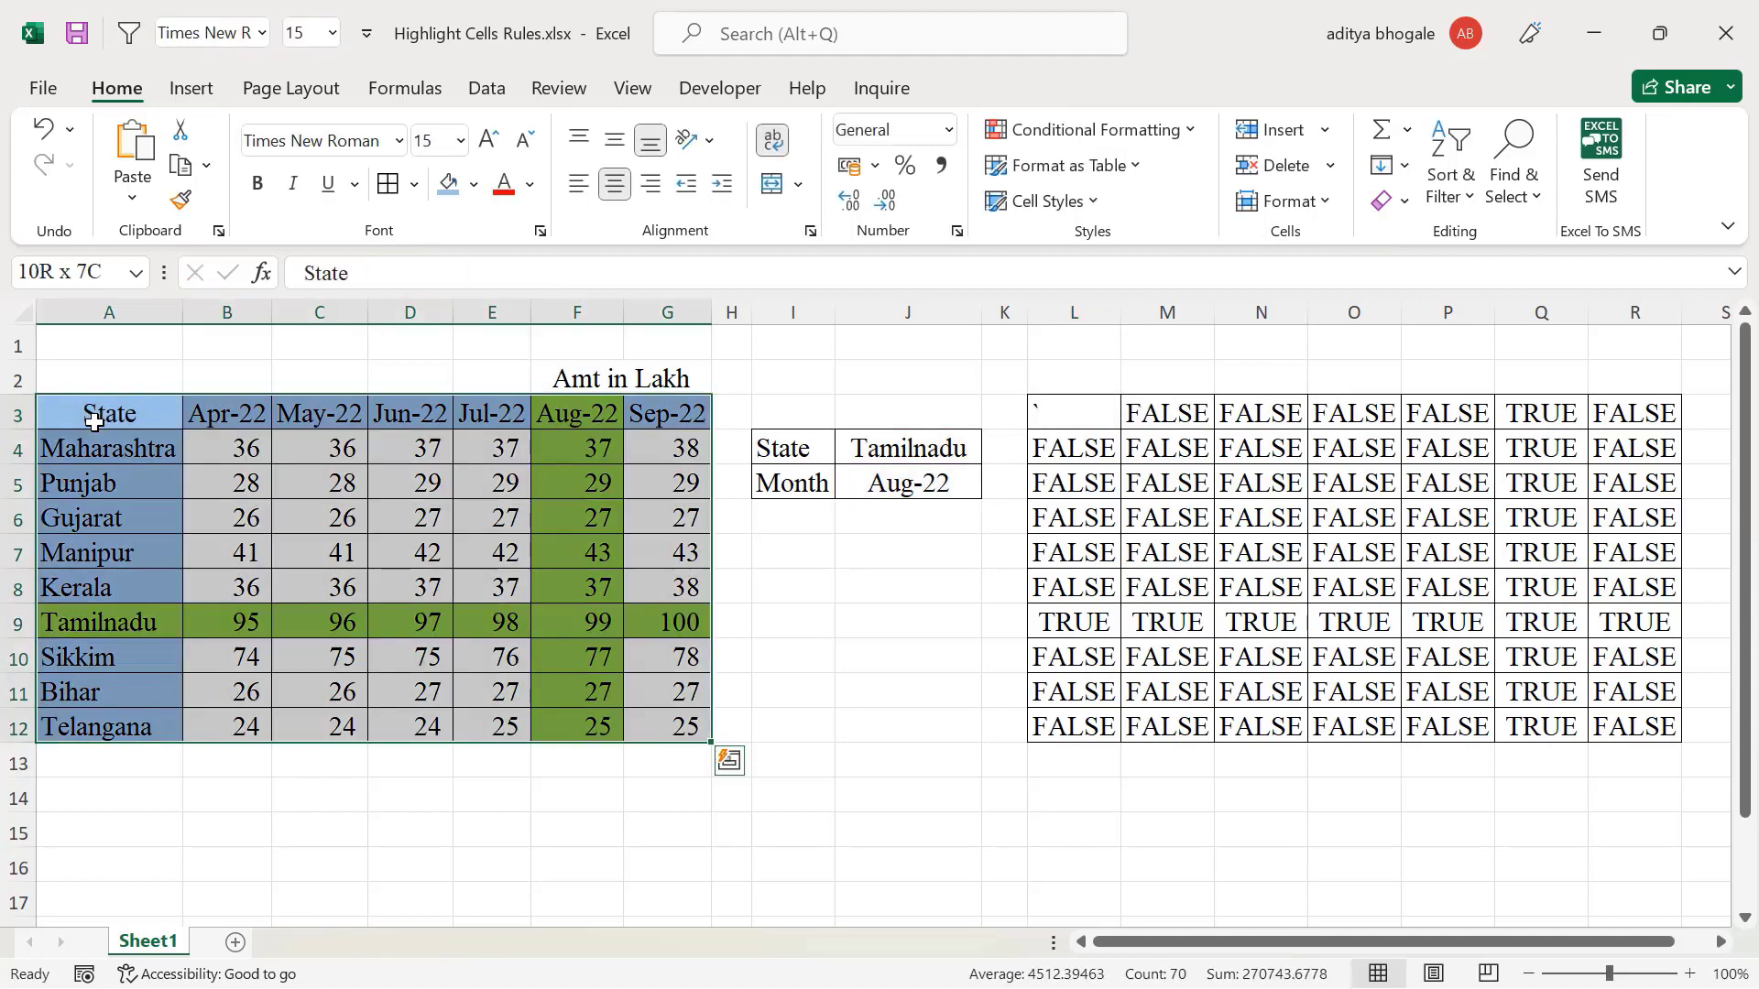
Start a new formula rule =AND($A3=$J$4,A$3=$J$5) by editing the pasted OR formula
click(1173, 137)
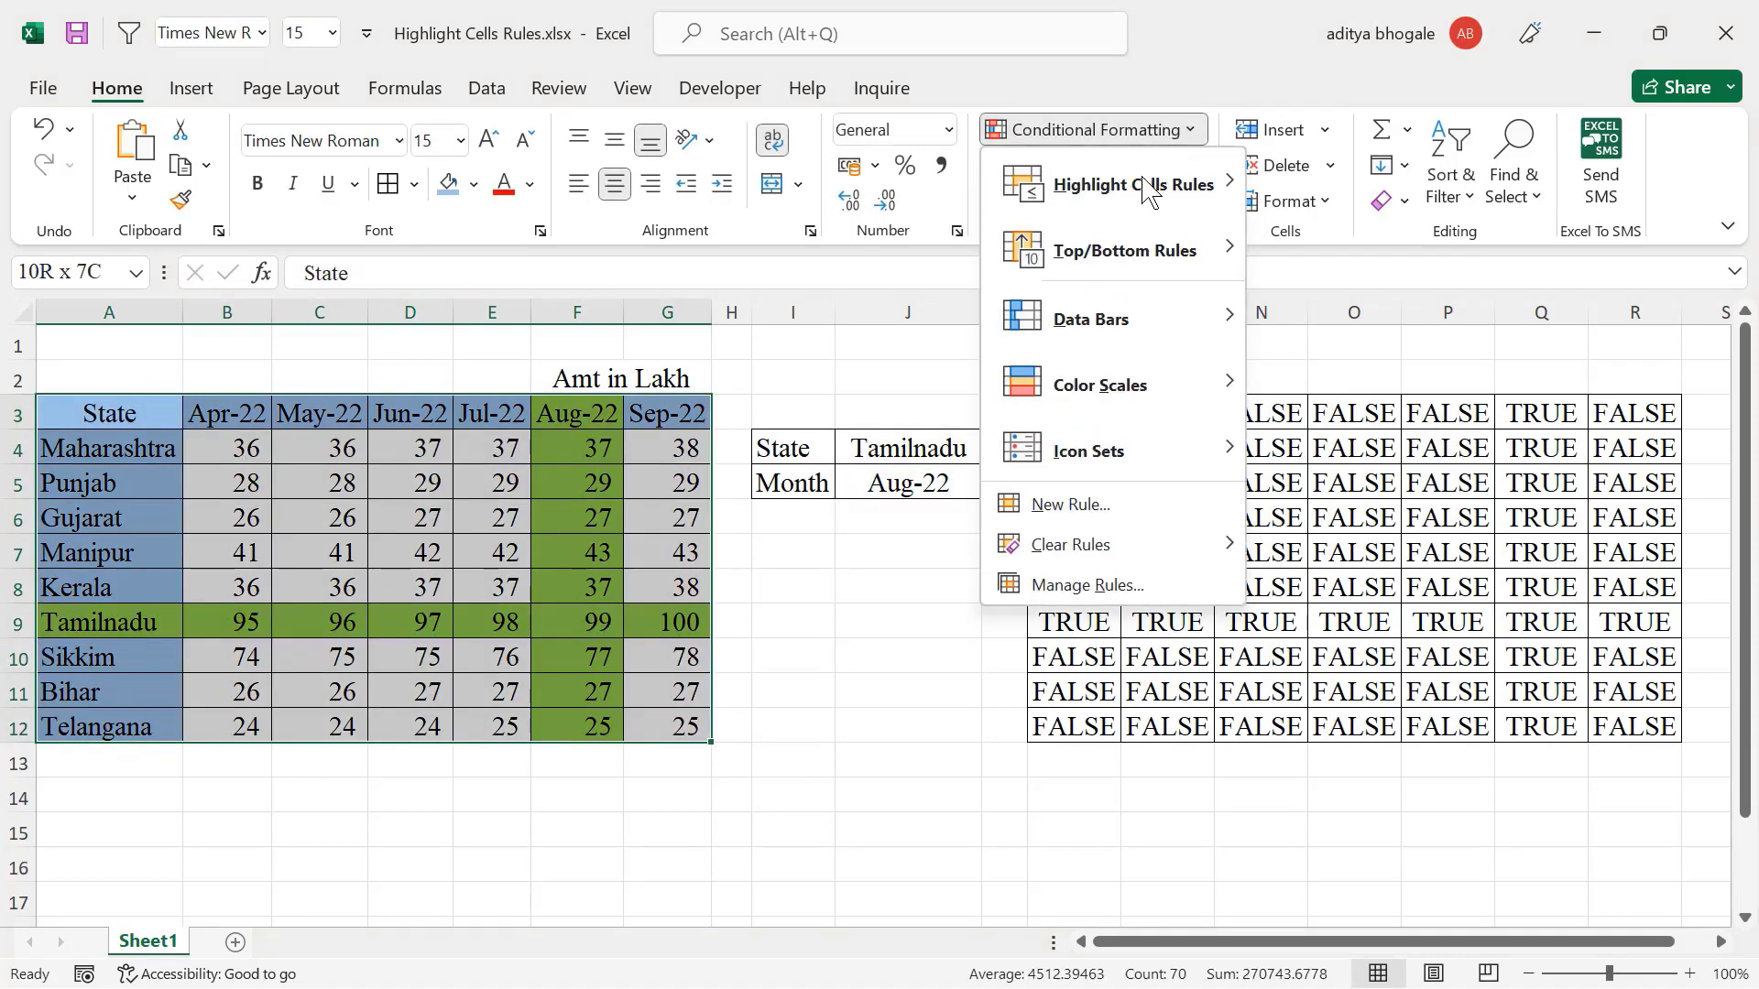
click(1060, 503)
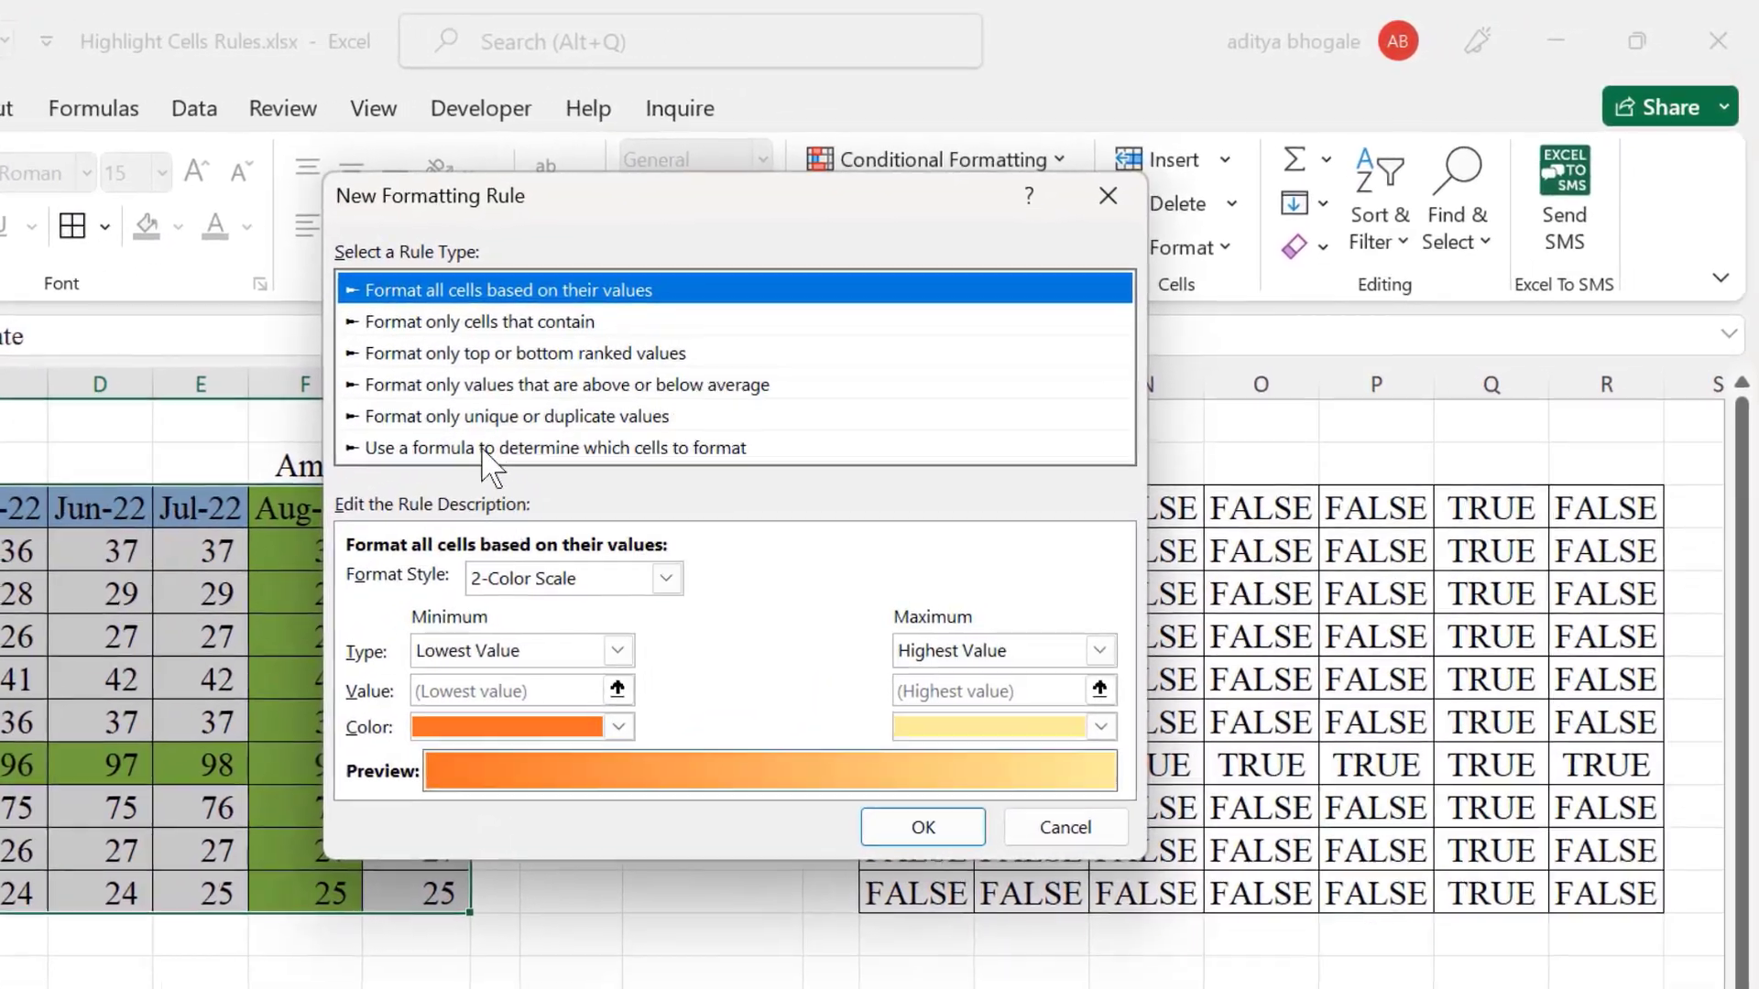
click(630, 394)
click(448, 583)
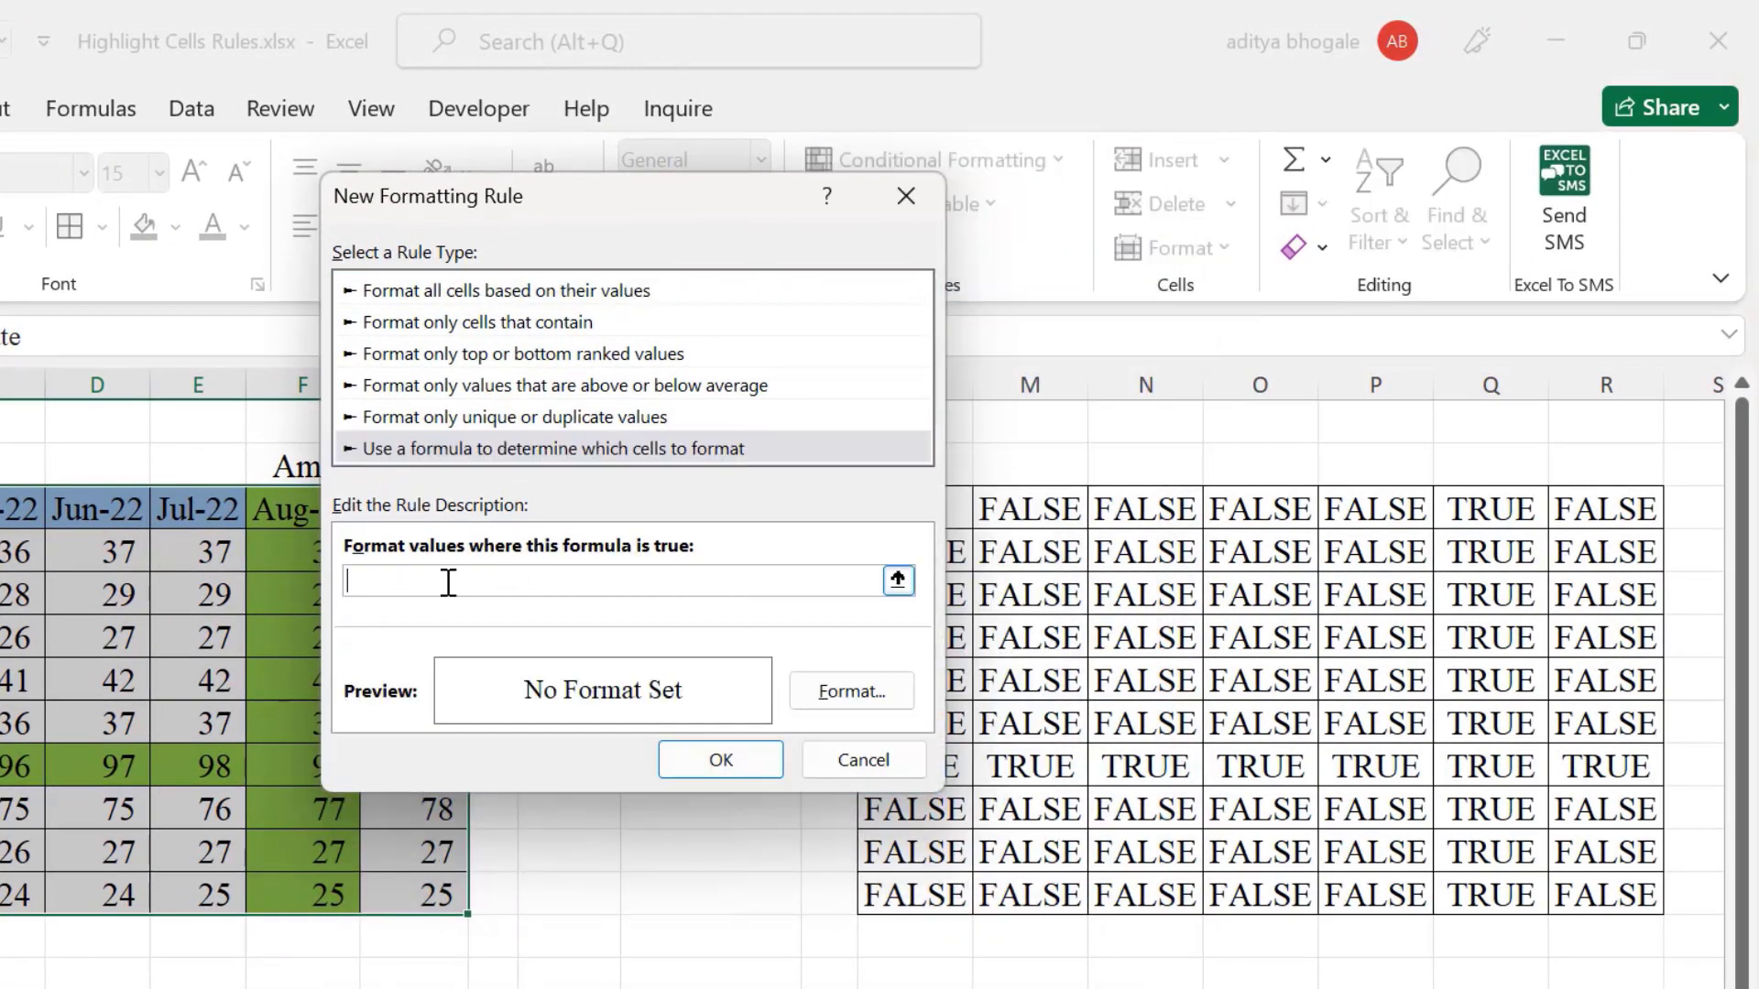
text(=OR($A3=$J$4,A$3=$J$5))
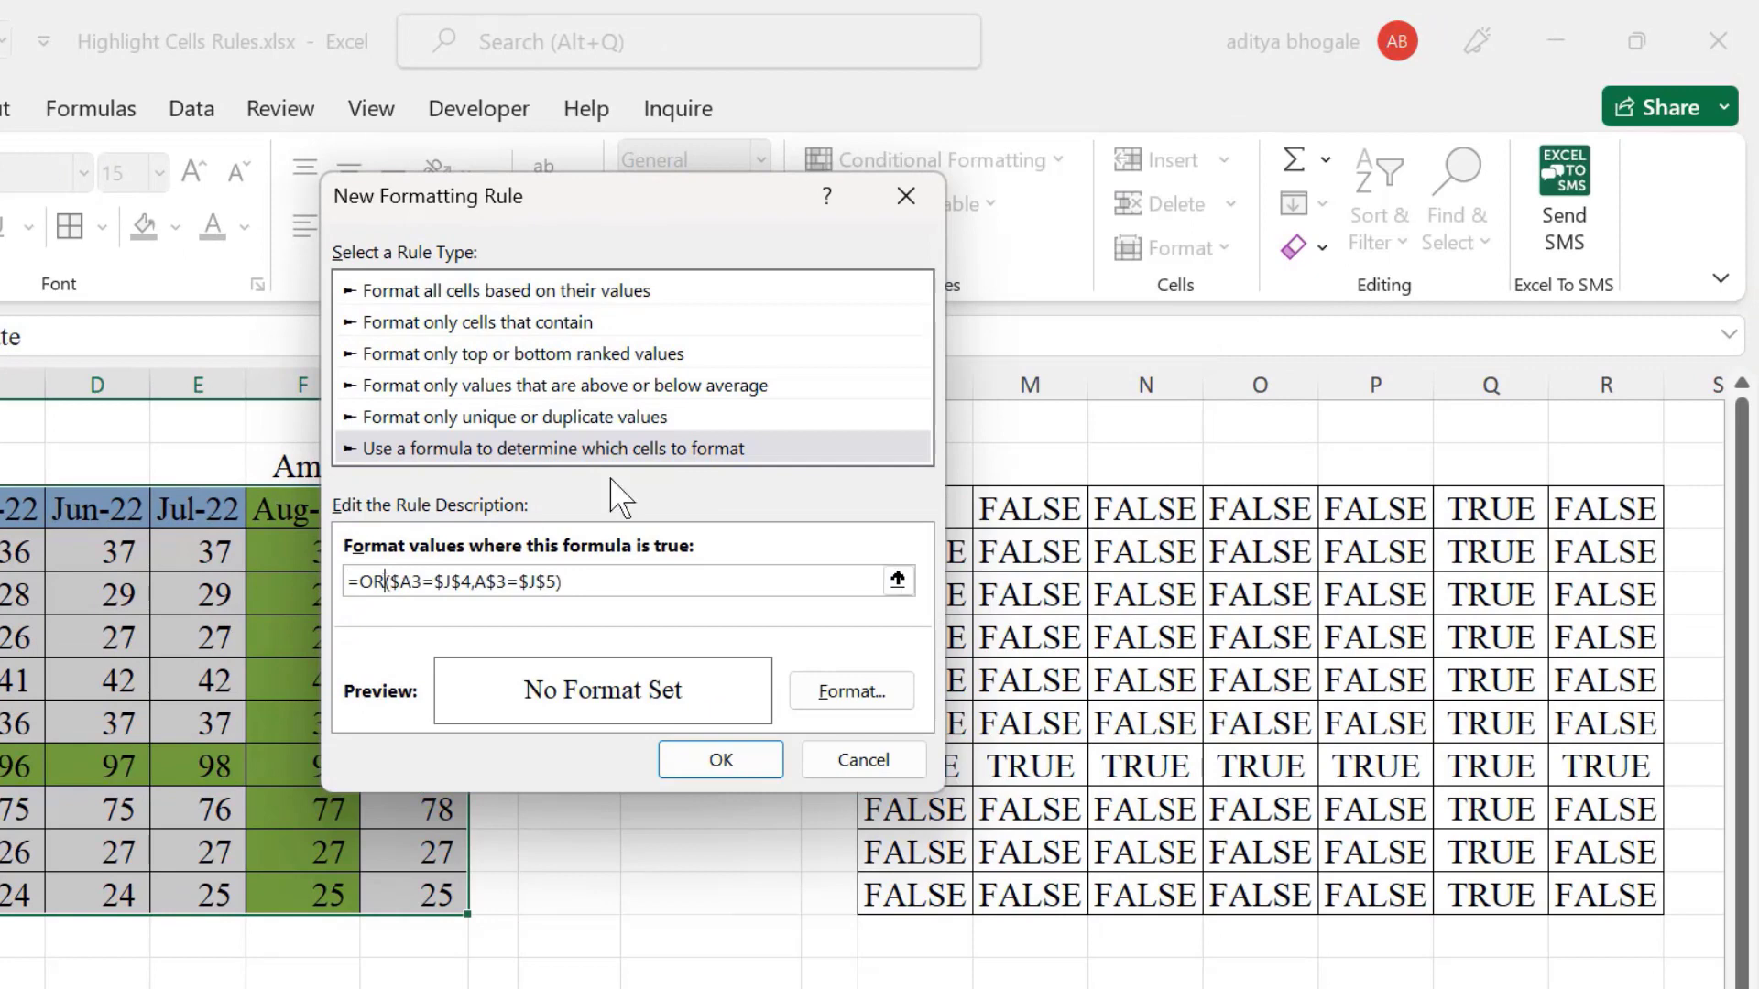
key(BackSpace)
key(BackSpace)
text(A)
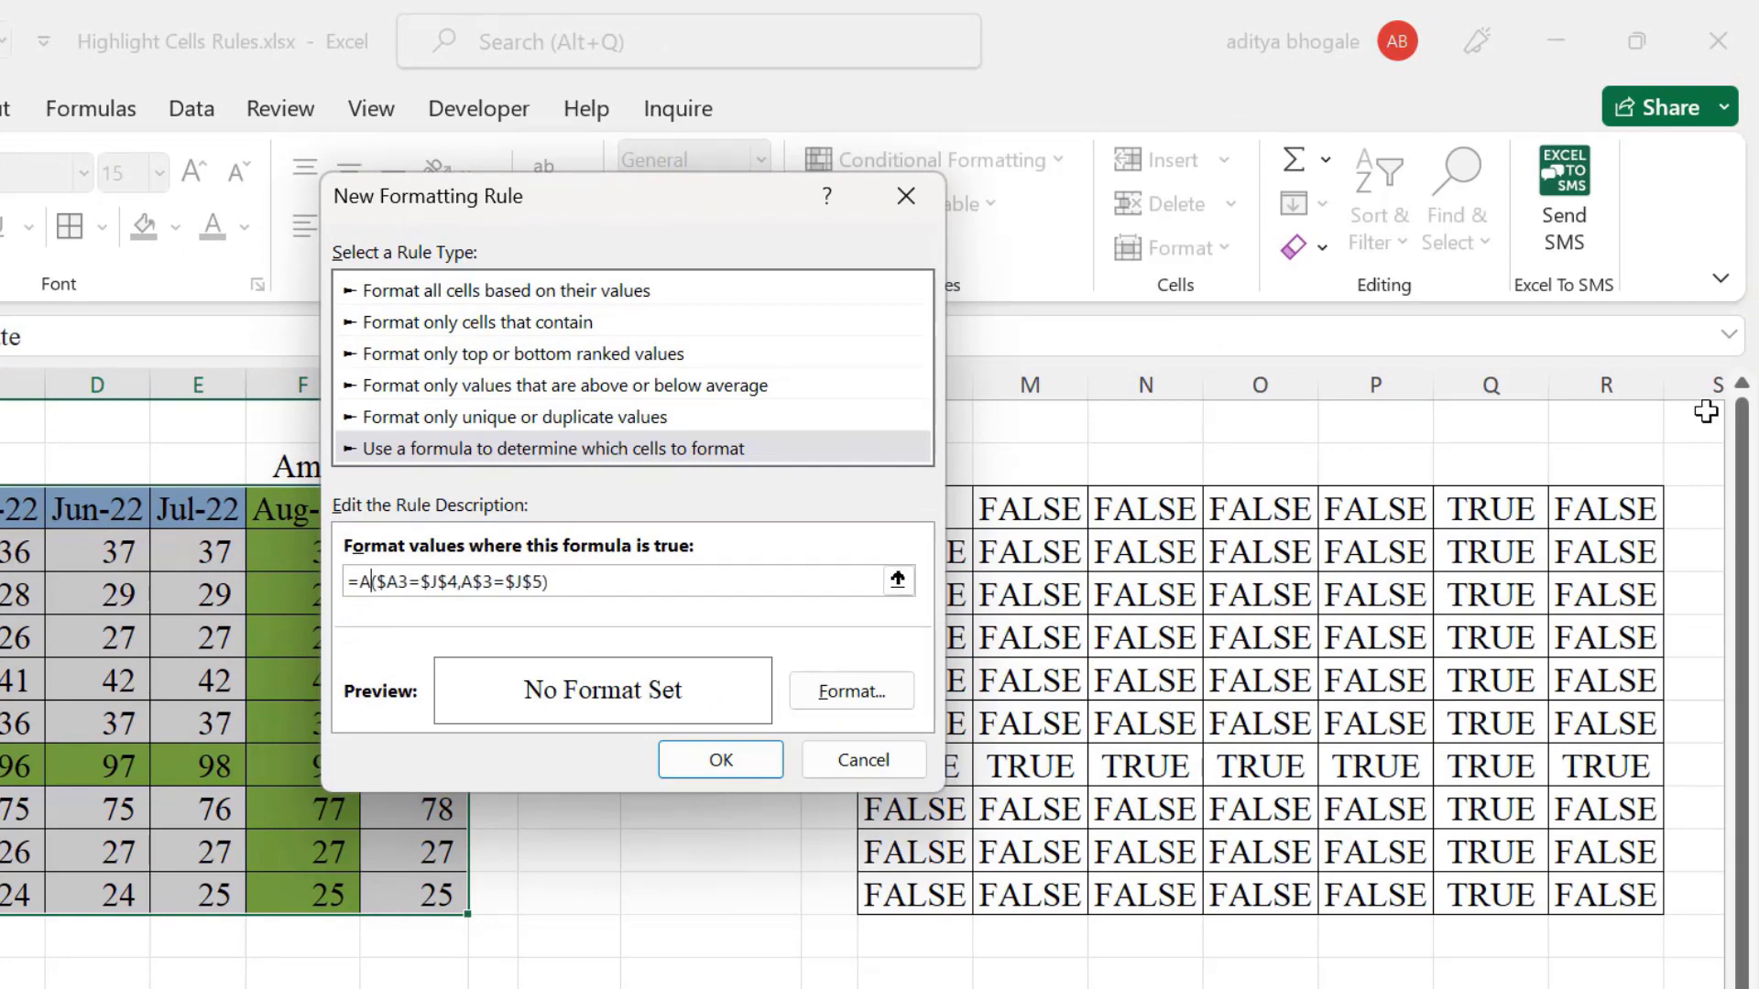
text(ND)
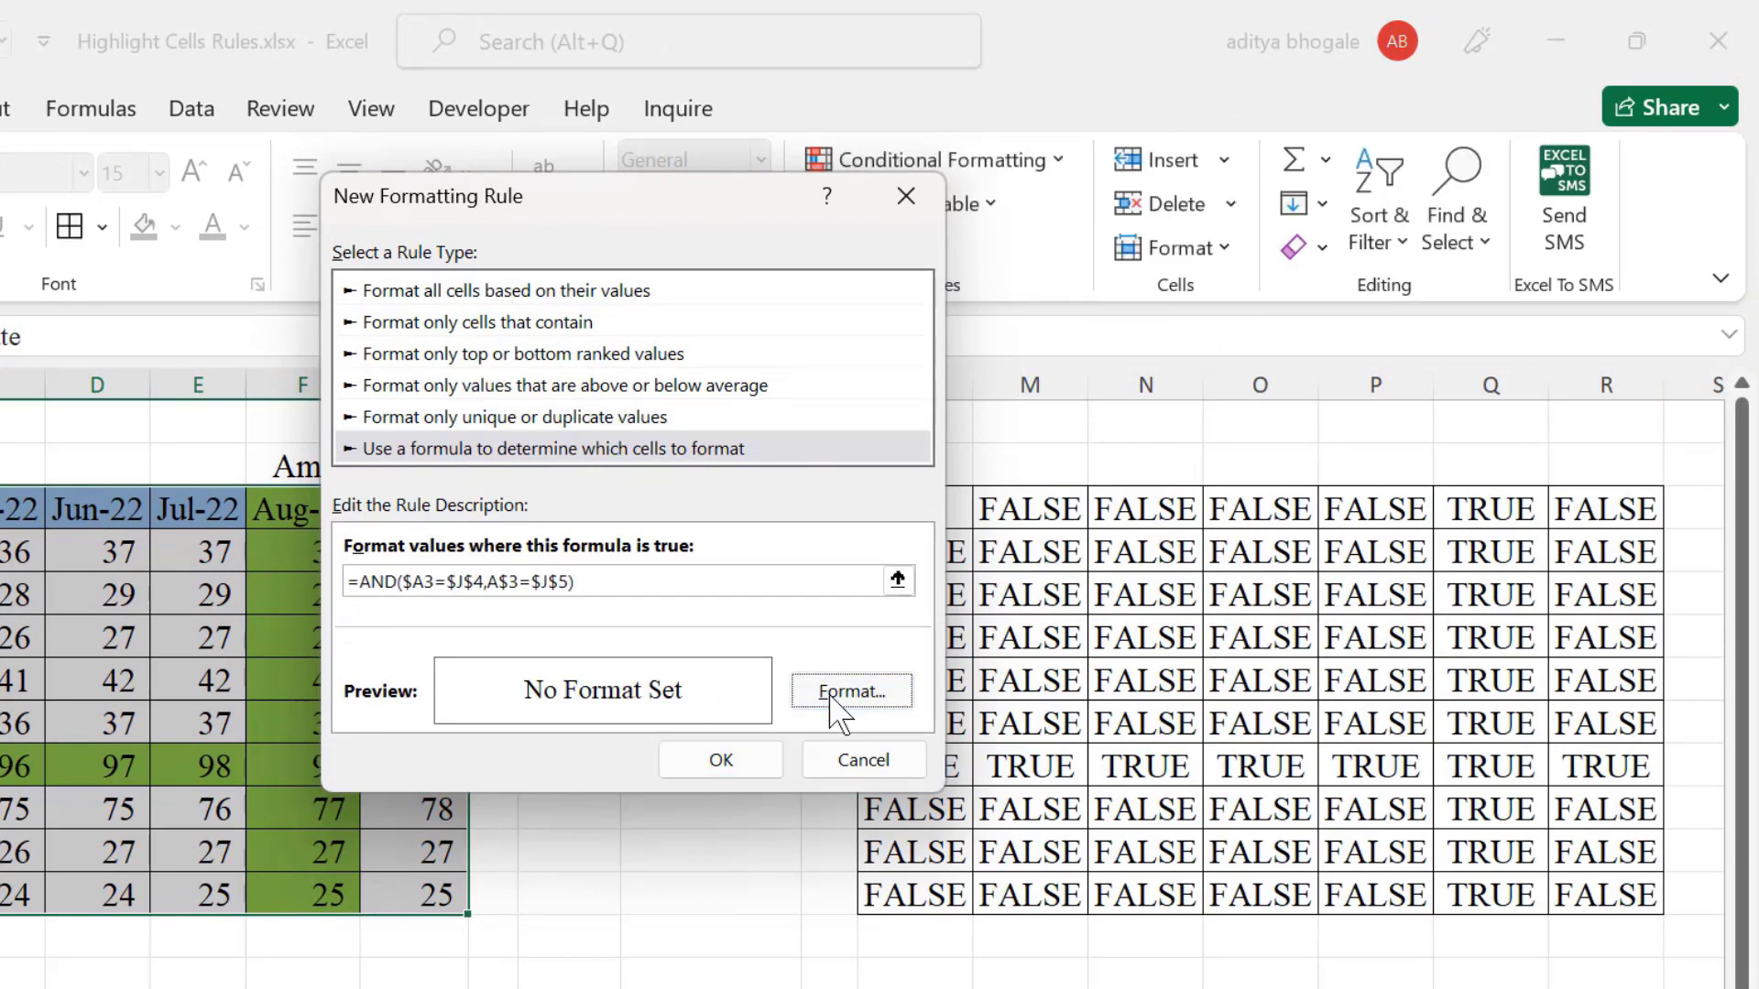
Give the AND rule a light-blue fill, apply it, and select helper columns L to R
click(833, 707)
click(591, 198)
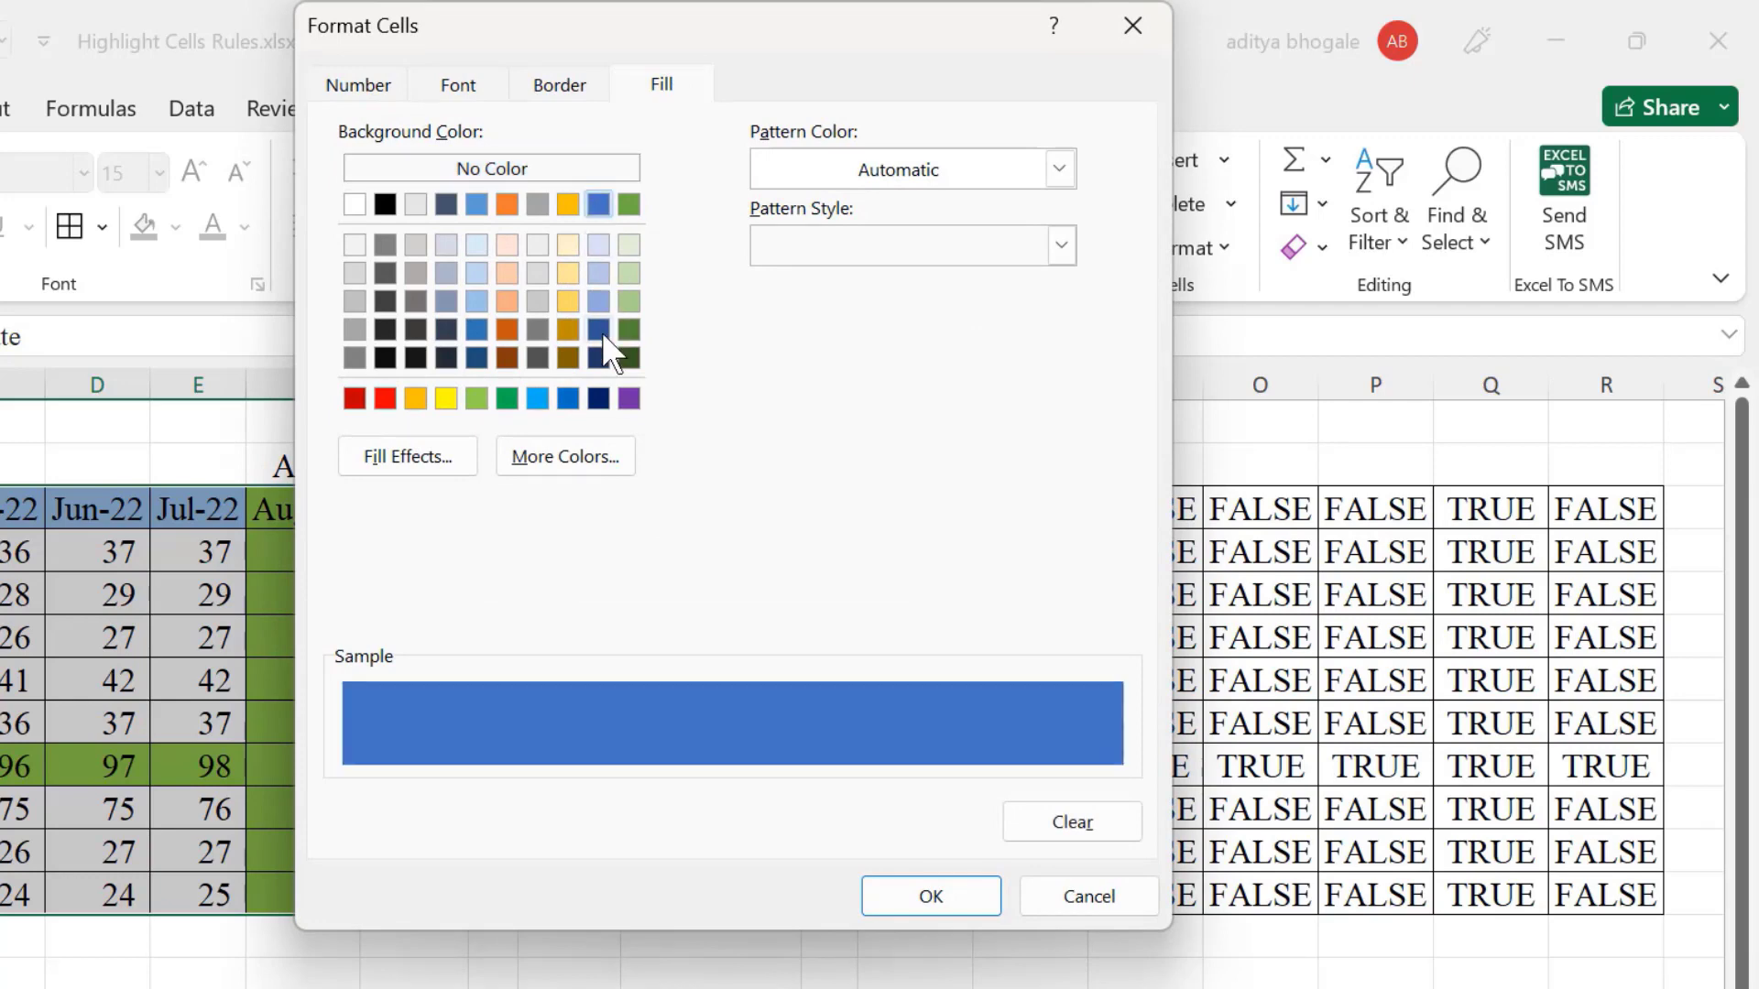
click(540, 400)
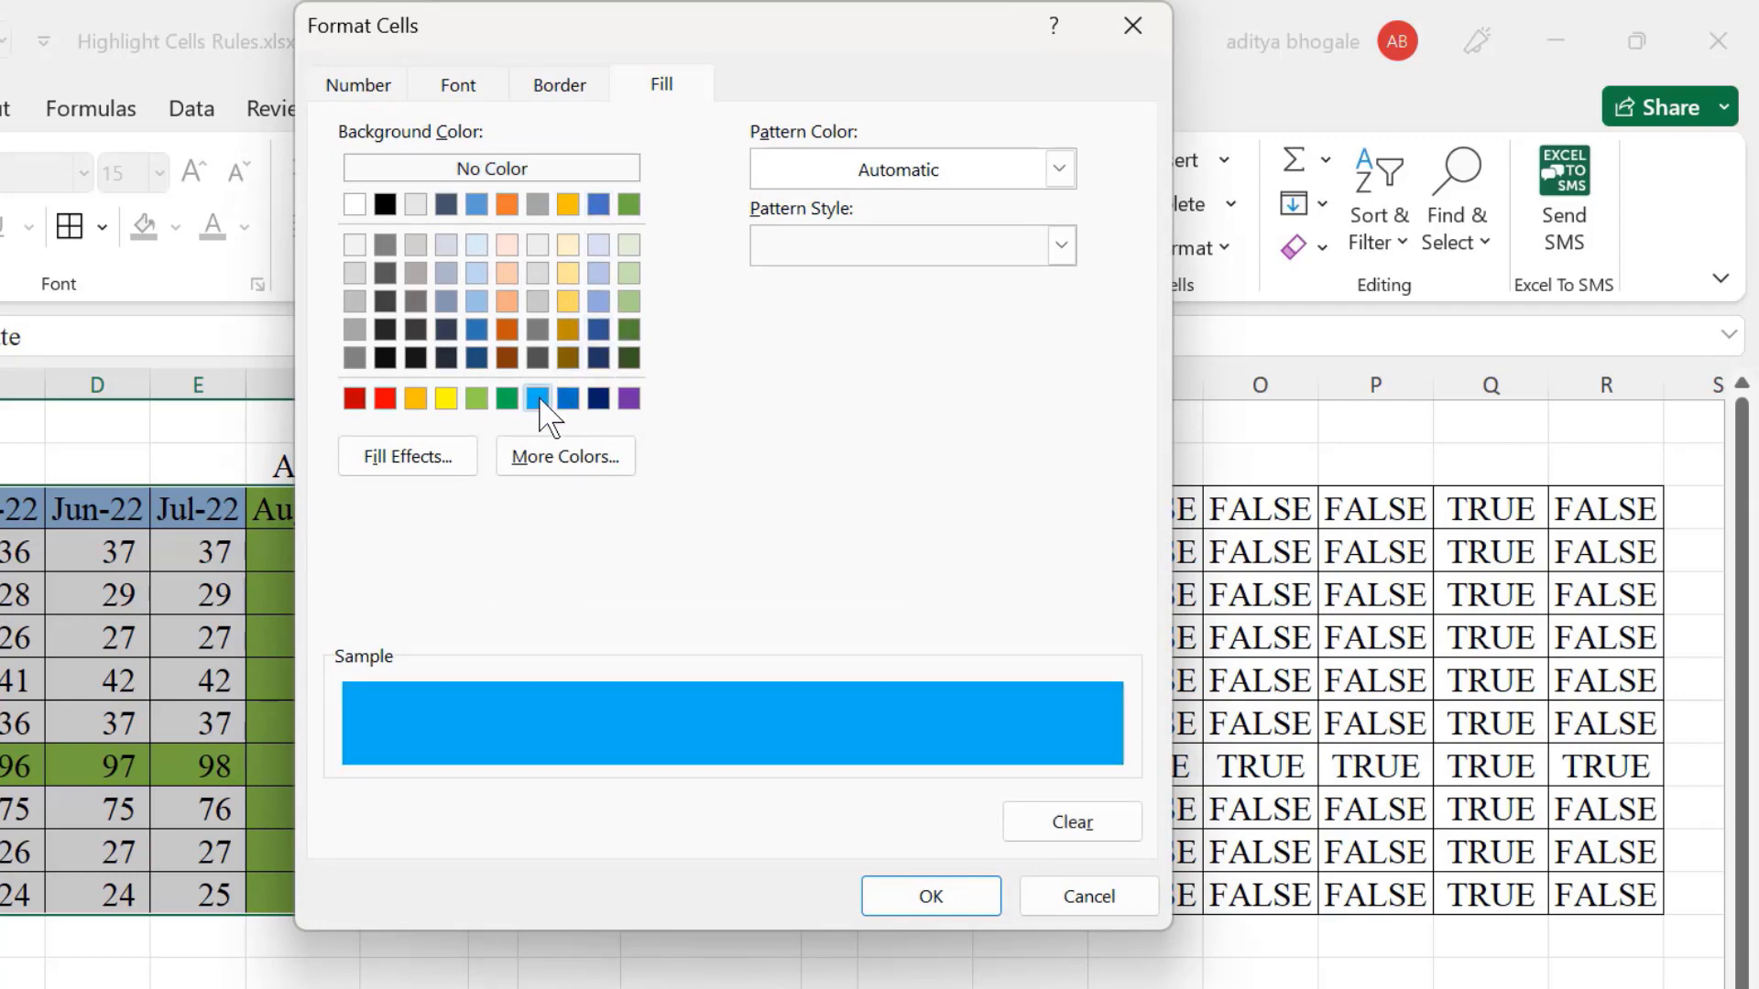
click(914, 904)
click(738, 767)
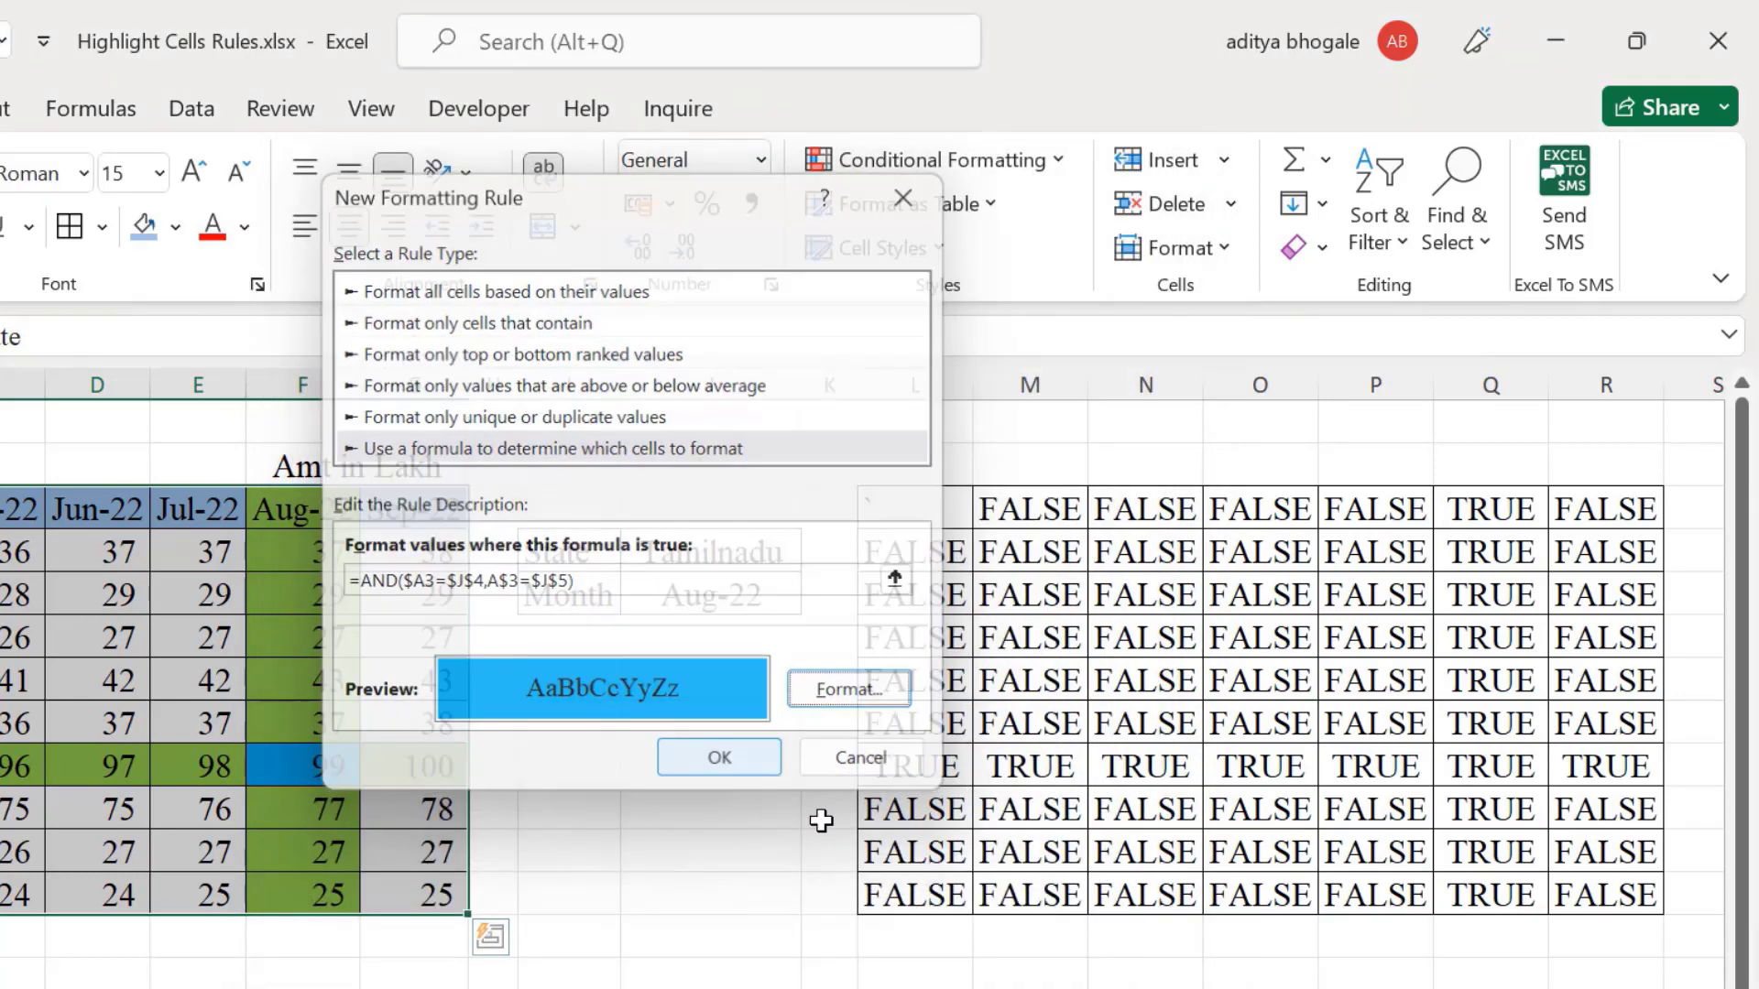
drag(974, 372, 1610, 316)
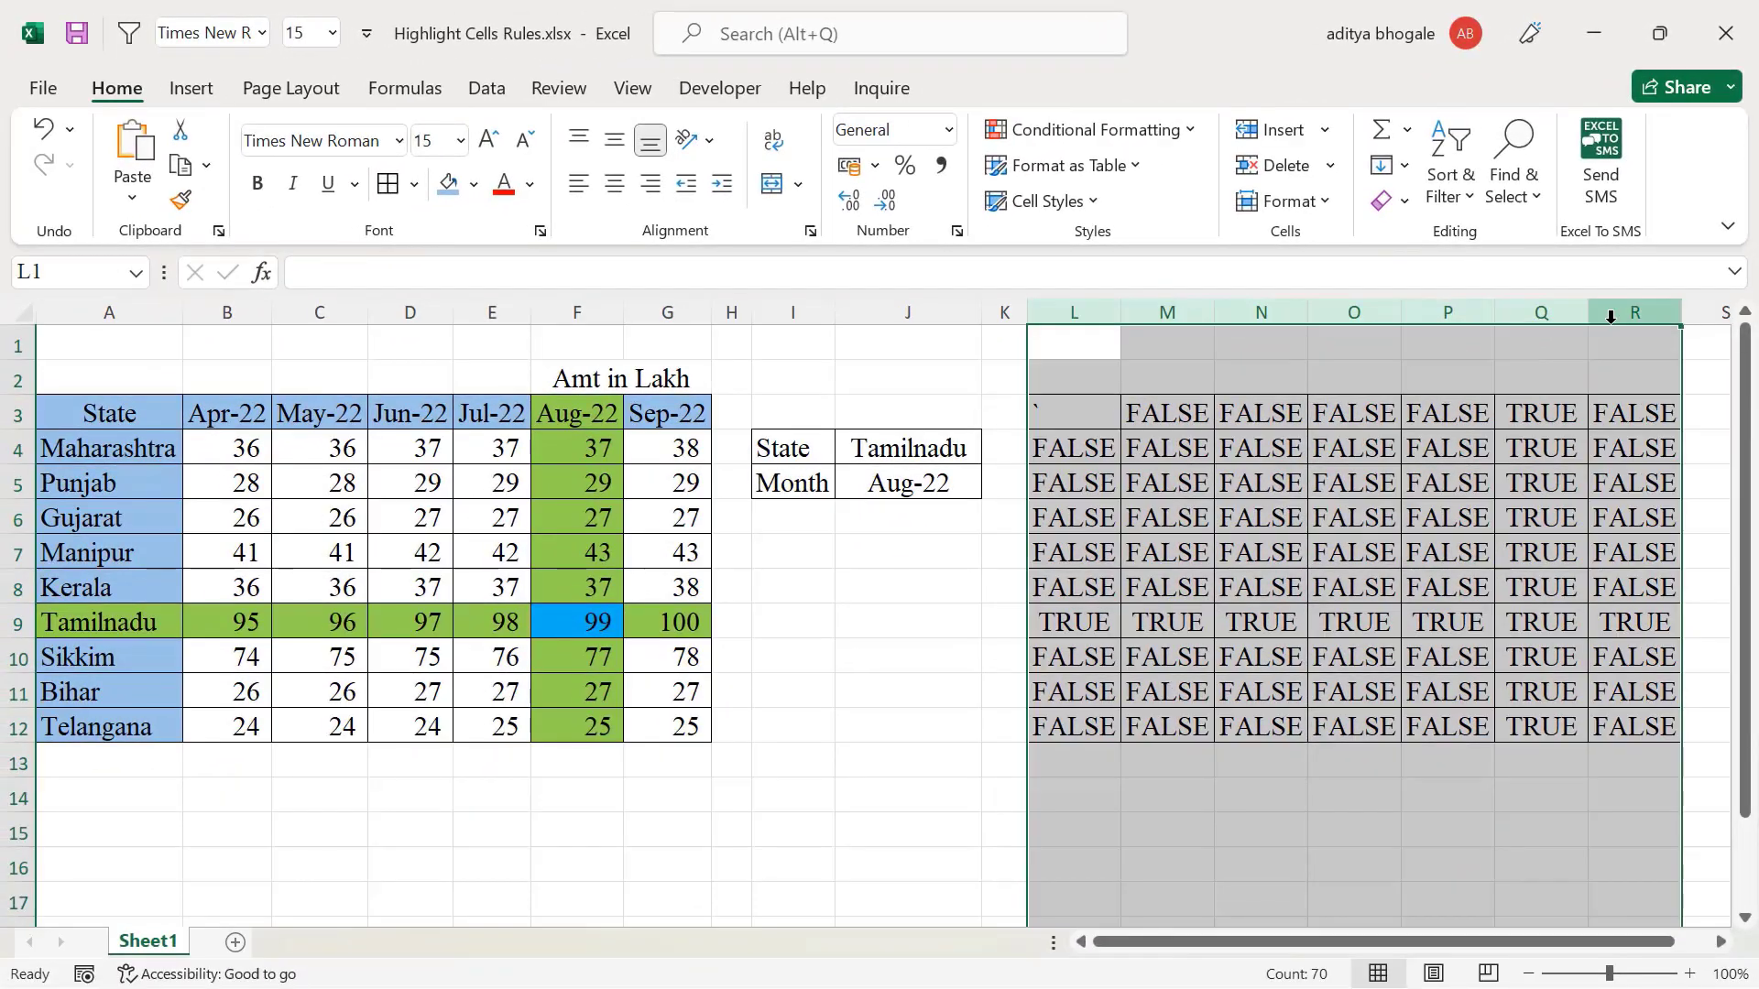
Delete the TRUE/FALSE helper columns L through R and select cell J4
key(ctrl+minus)
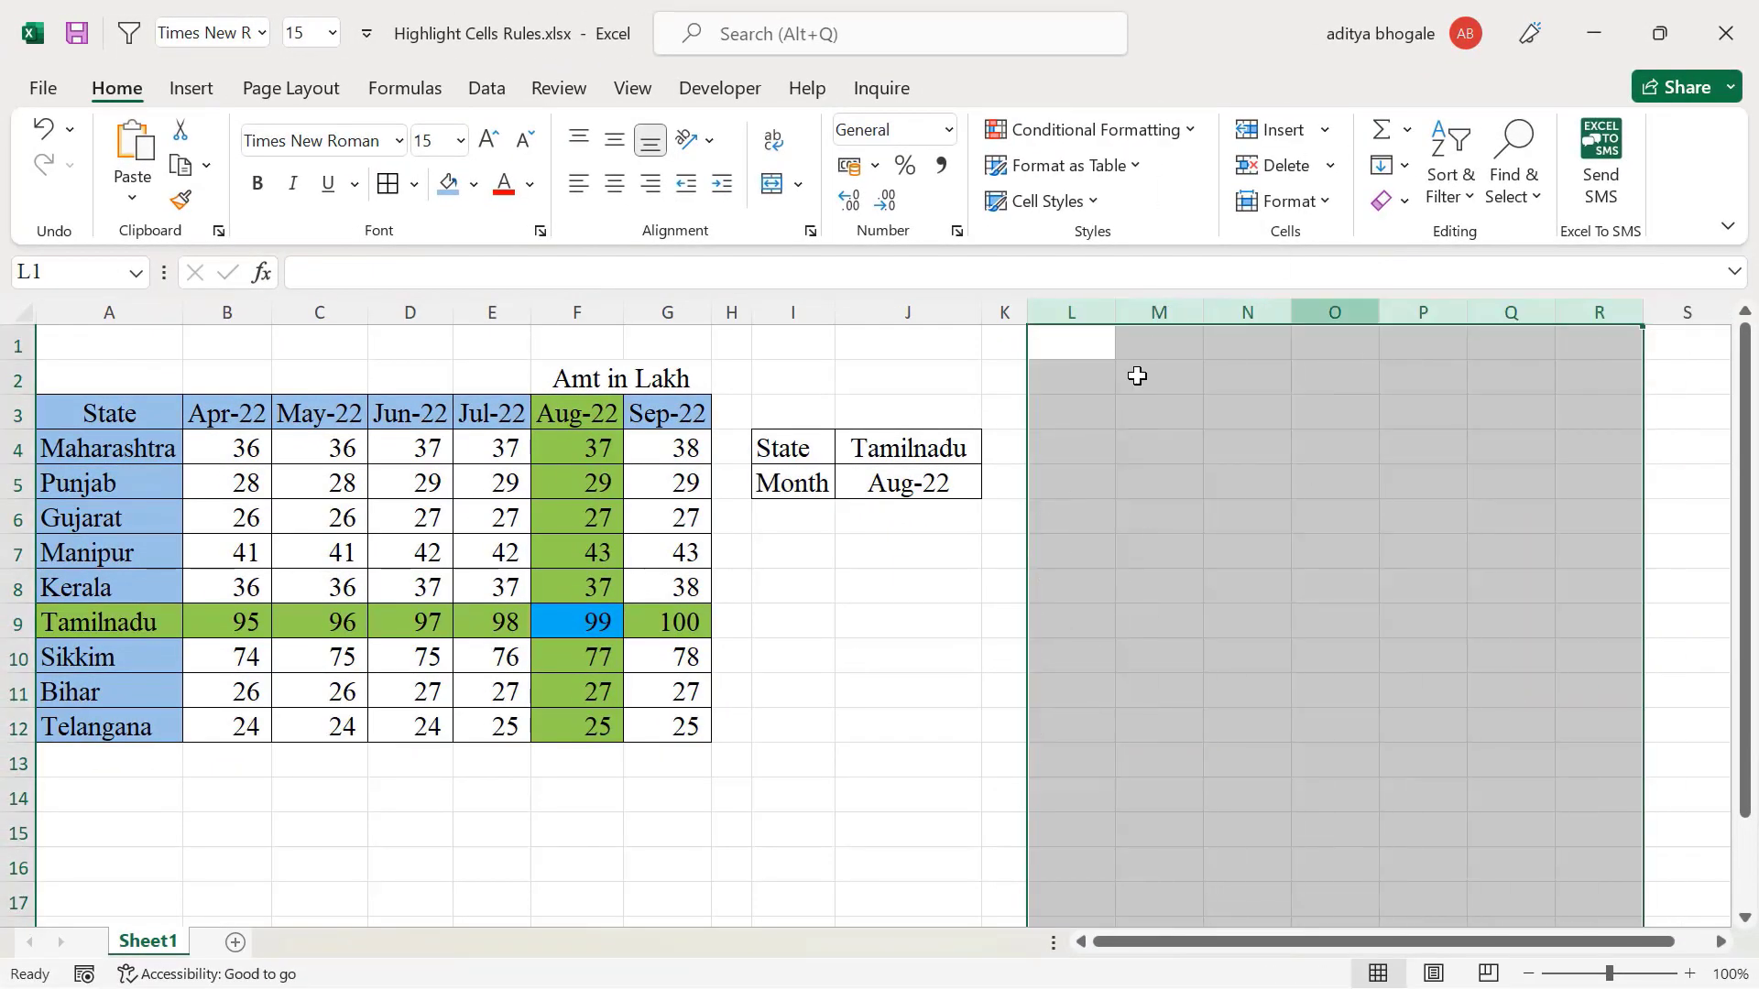
click(908, 448)
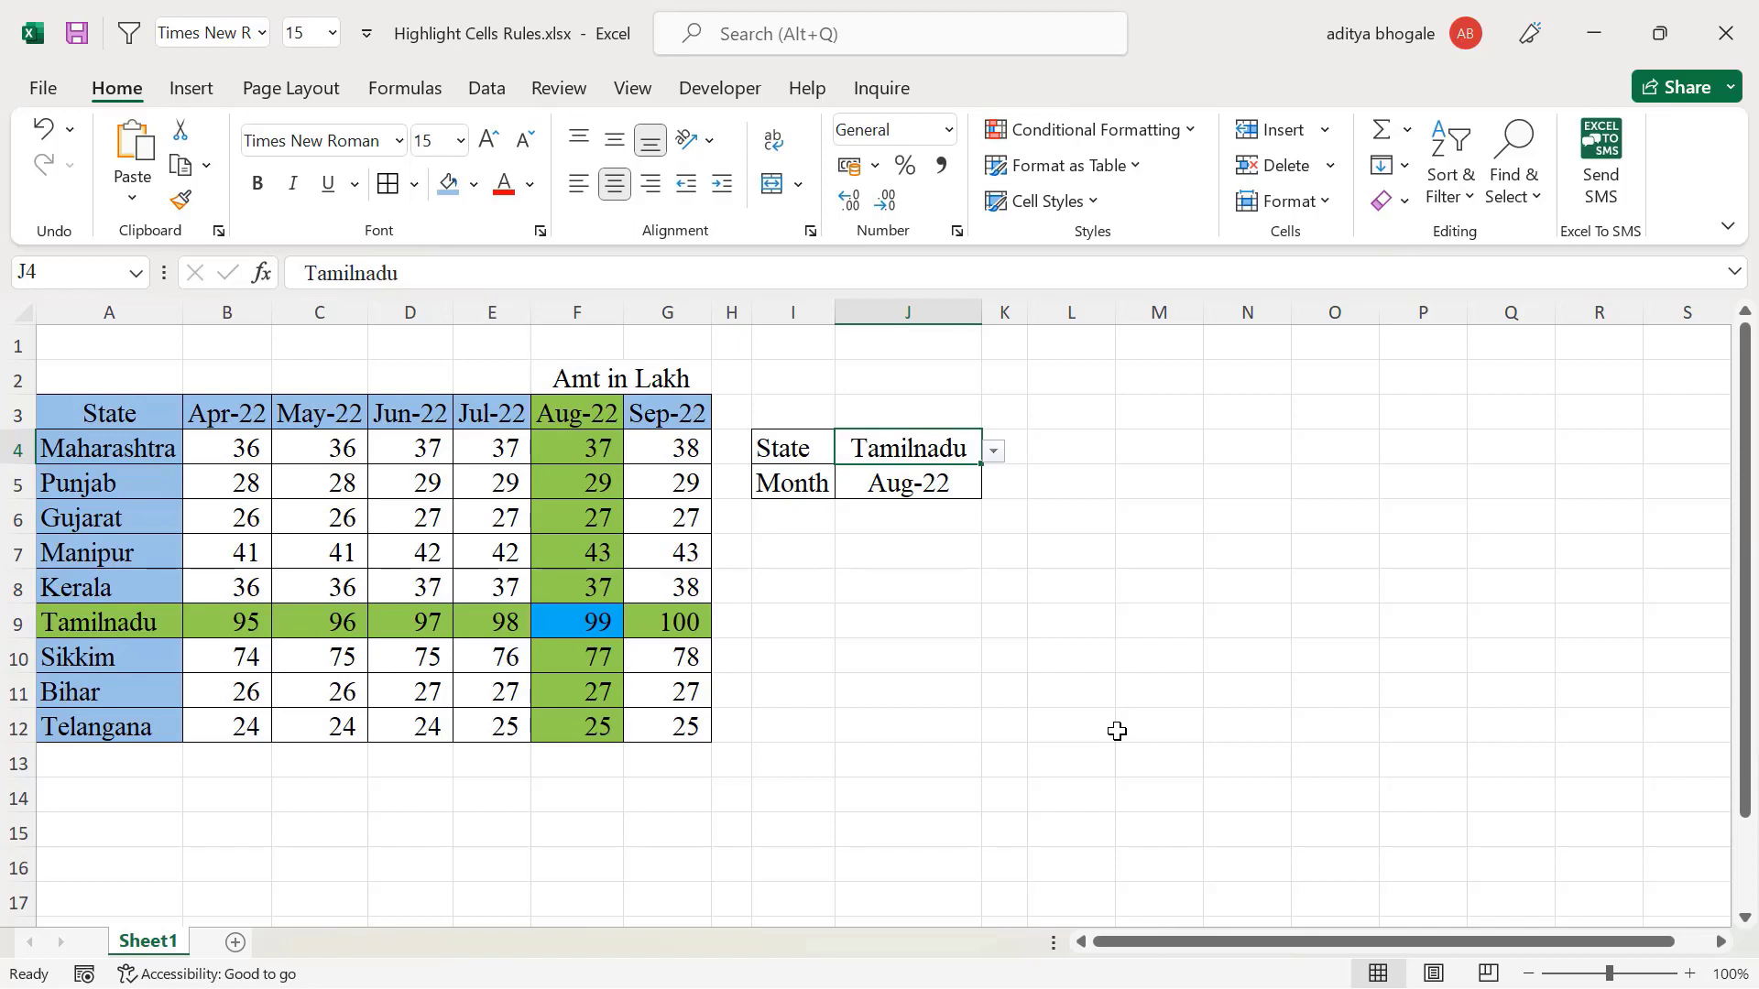
Pick Manipur for J4 and Jun-22 for J5, turning intersection cell D7 blue
click(994, 451)
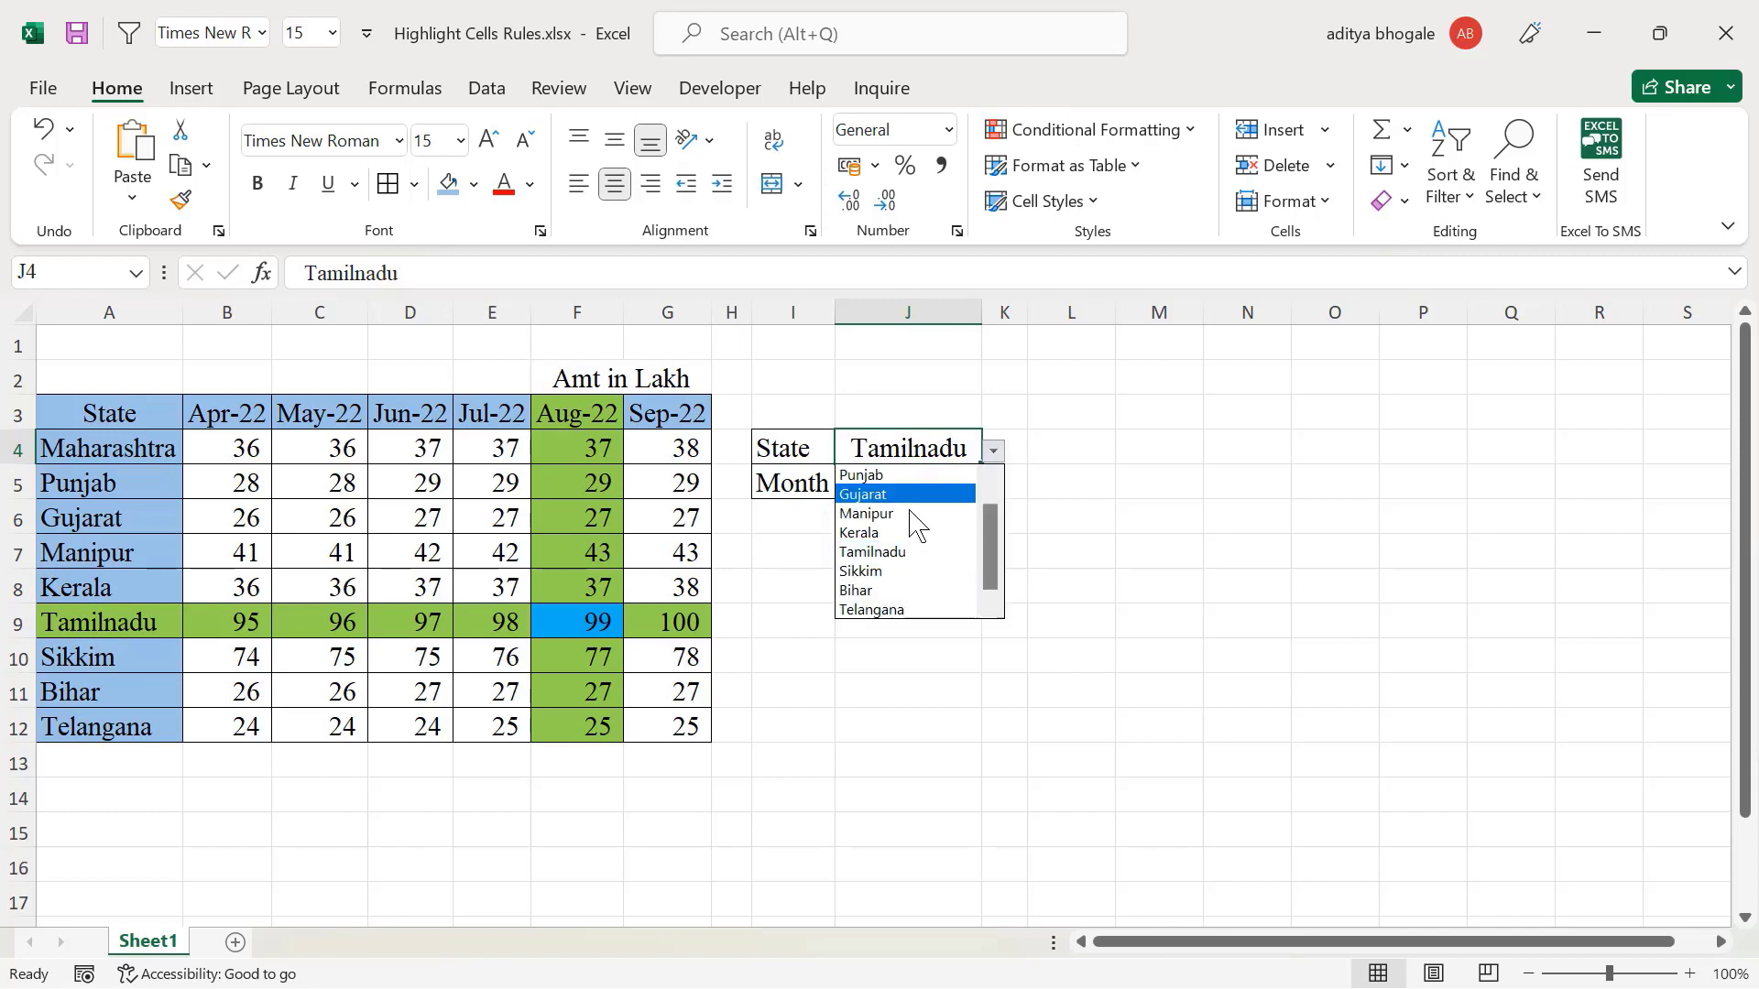
click(893, 543)
click(918, 487)
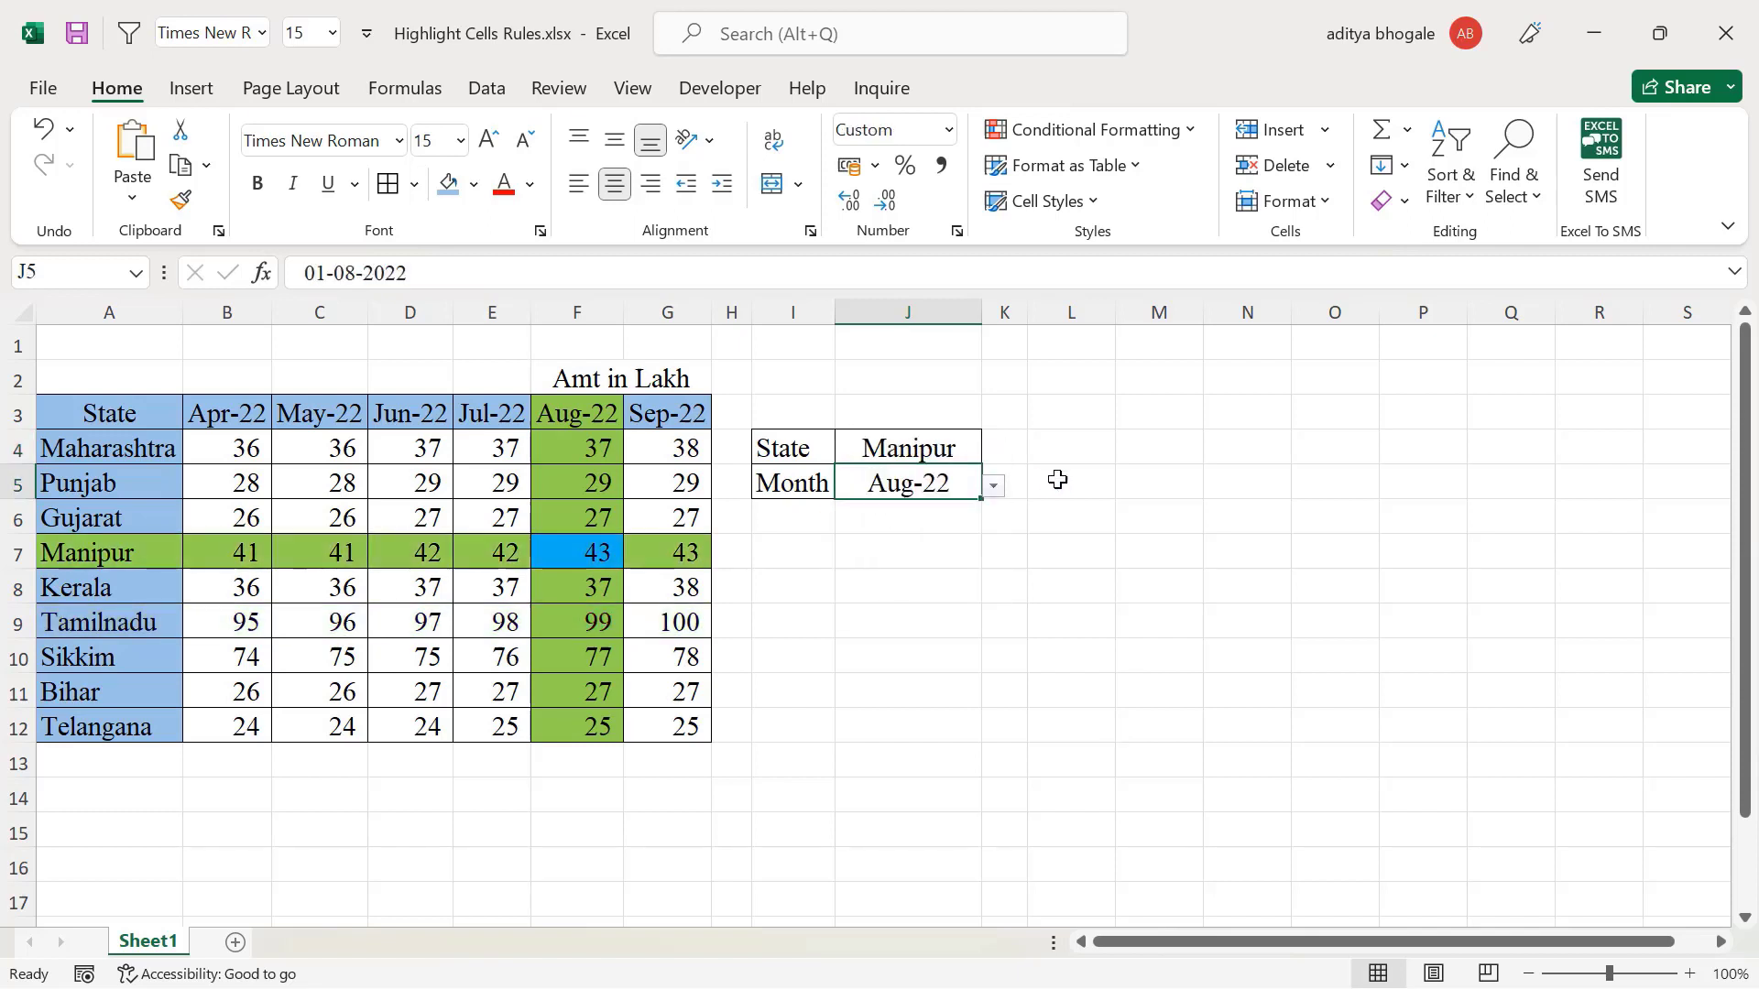
click(993, 485)
click(917, 549)
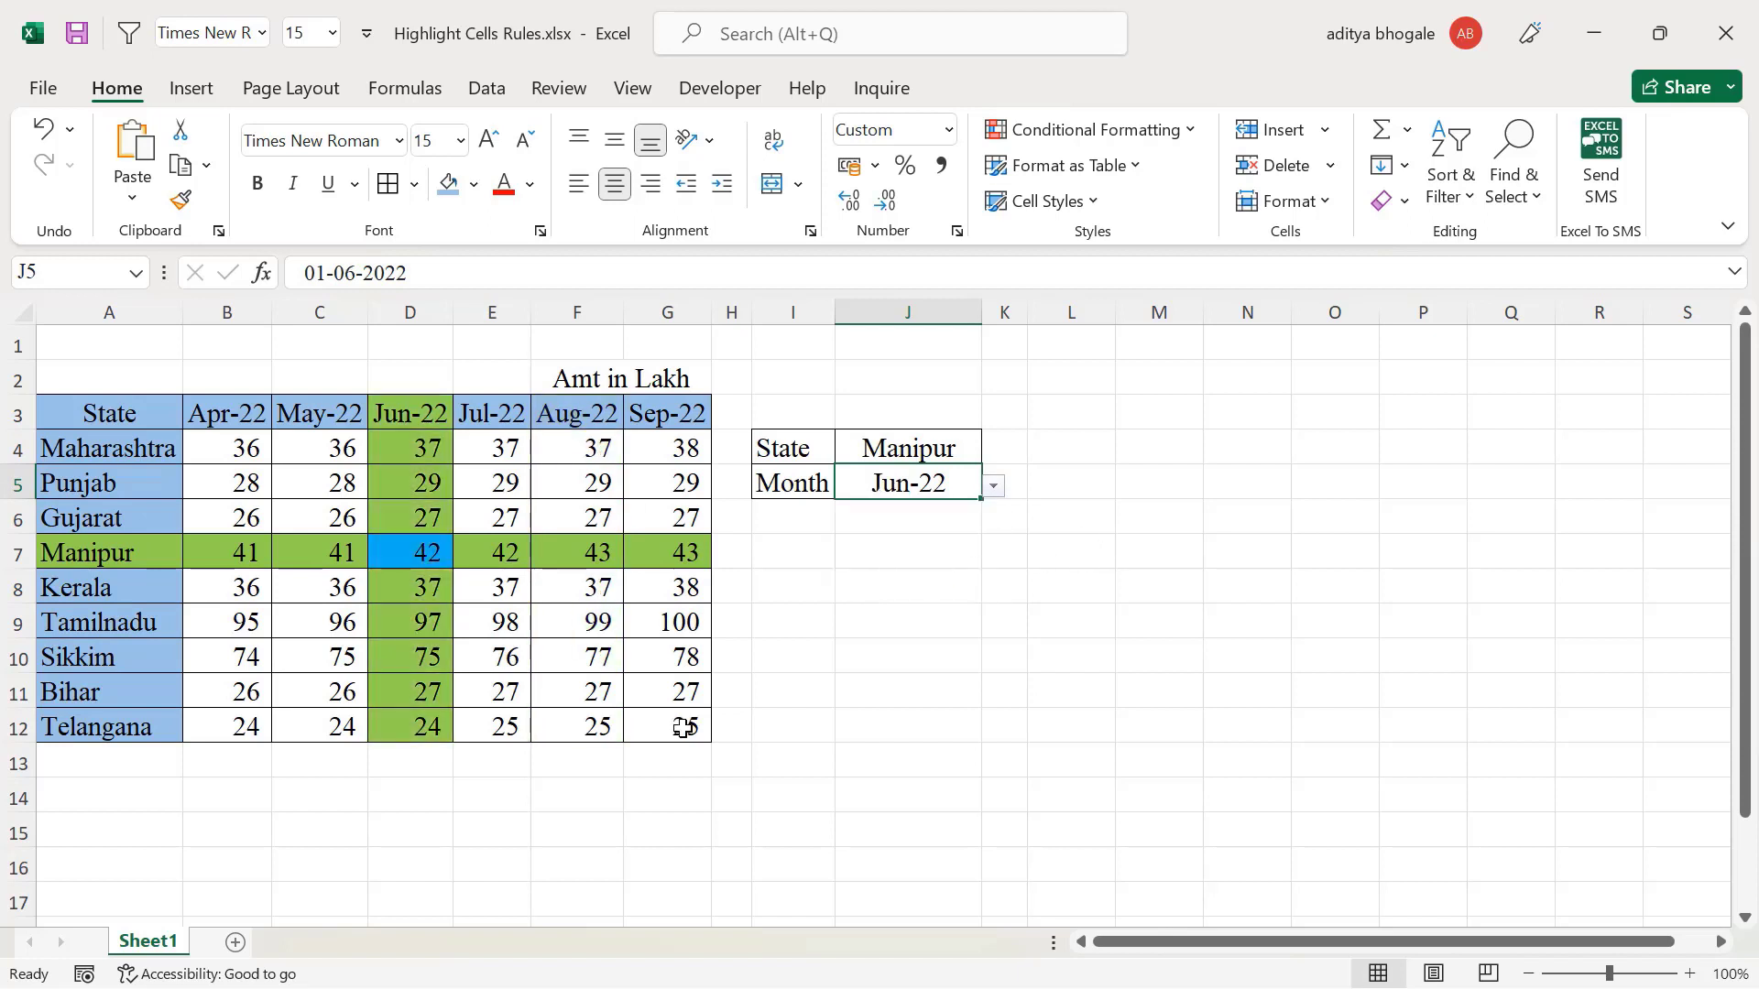